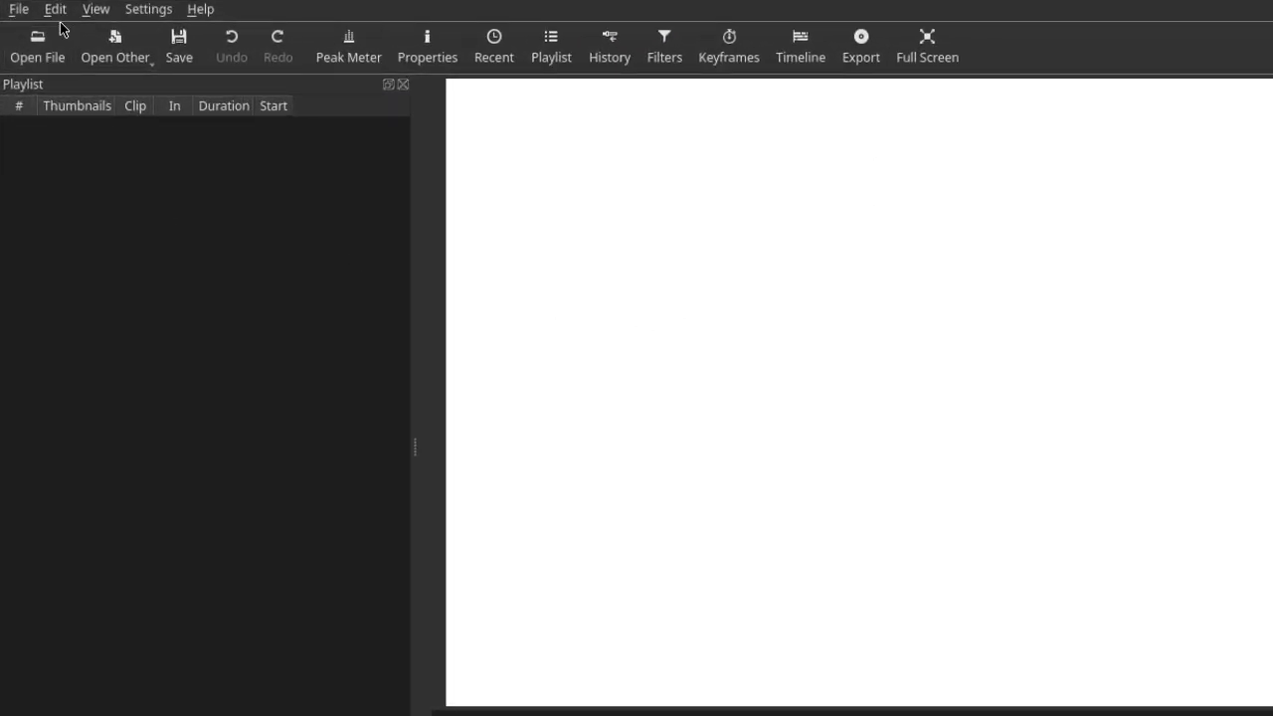
click(45, 57)
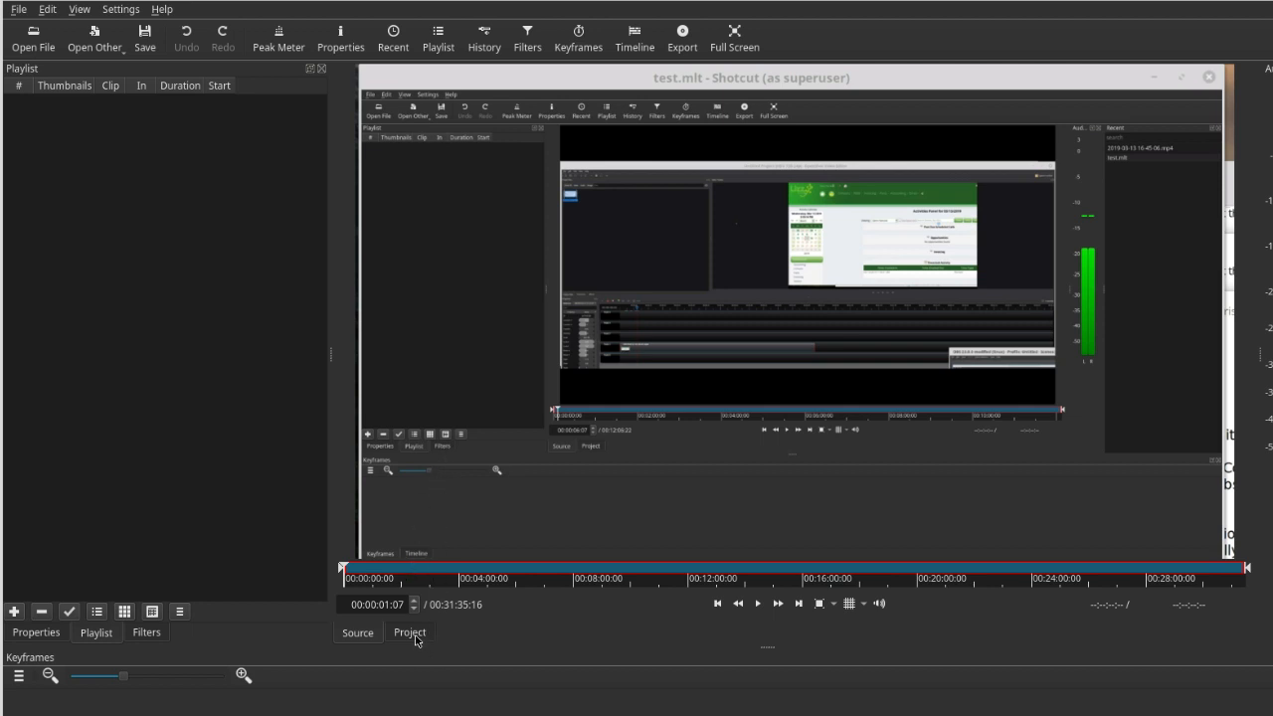
click(148, 644)
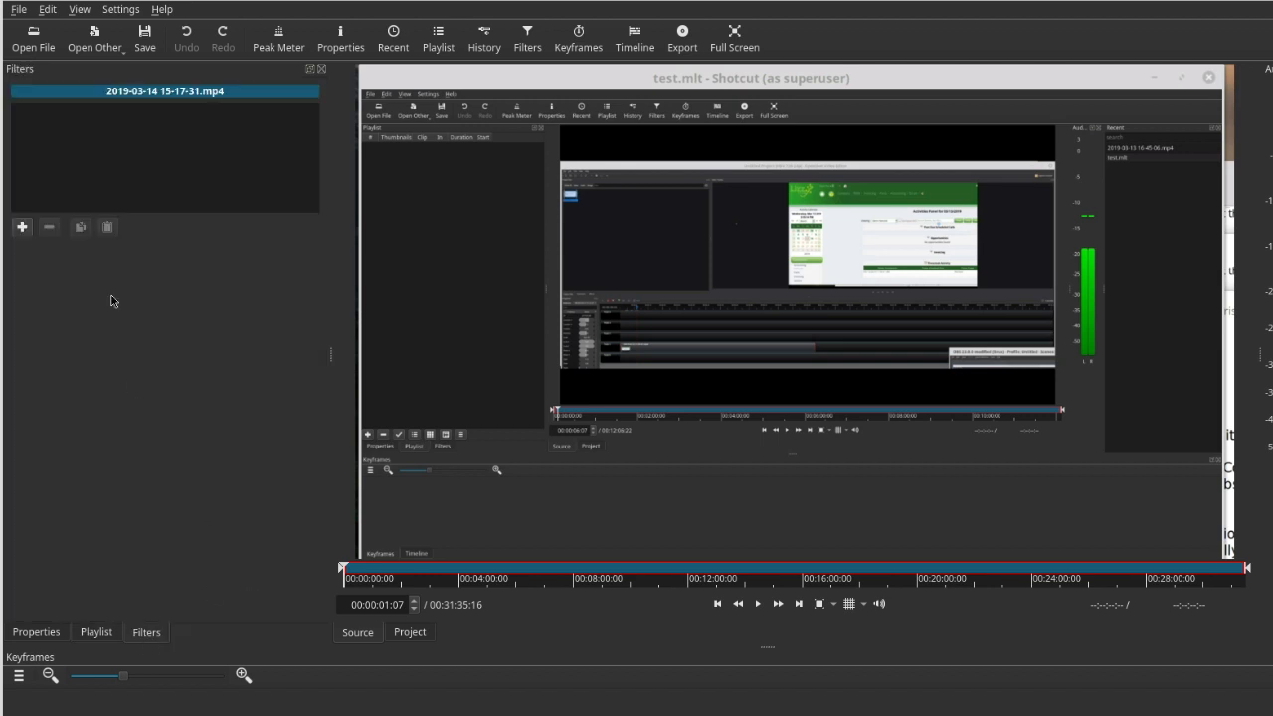
click(22, 227)
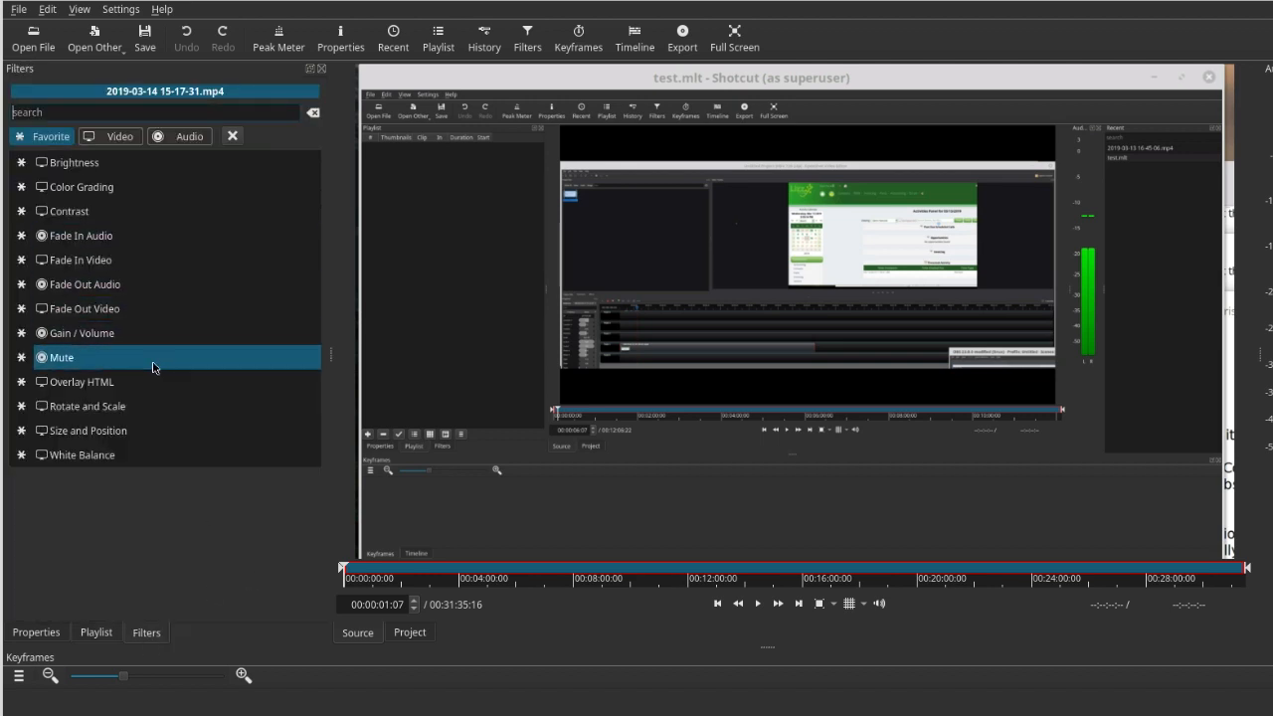
click(104, 439)
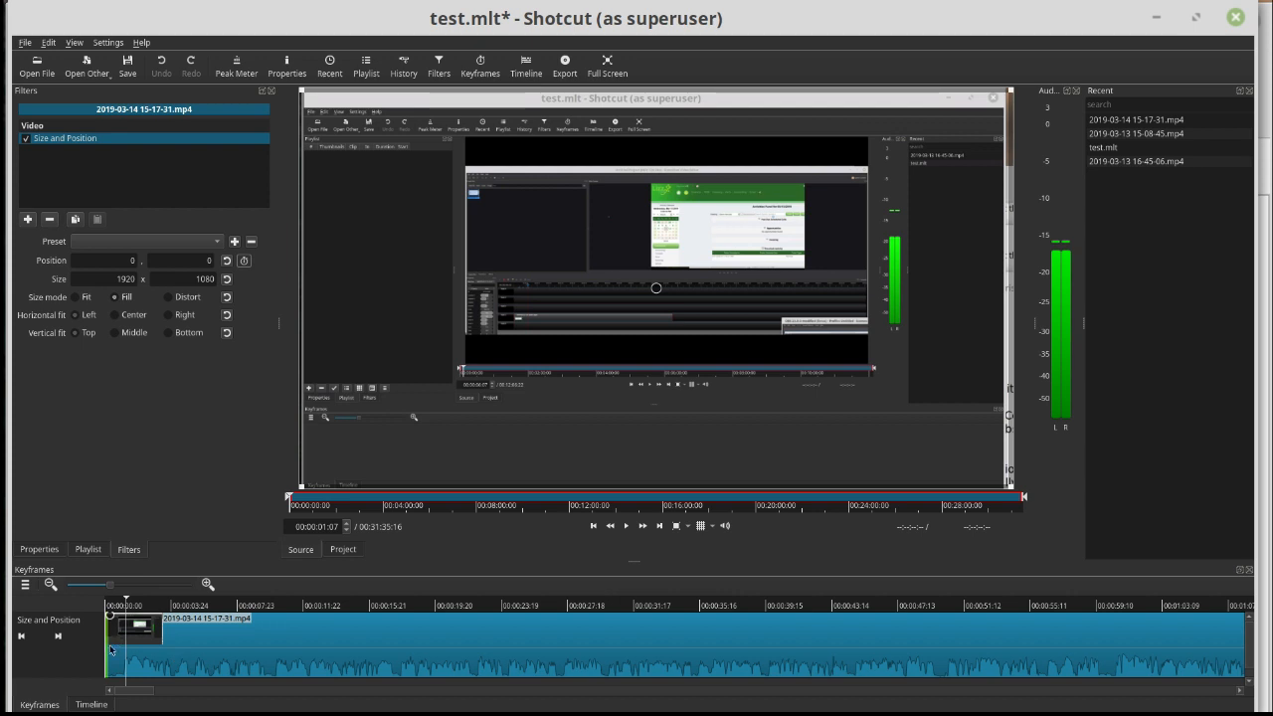
- Trim the filter's active range to start about one second into the clip and end at about 1:10
drag(106, 647, 131, 643)
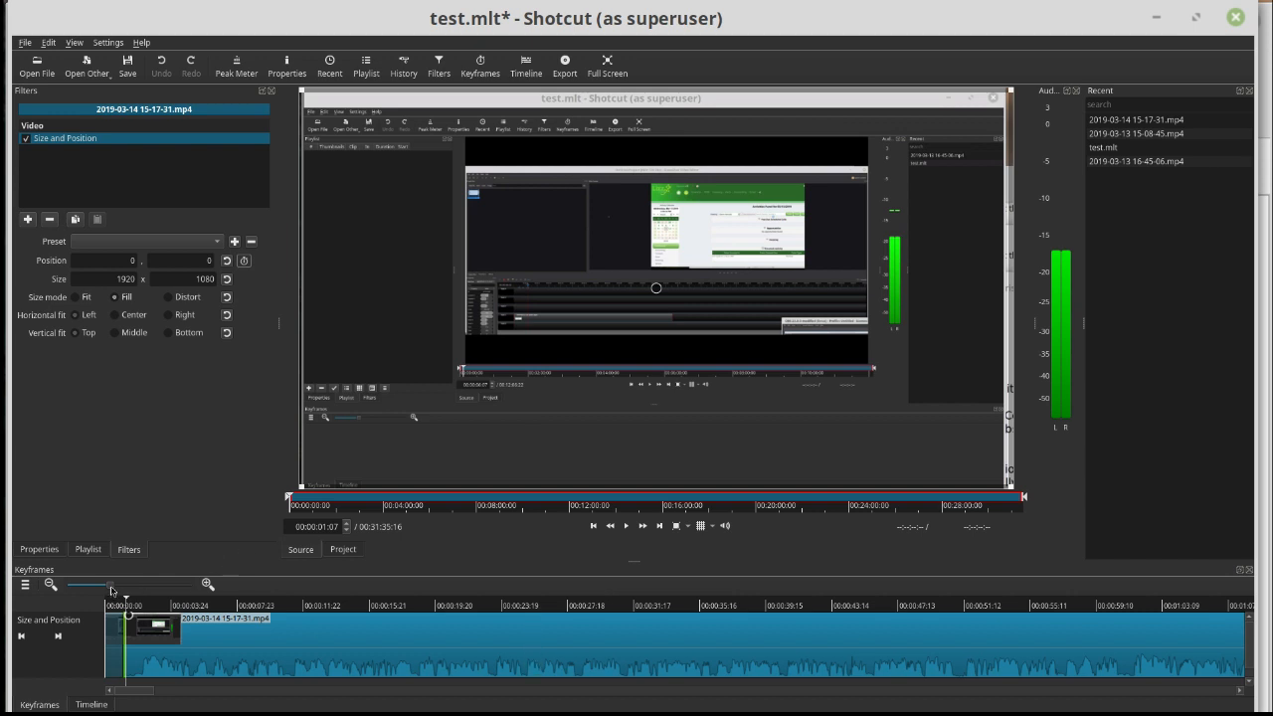
drag(111, 591, 83, 594)
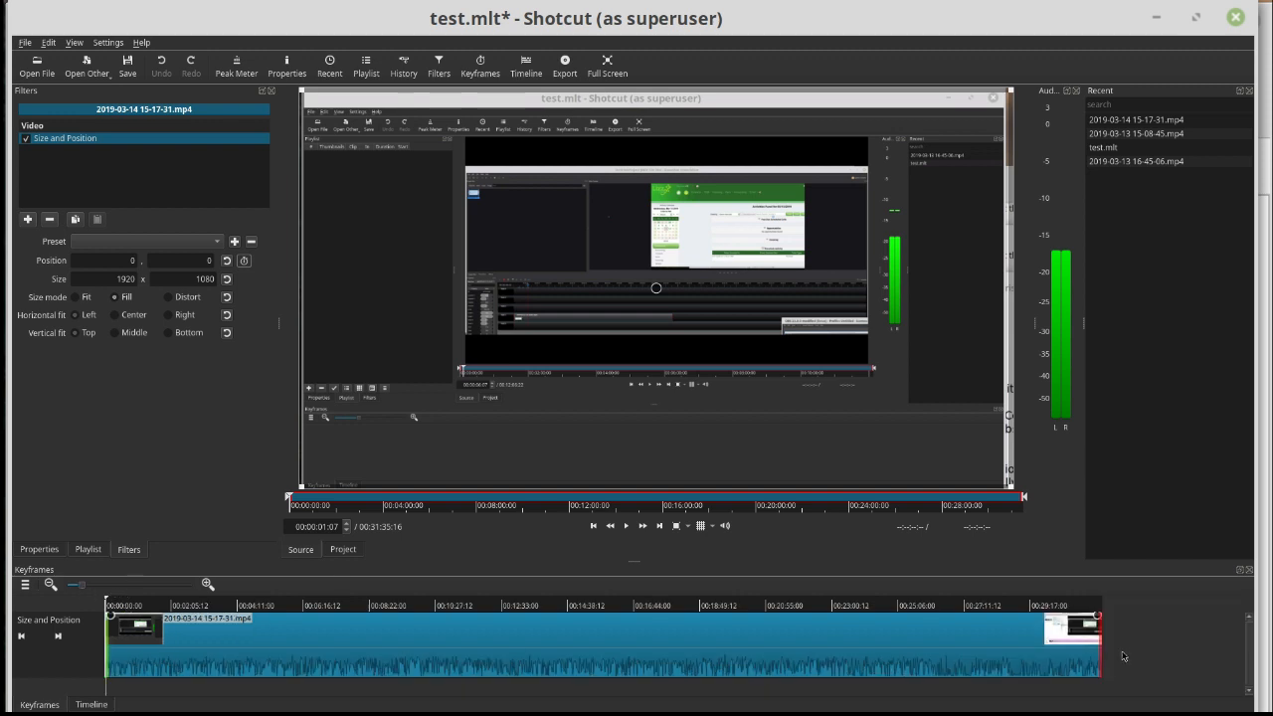
drag(1101, 647, 134, 665)
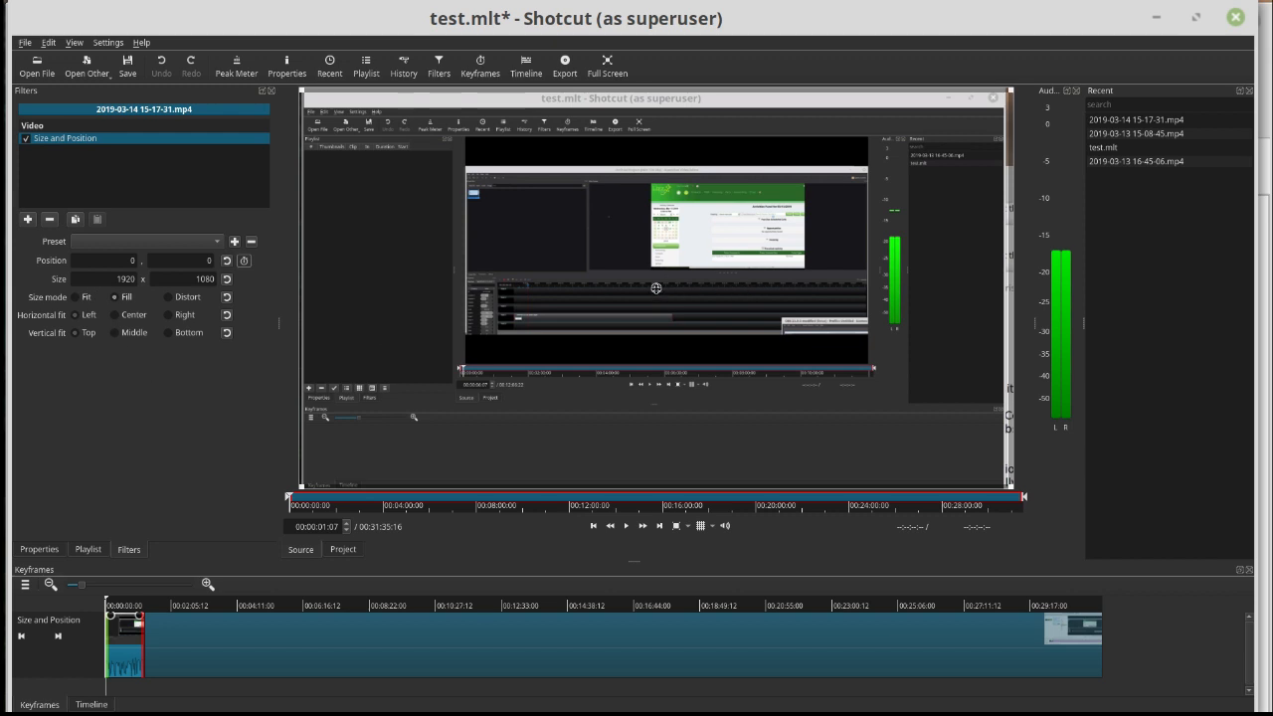
- Enlarge and reposition the clip in the preview to about 4586 x 2578 at position -2392, -147
drag(656, 287, 368, 444)
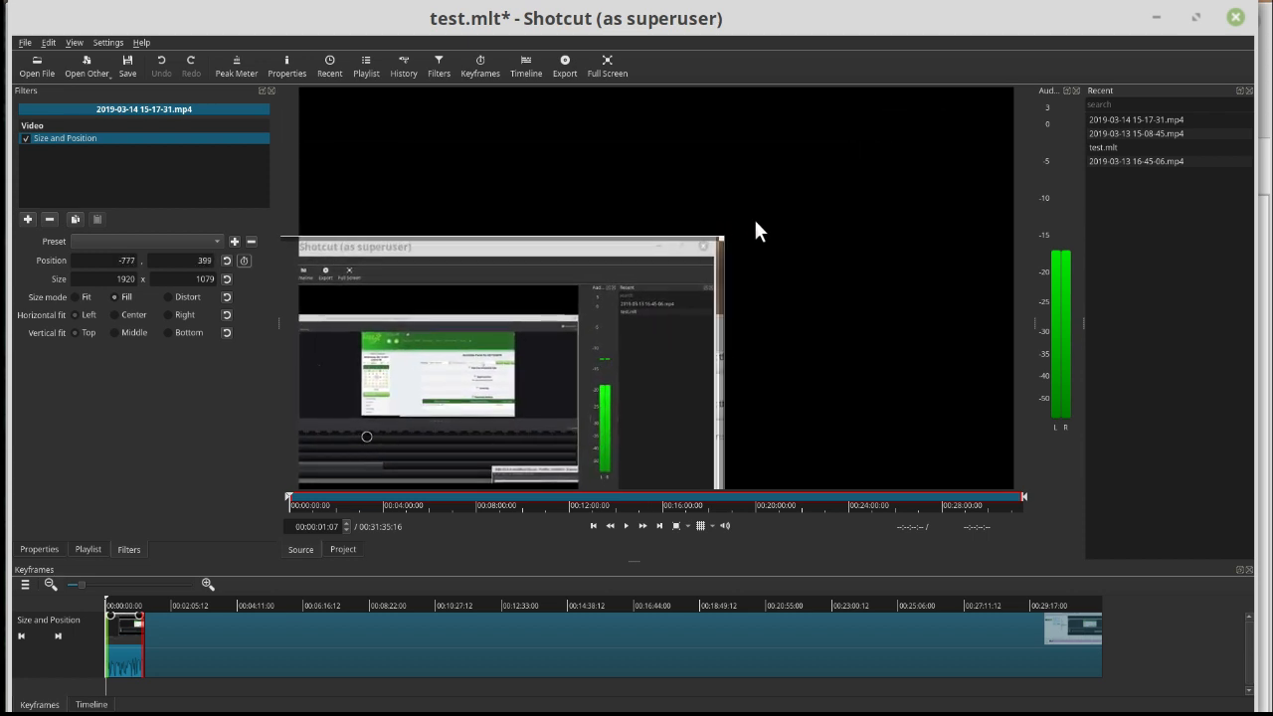
drag(717, 241, 1271, 4)
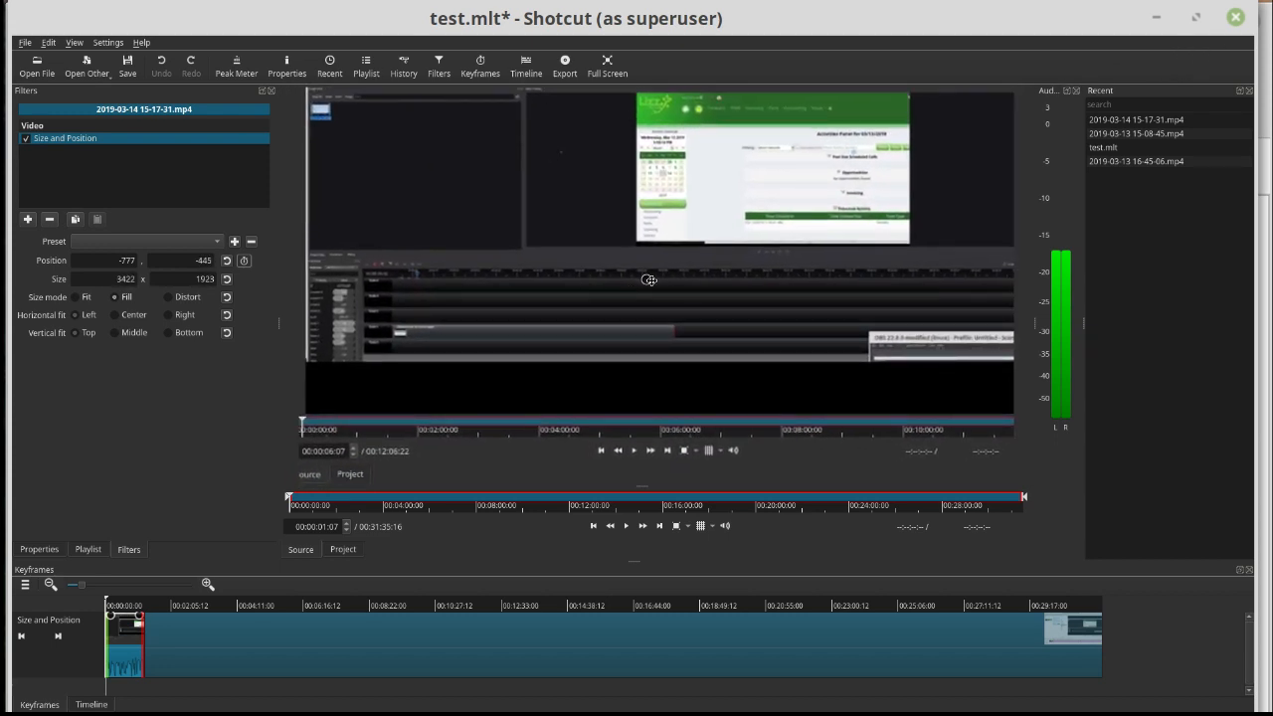
drag(647, 281, 389, 431)
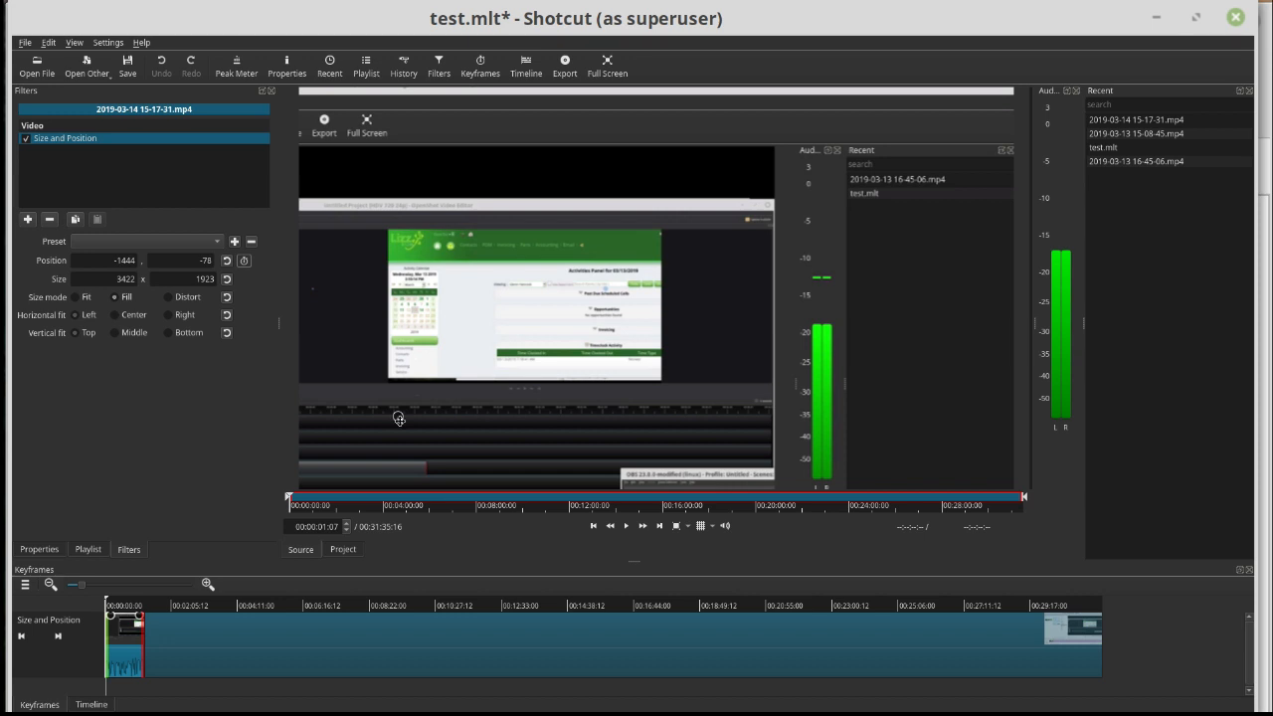
drag(395, 418, 320, 497)
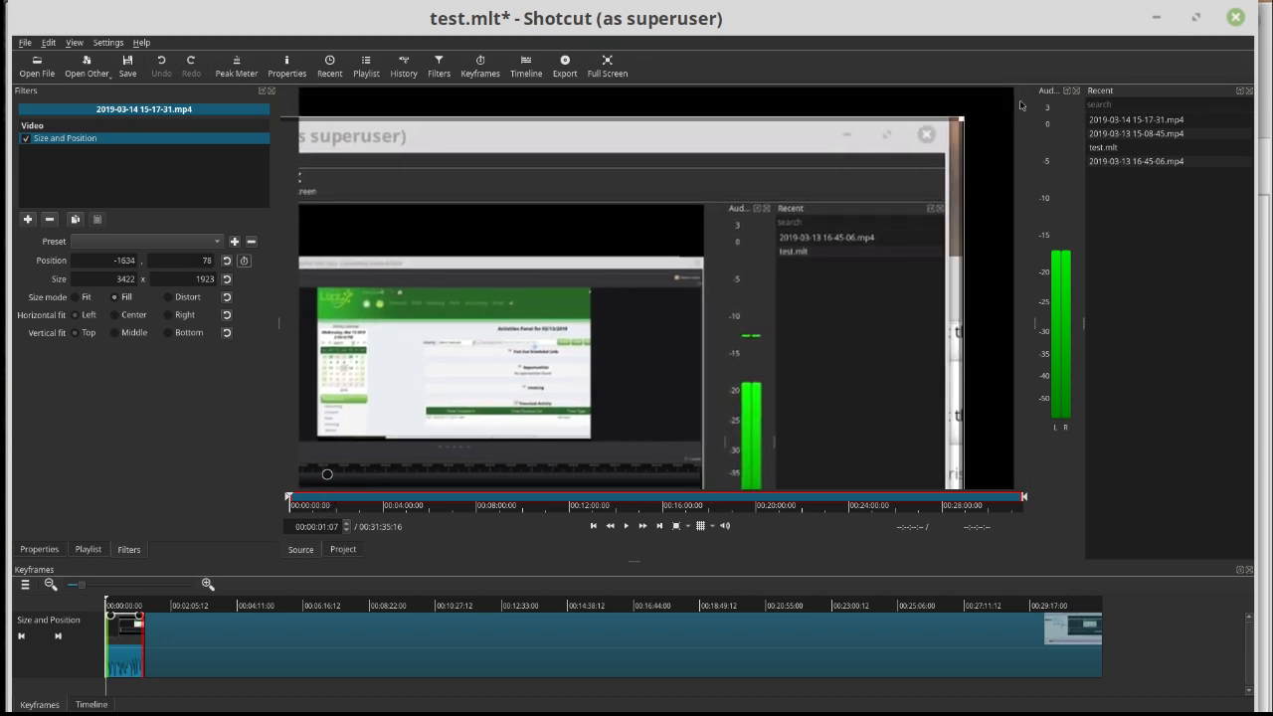
drag(960, 127, 1272, 0)
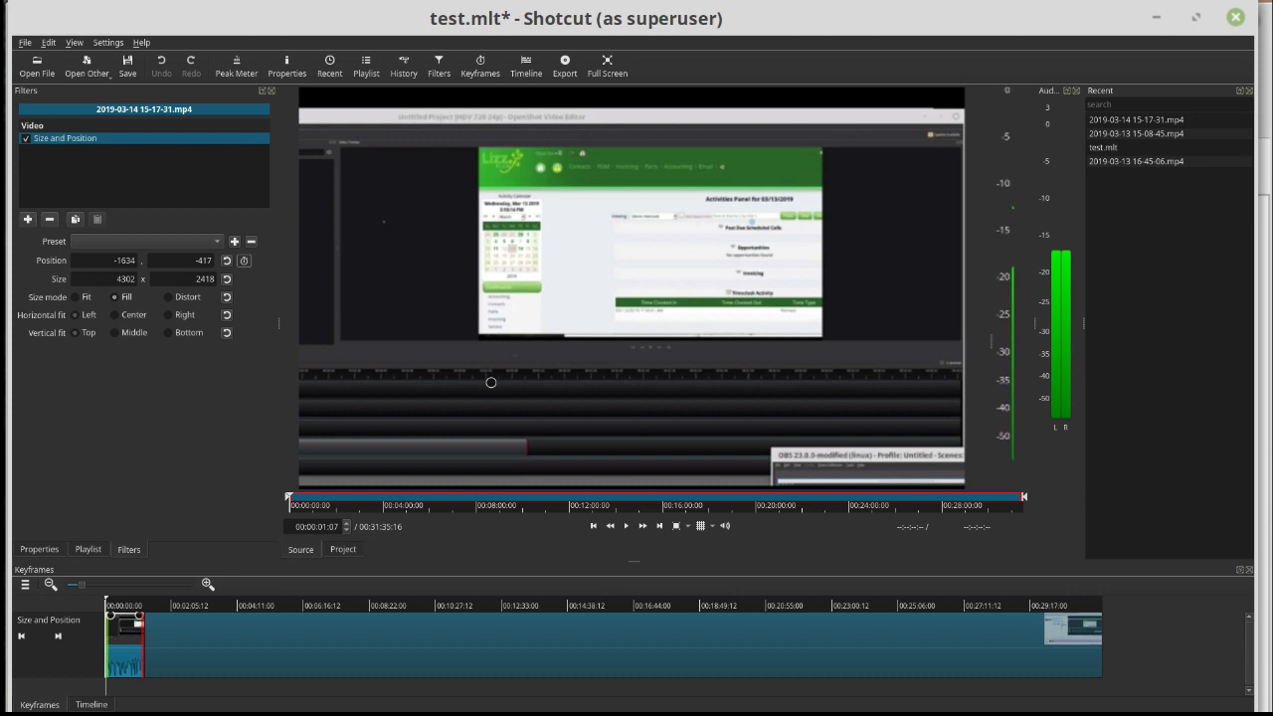
drag(446, 429, 196, 553)
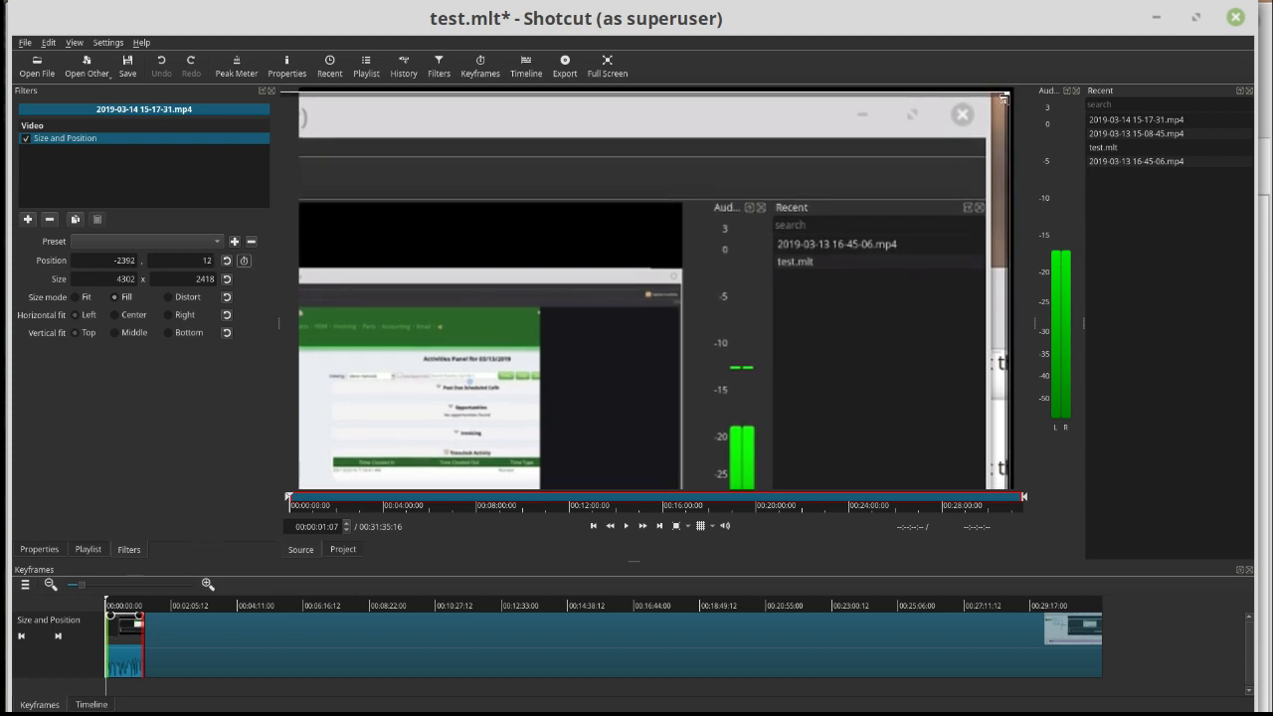
drag(1011, 95, 1157, 28)
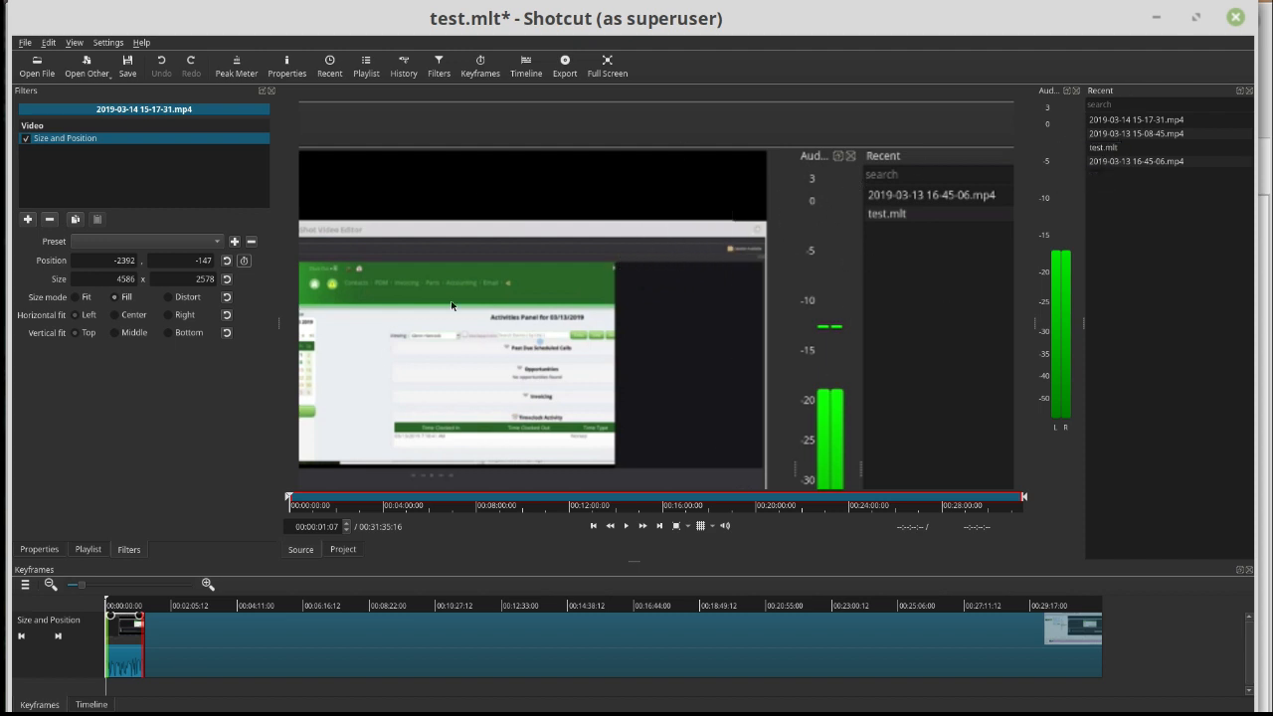
- Set the Size and Position filter's position to 1000, 5
click(109, 259)
drag(135, 262, 111, 252)
key(Tab)
text(0)
key(Return)
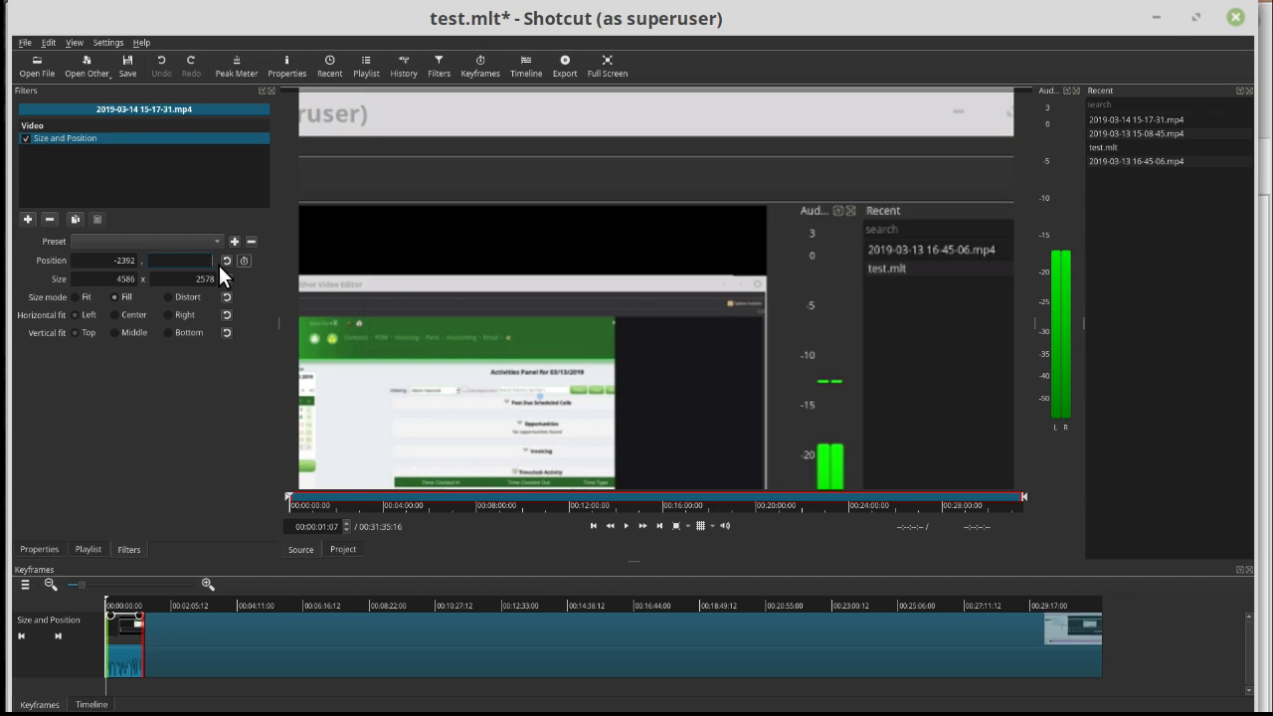
text(1)
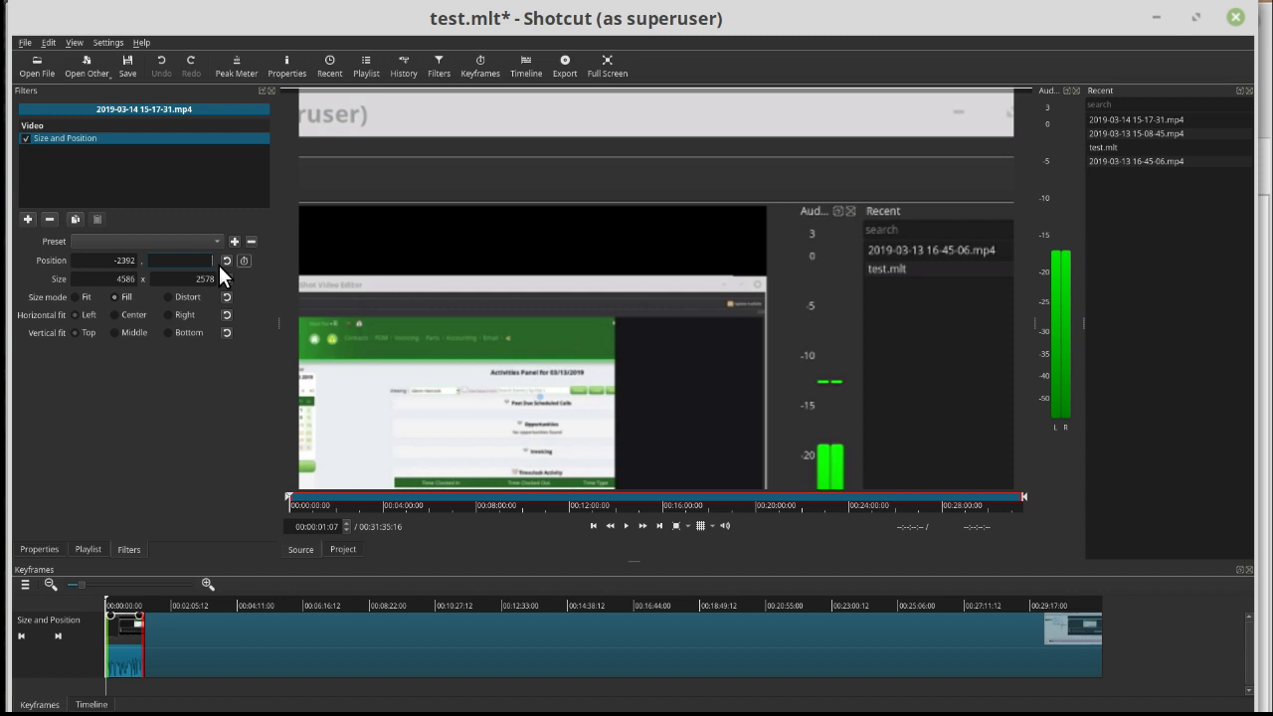
text(5)
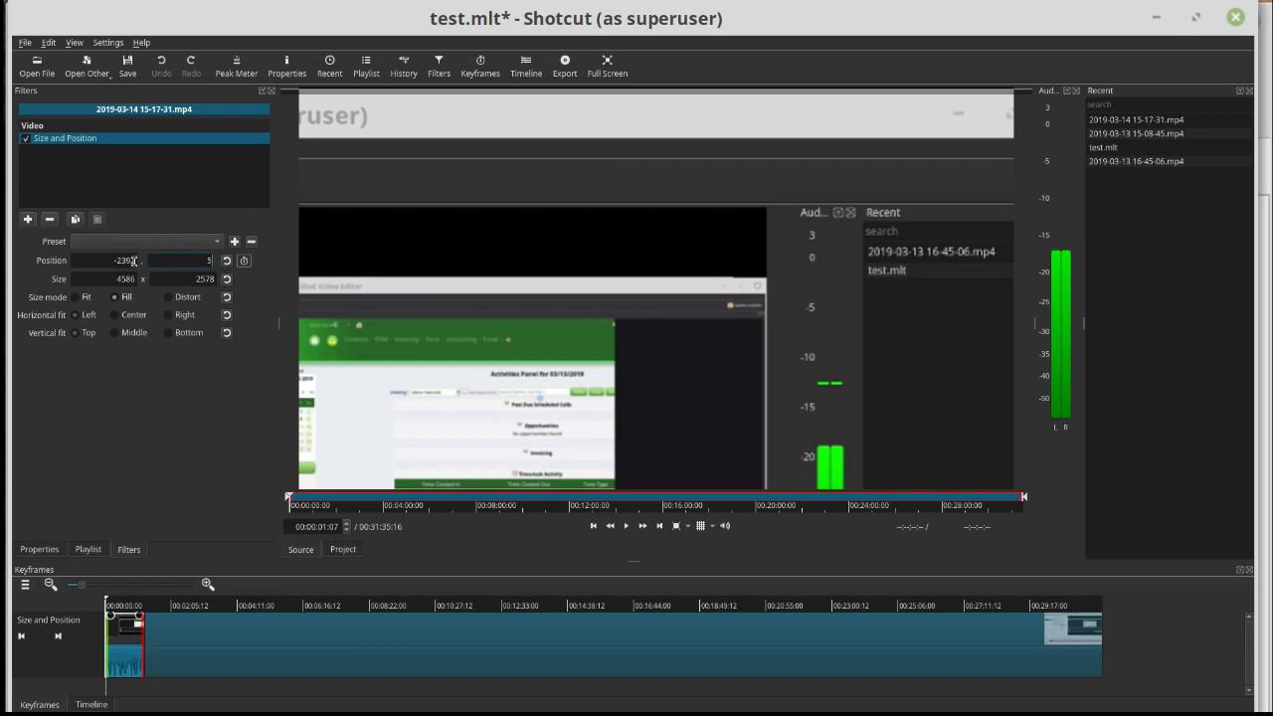
double_click(124, 263)
text(1000)
key(Return)
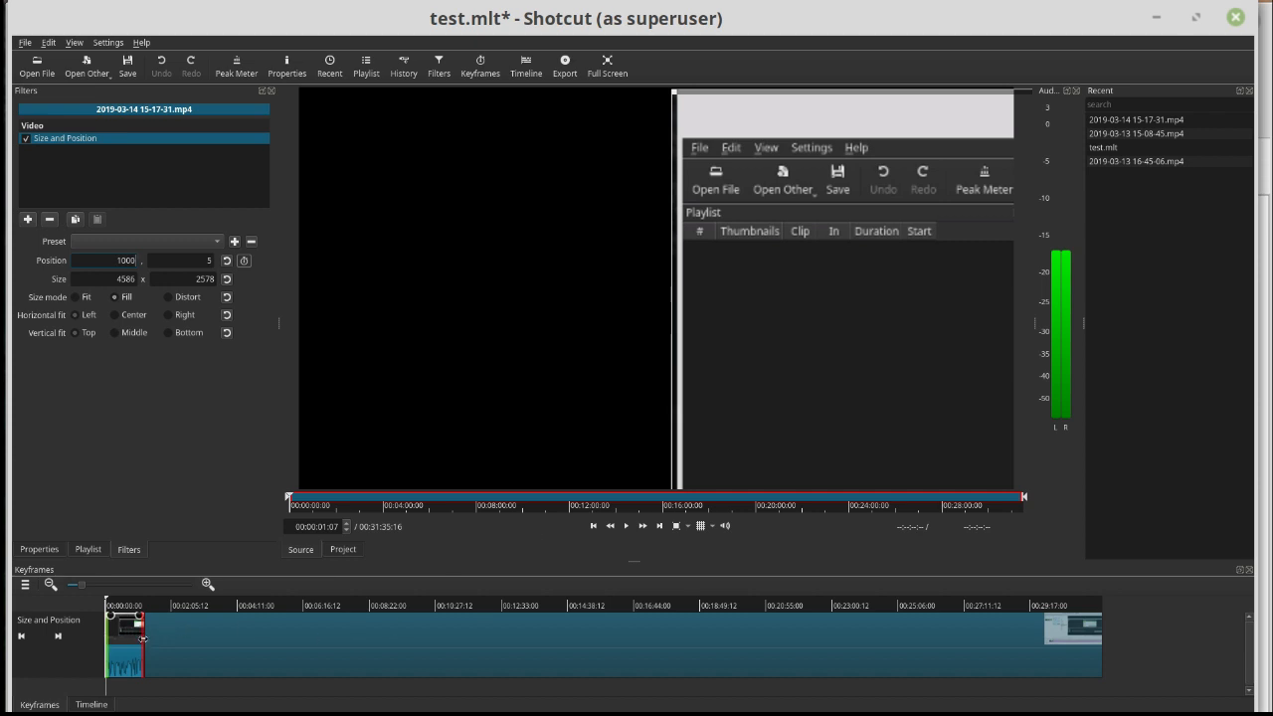
- Shorten the filter's active range to end at about 40 seconds and play the clip across that point
drag(143, 639, 125, 638)
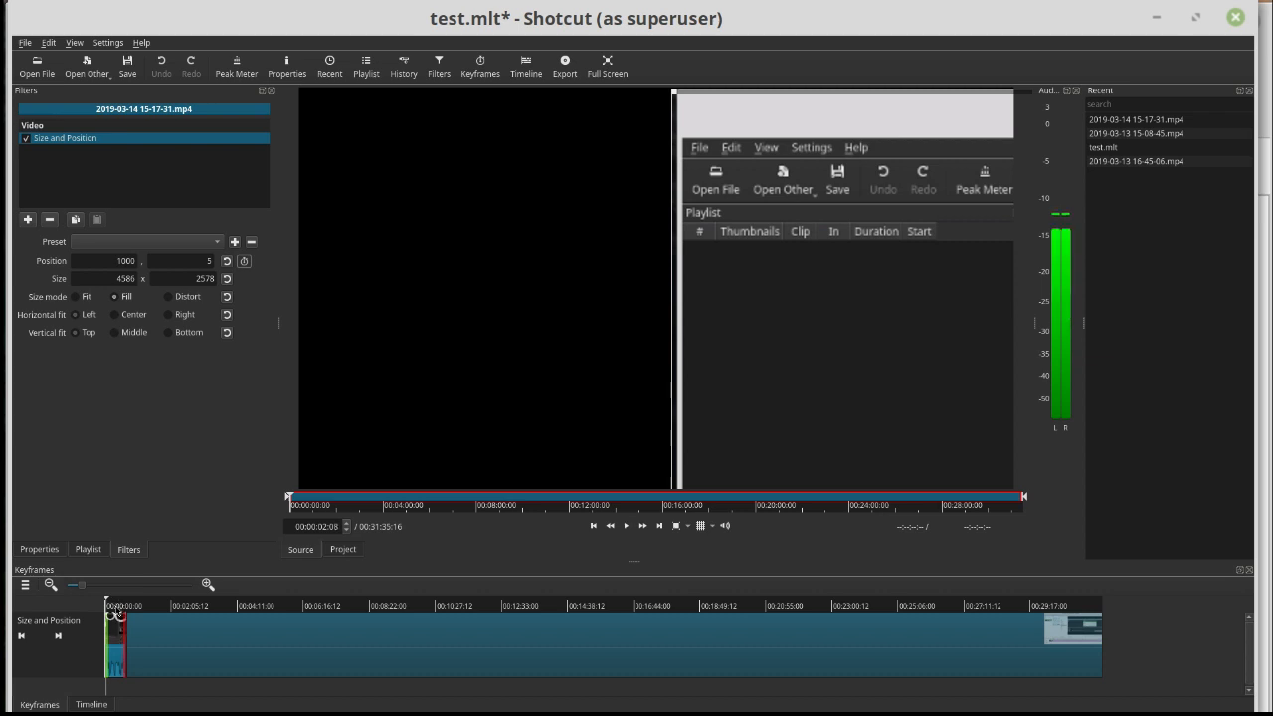
click(116, 609)
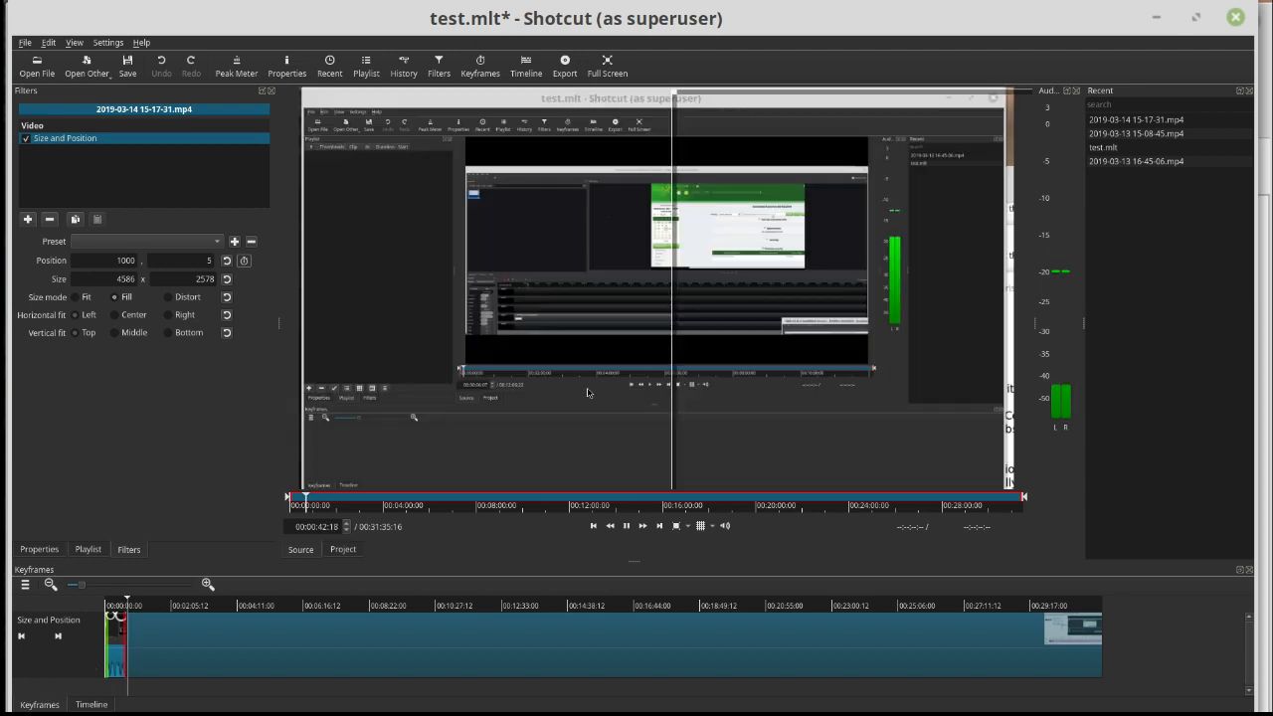
key(space)
key(space)
drag(126, 602, 122, 601)
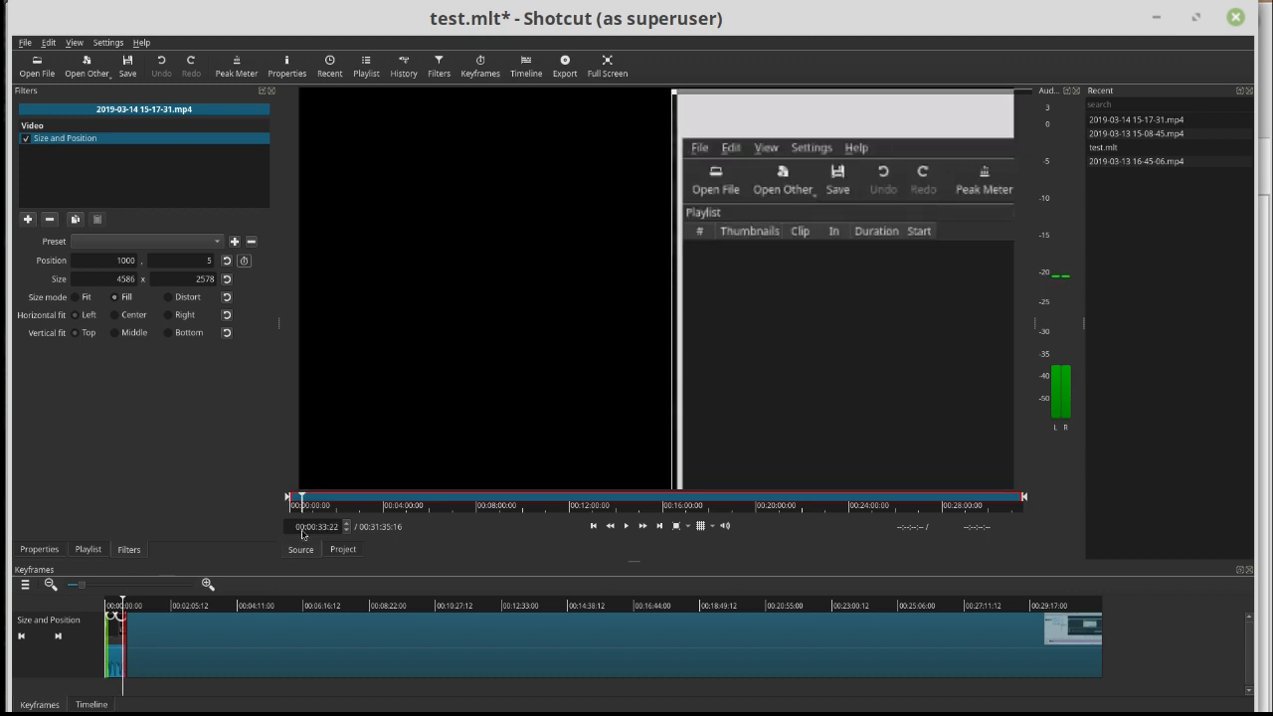
- Add a second Size and Position filter and limit its range from about 0:30 to about 1:10
click(27, 219)
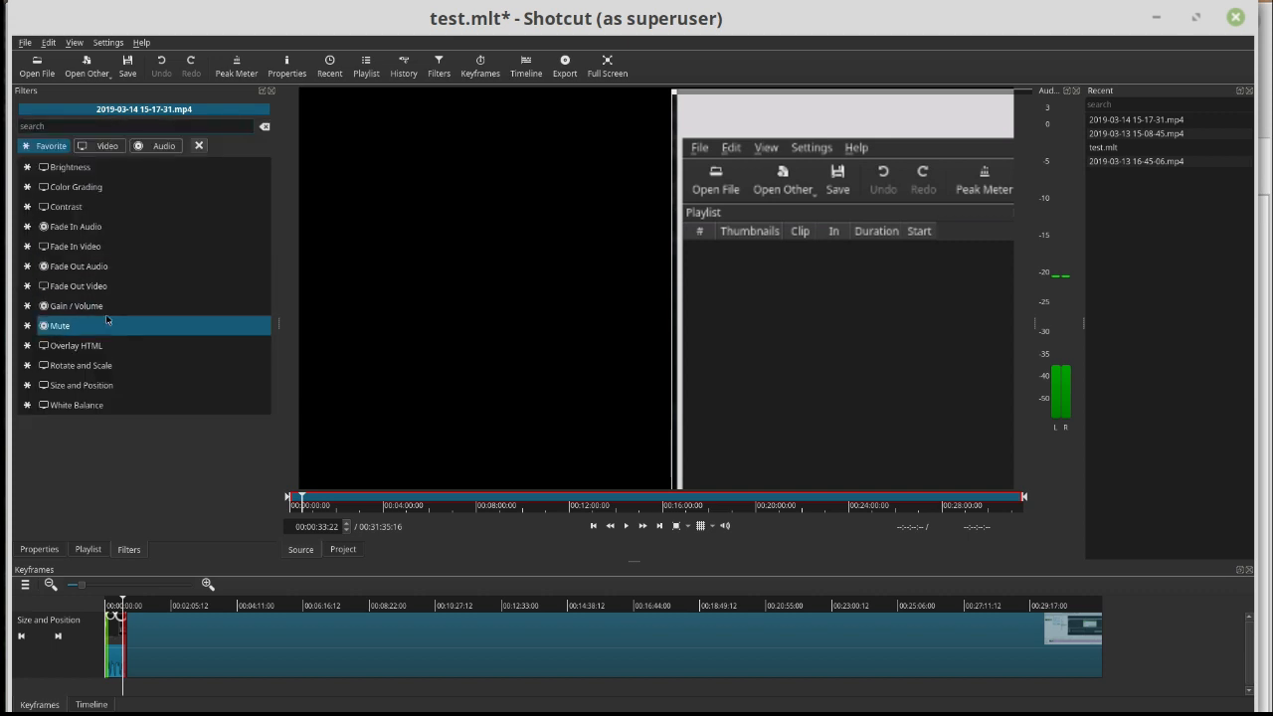
click(69, 386)
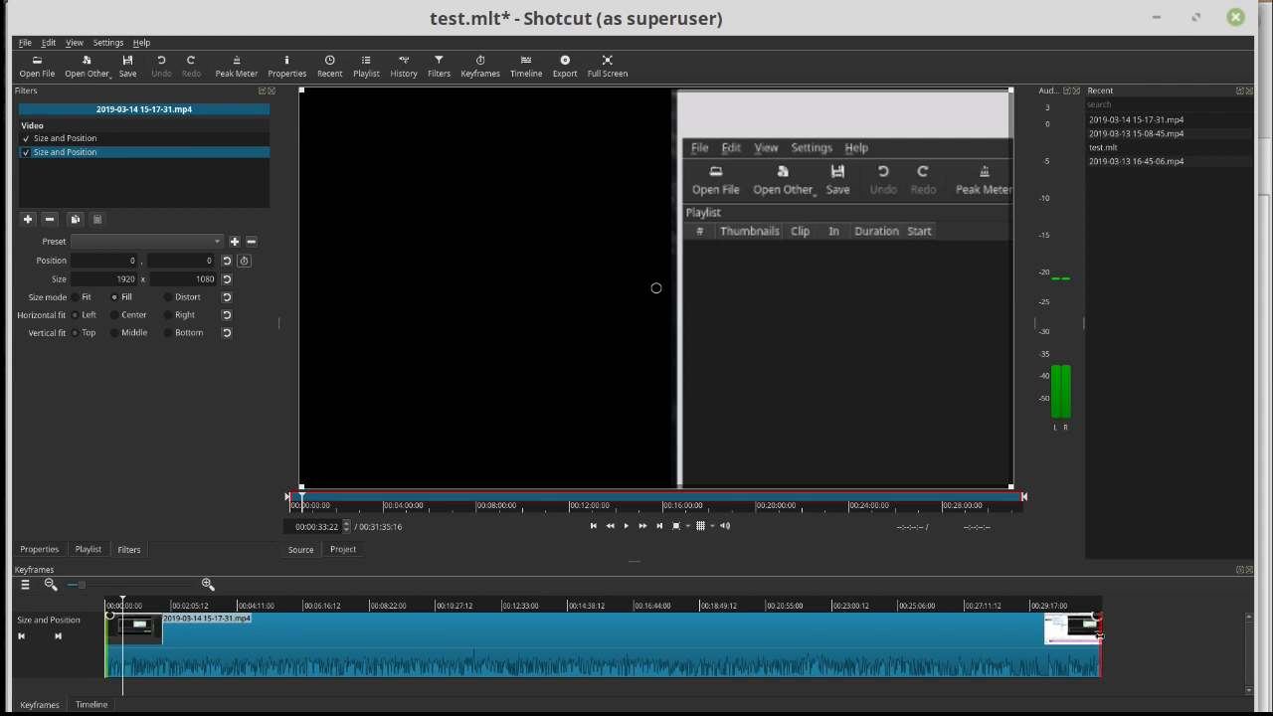
drag(1100, 639, 157, 647)
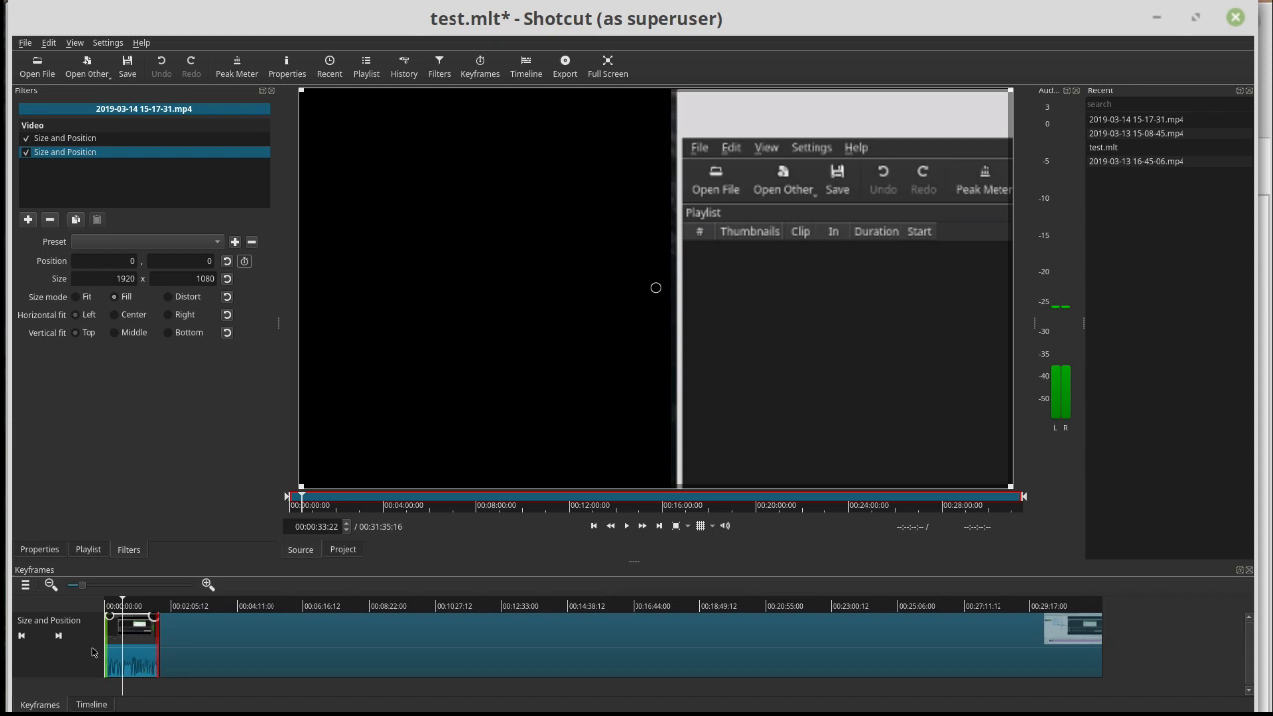
mouse_move(114, 645)
mouse_down()
mouse_move(157, 651)
mouse_move(133, 657)
mouse_up()
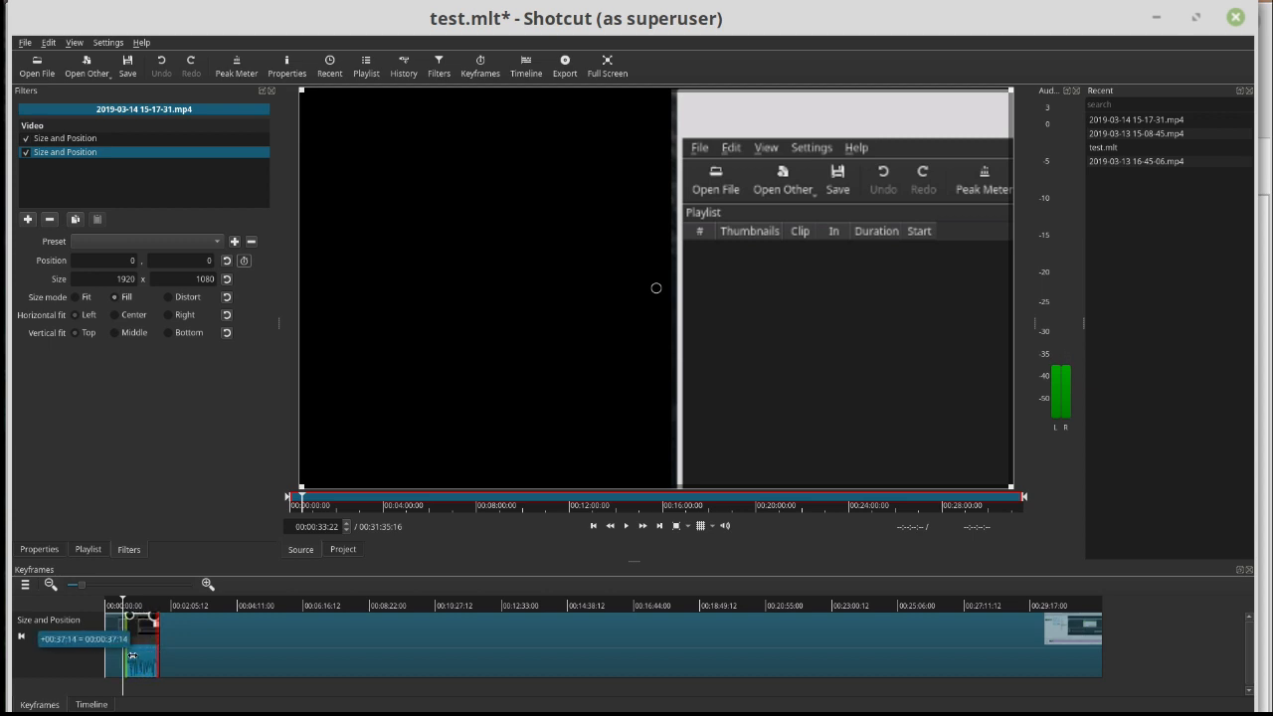
mouse_move(132, 657)
mouse_down()
mouse_move(143, 660)
mouse_move(124, 665)
mouse_move(127, 676)
mouse_up()
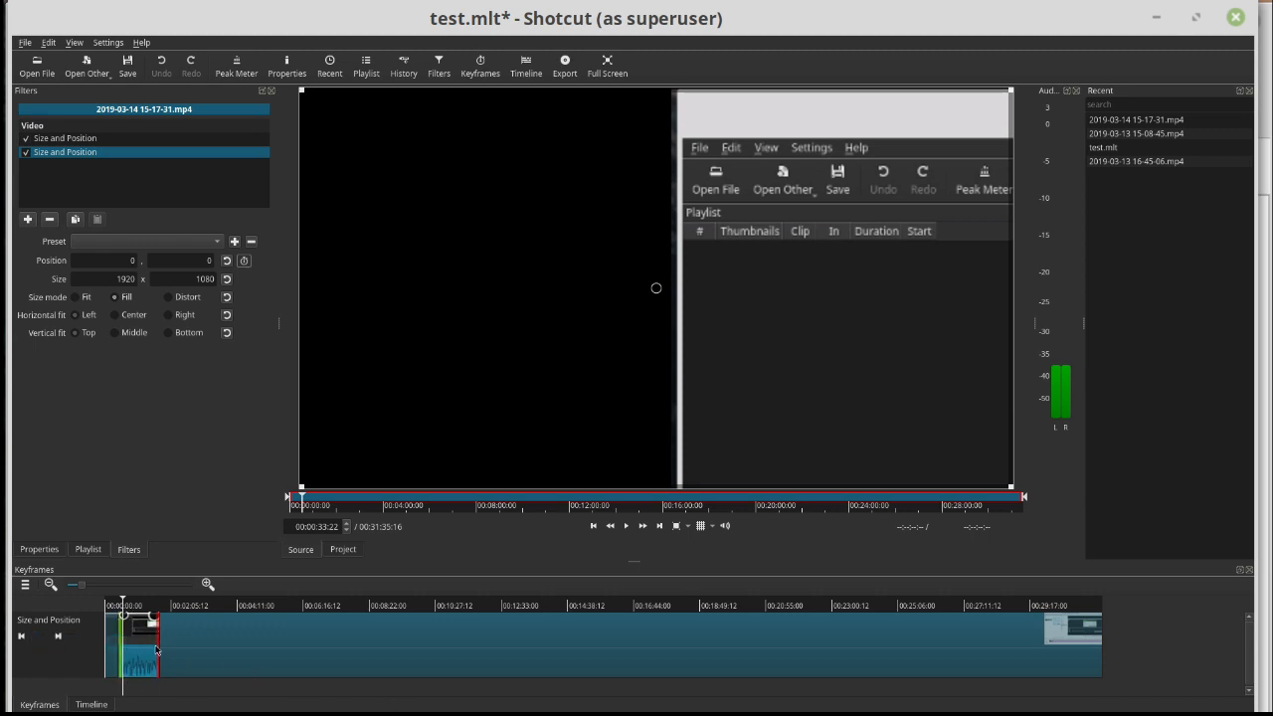
drag(157, 647, 129, 646)
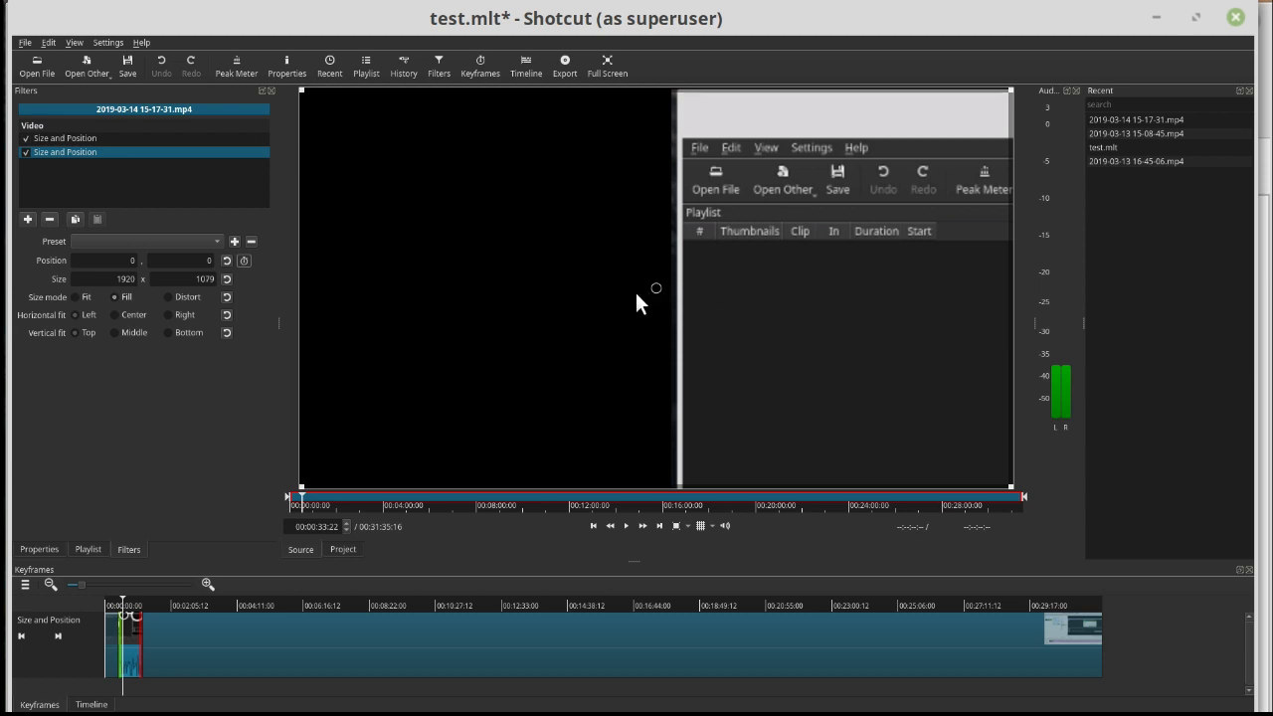
- Shift the second filter's frame to position 2, 2 and preview the clip at 00:00:52:17
mouse_move(637, 302)
mouse_down()
mouse_move(531, 329)
mouse_move(739, 287)
mouse_move(633, 311)
mouse_move(680, 305)
mouse_move(661, 301)
mouse_up()
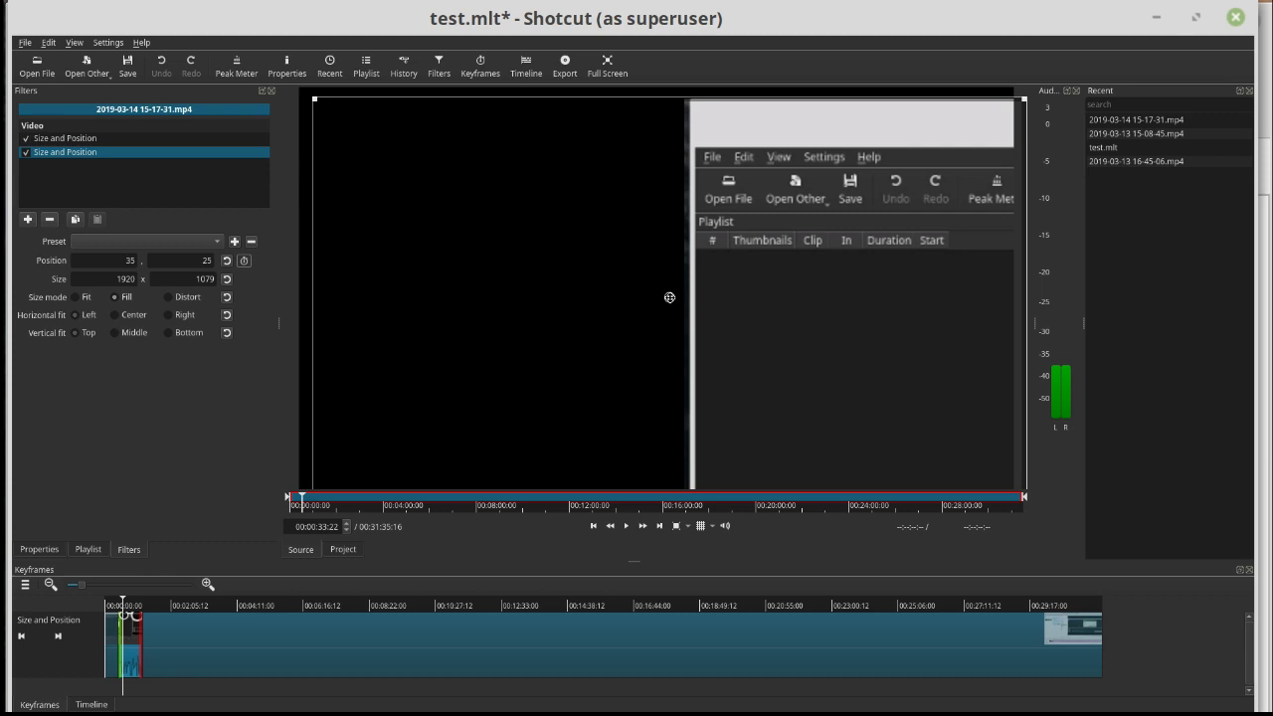
drag(667, 296, 663, 292)
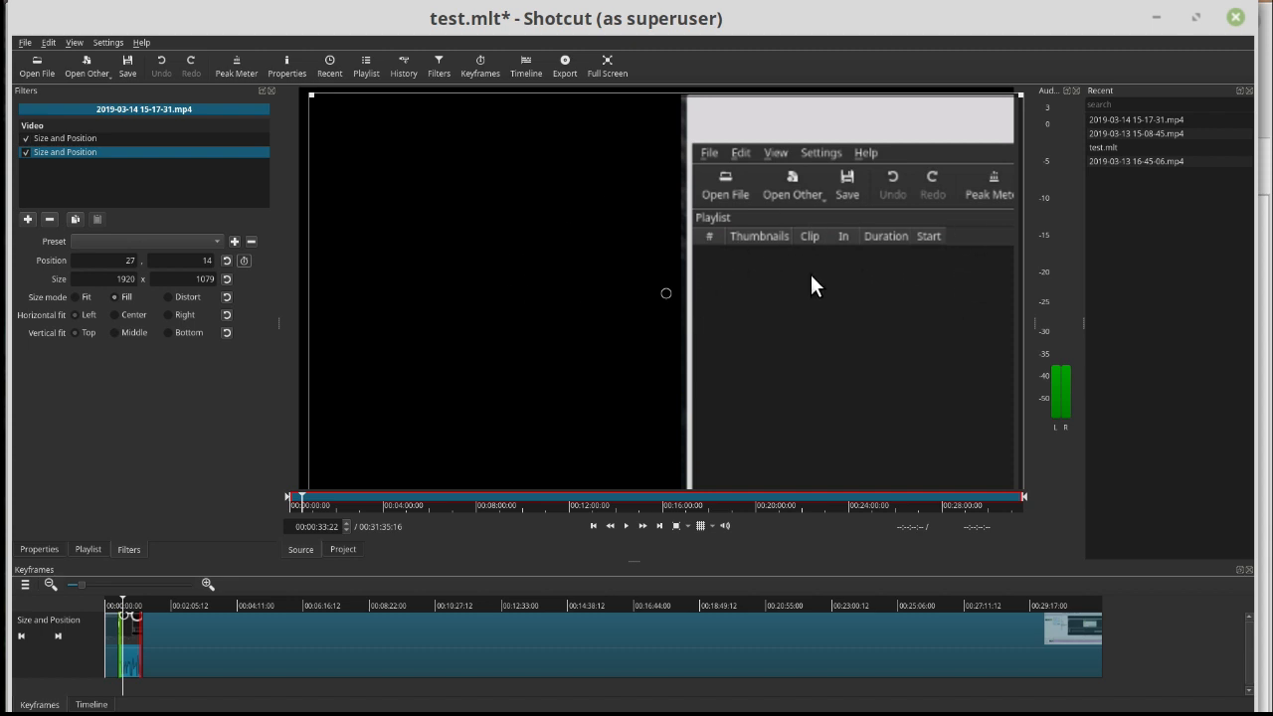
mouse_move(664, 292)
mouse_down()
mouse_move(643, 304)
mouse_move(653, 292)
mouse_up()
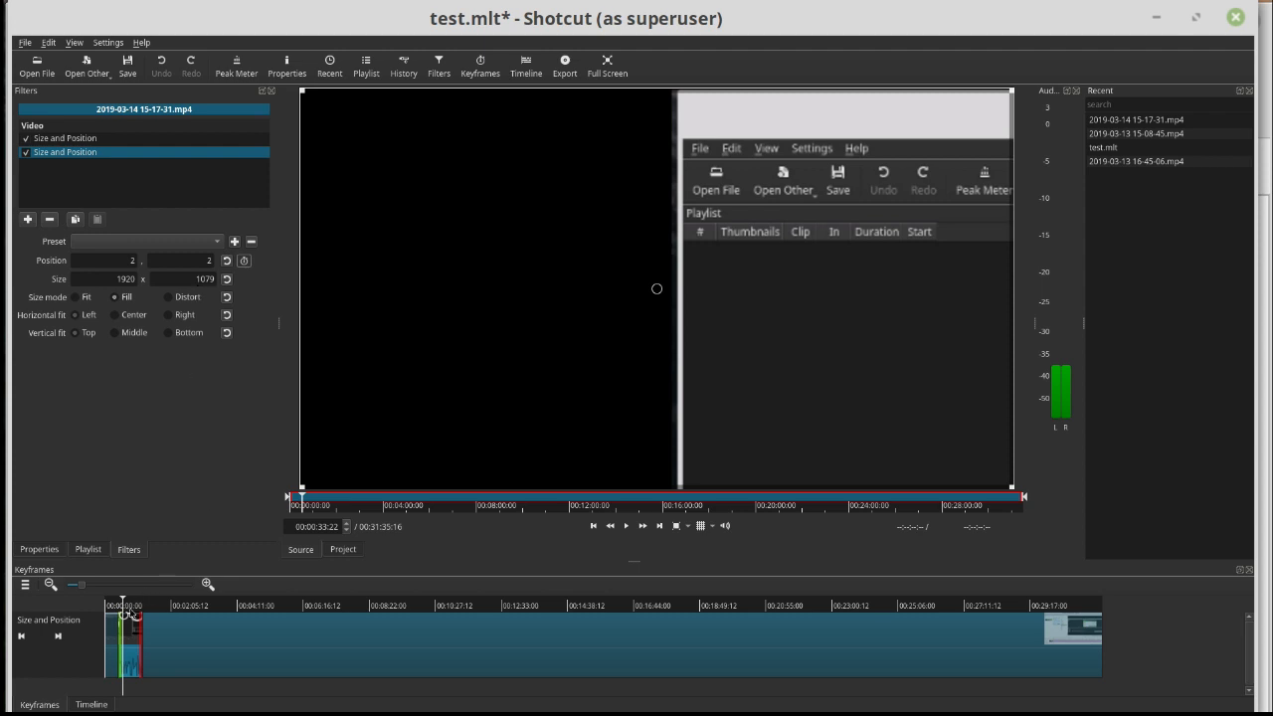
click(132, 608)
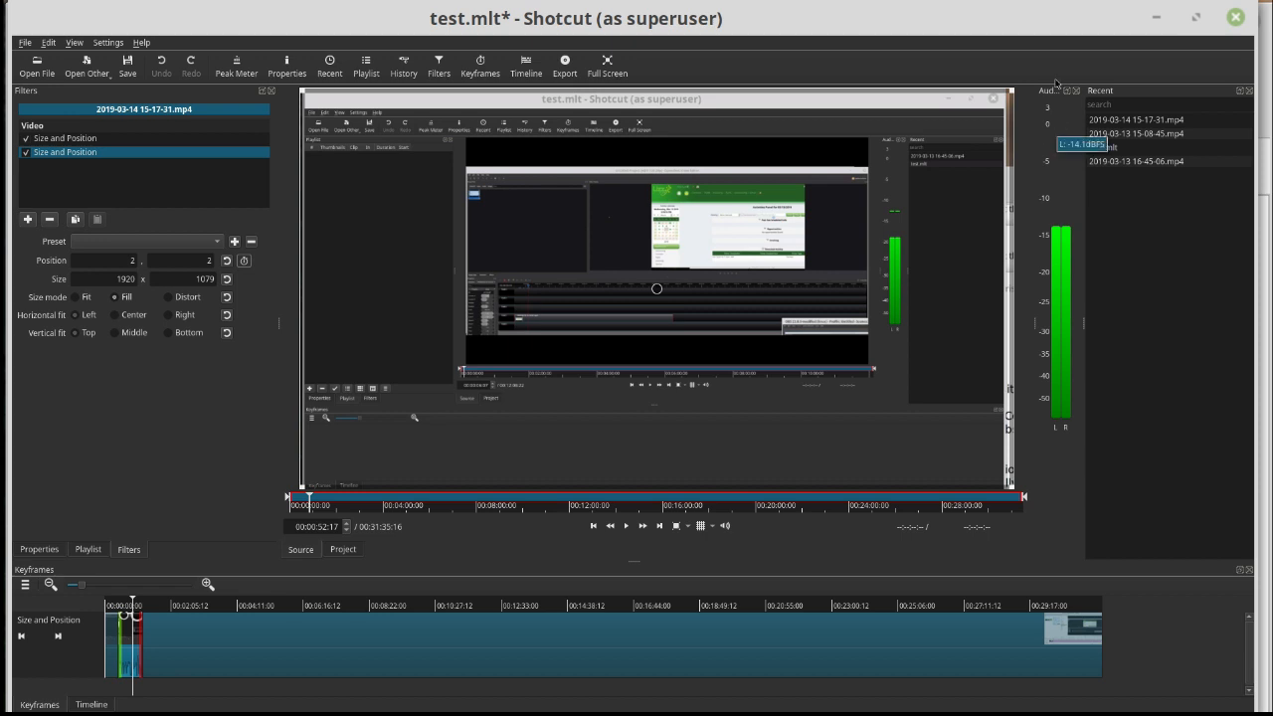
- Close the Shotcut project without saving the changes
click(1236, 19)
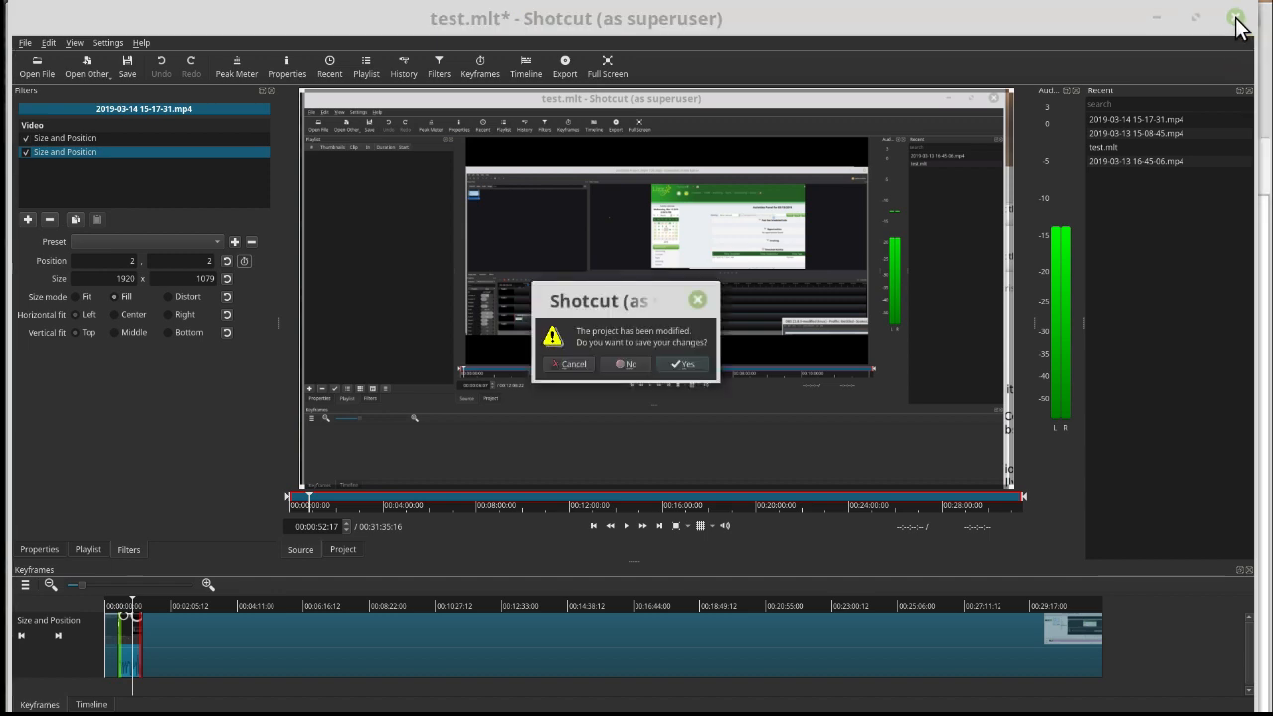
click(620, 367)
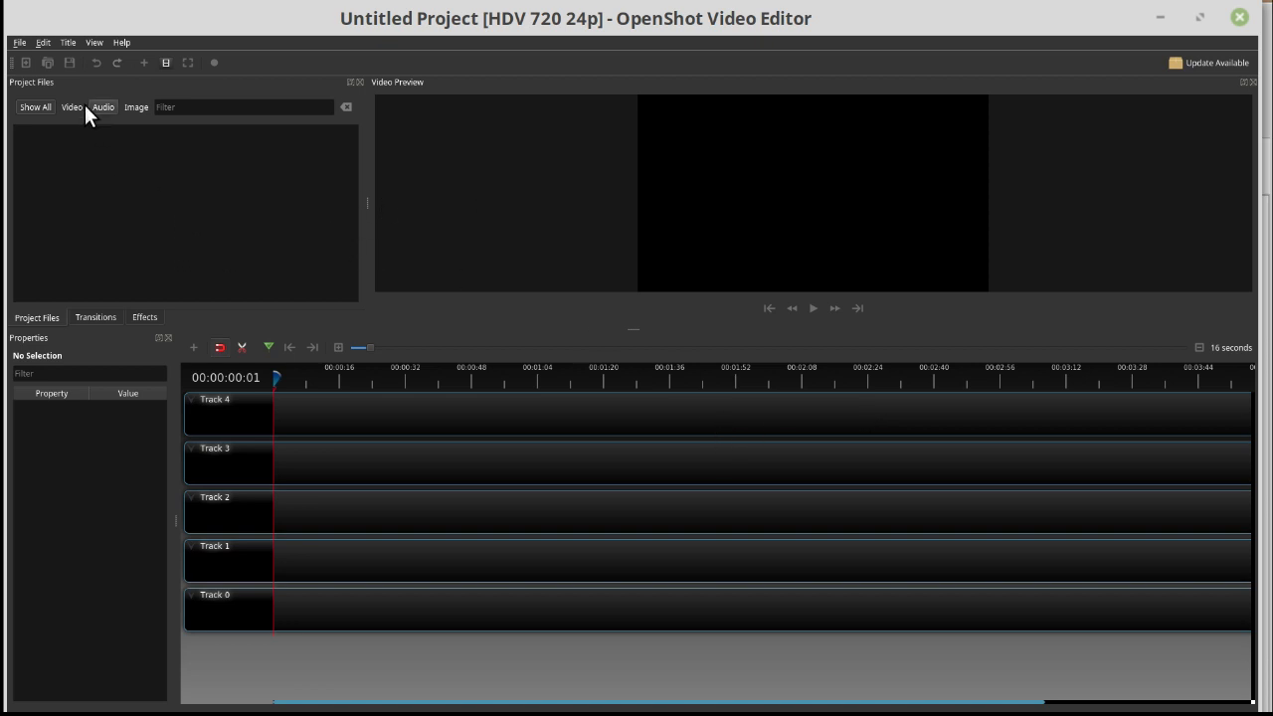
click(19, 42)
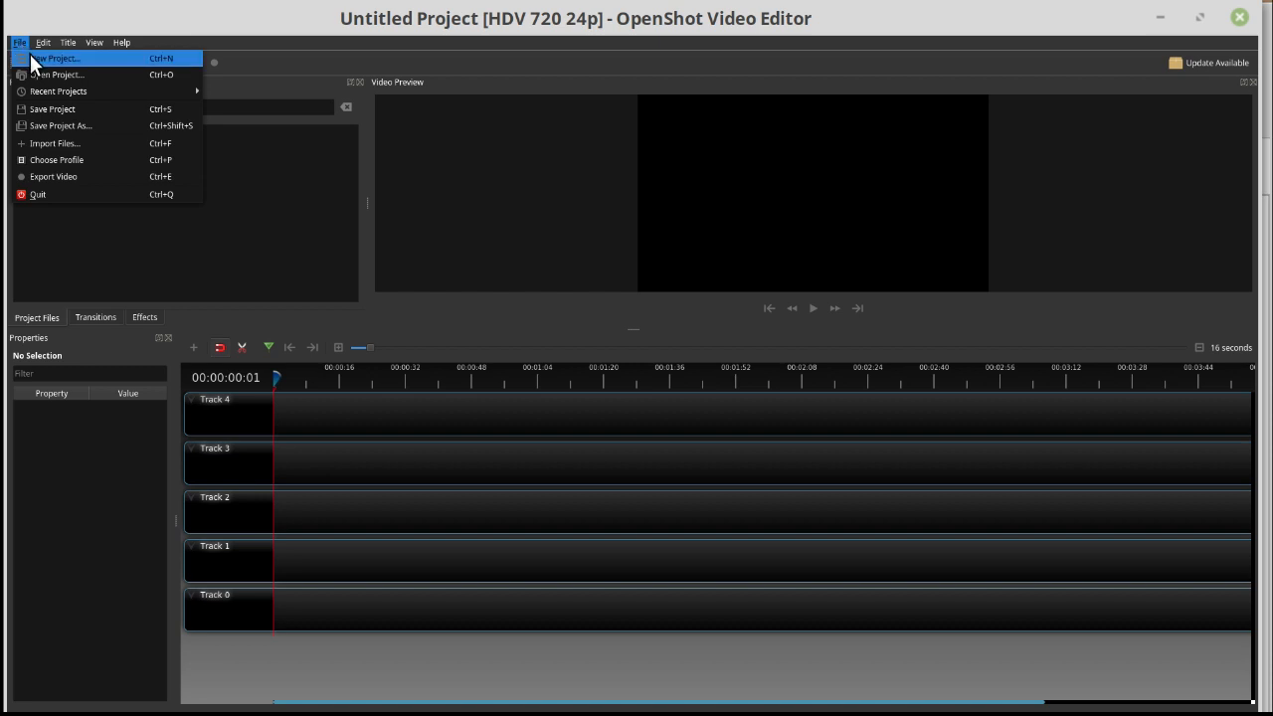
click(62, 146)
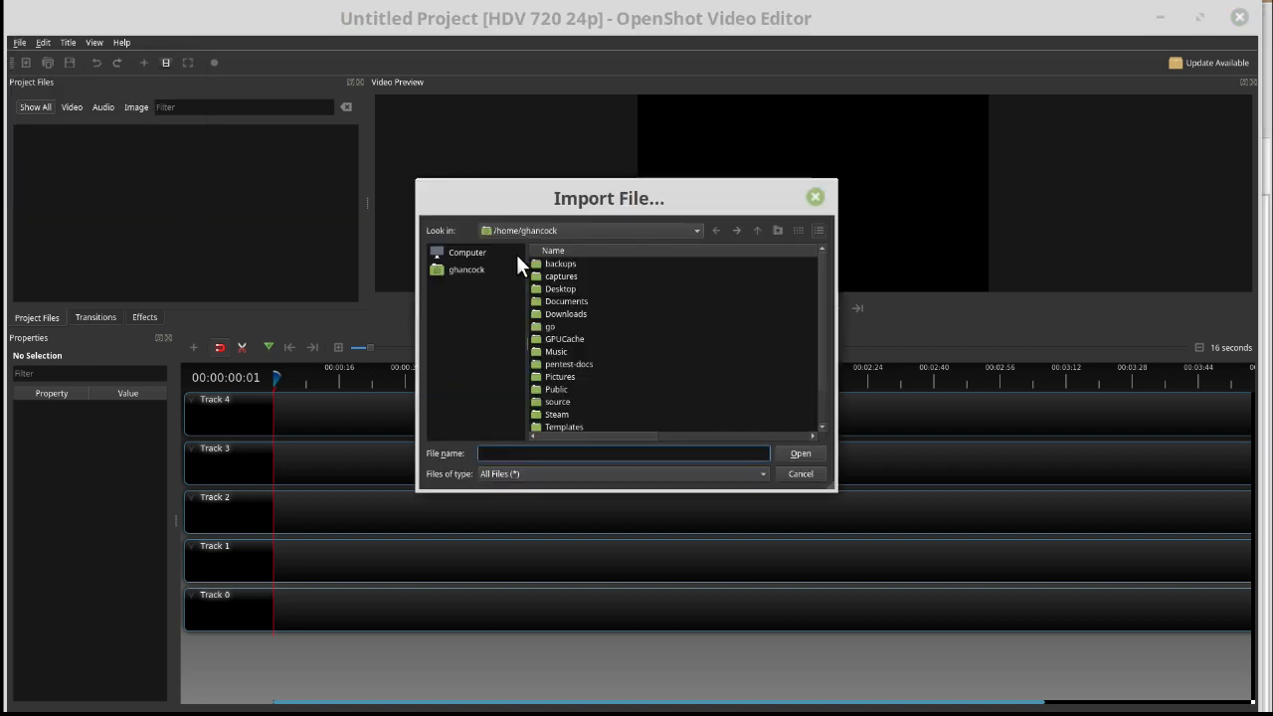
scroll(663, 401, down, 1)
double_click(567, 401)
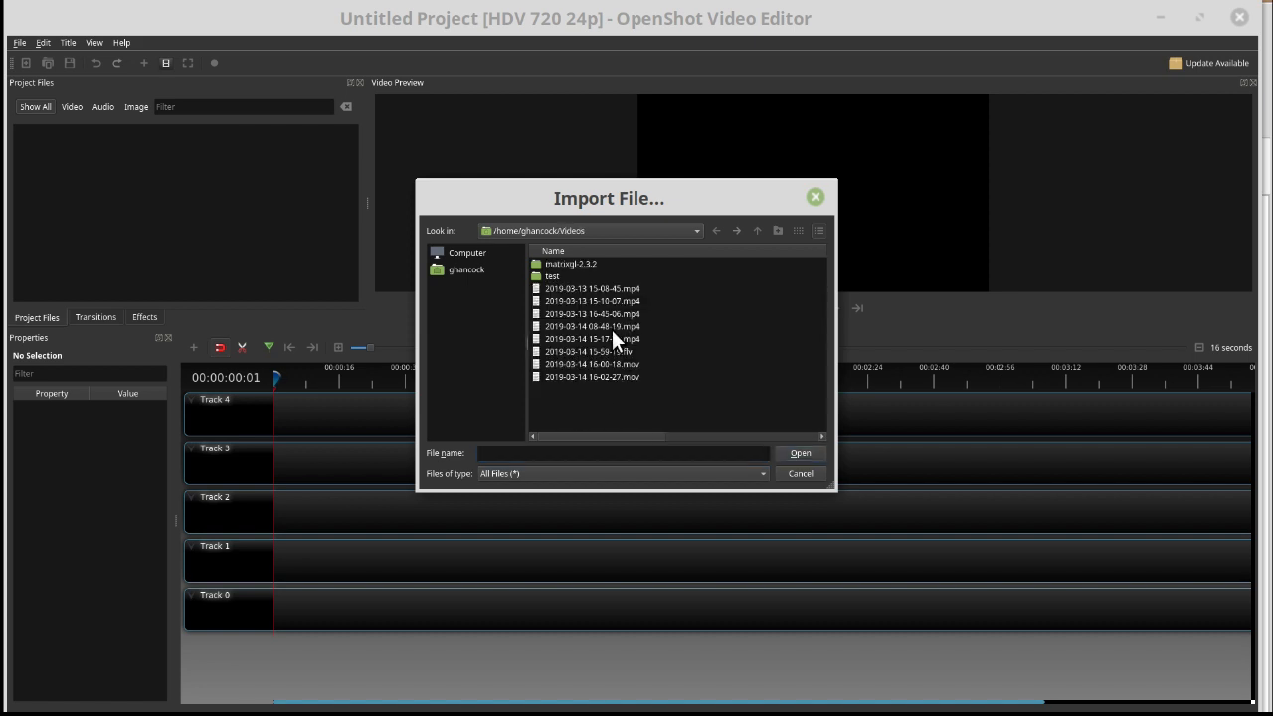
double_click(611, 327)
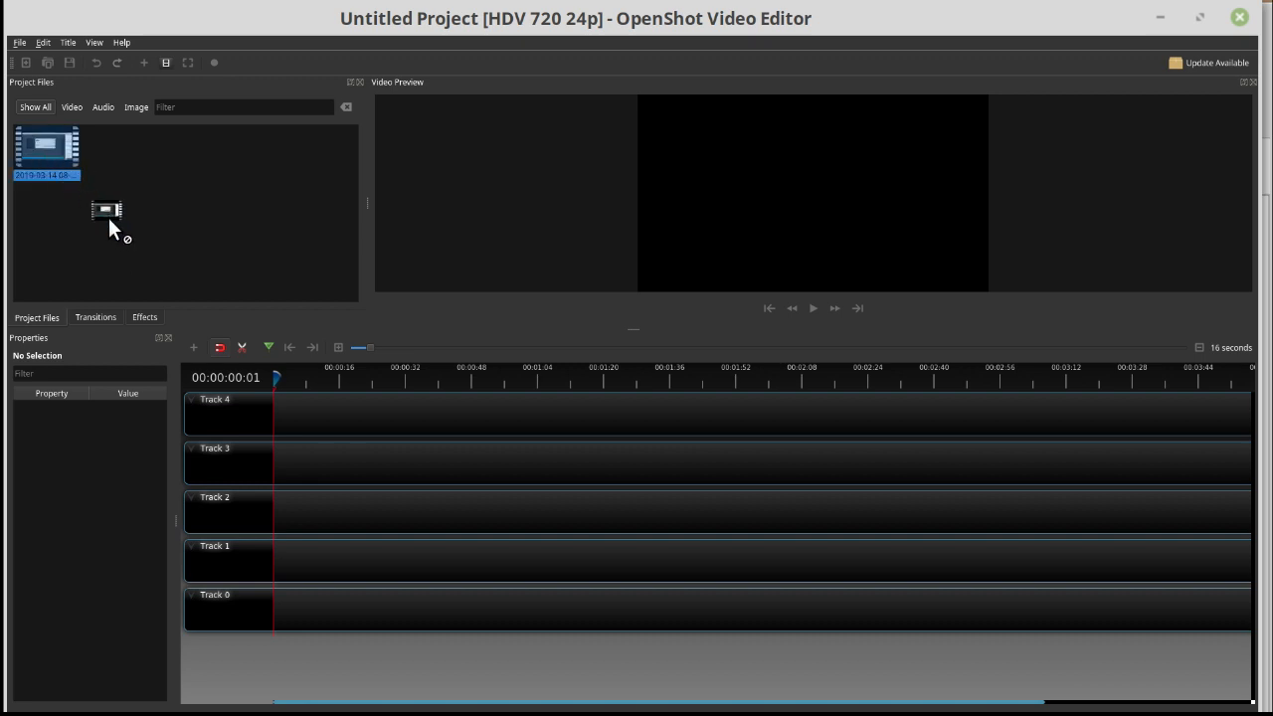
drag(110, 221, 269, 428)
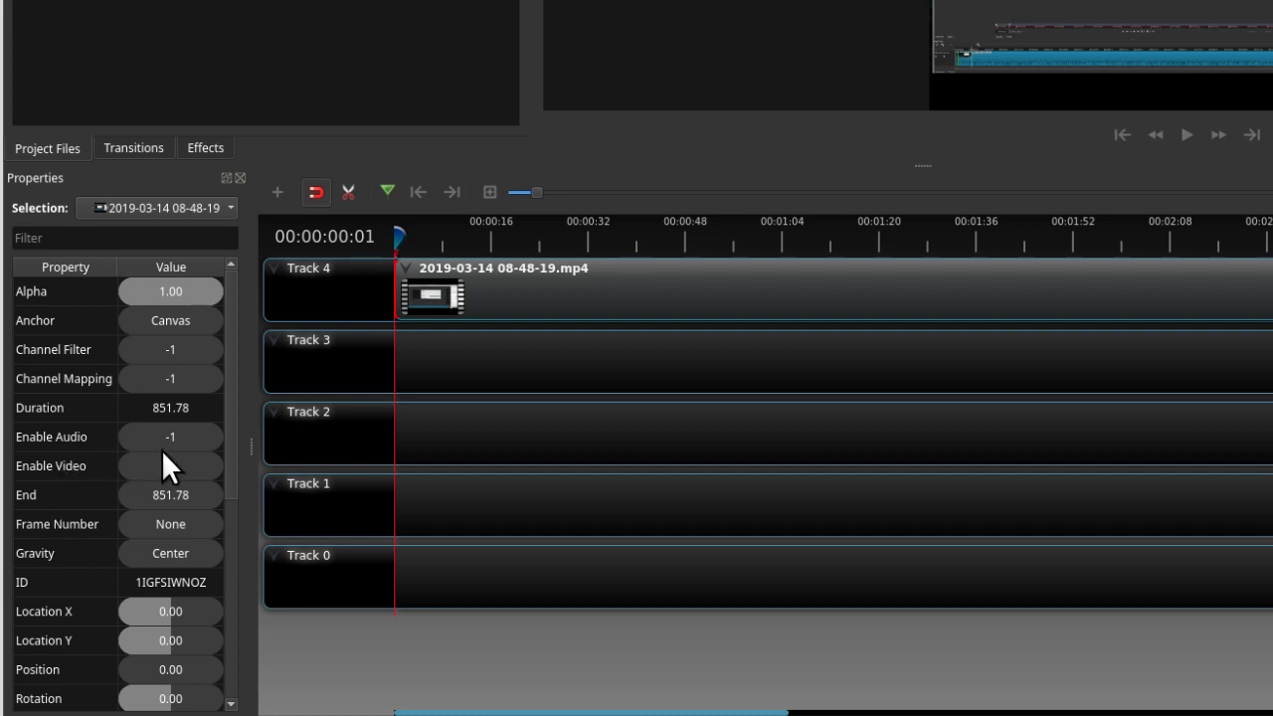
- Insert keyframes for the clip's Location X, Location Y, Scale X and Scale Y at 00:00:00:01
scroll(60, 577, down, 2)
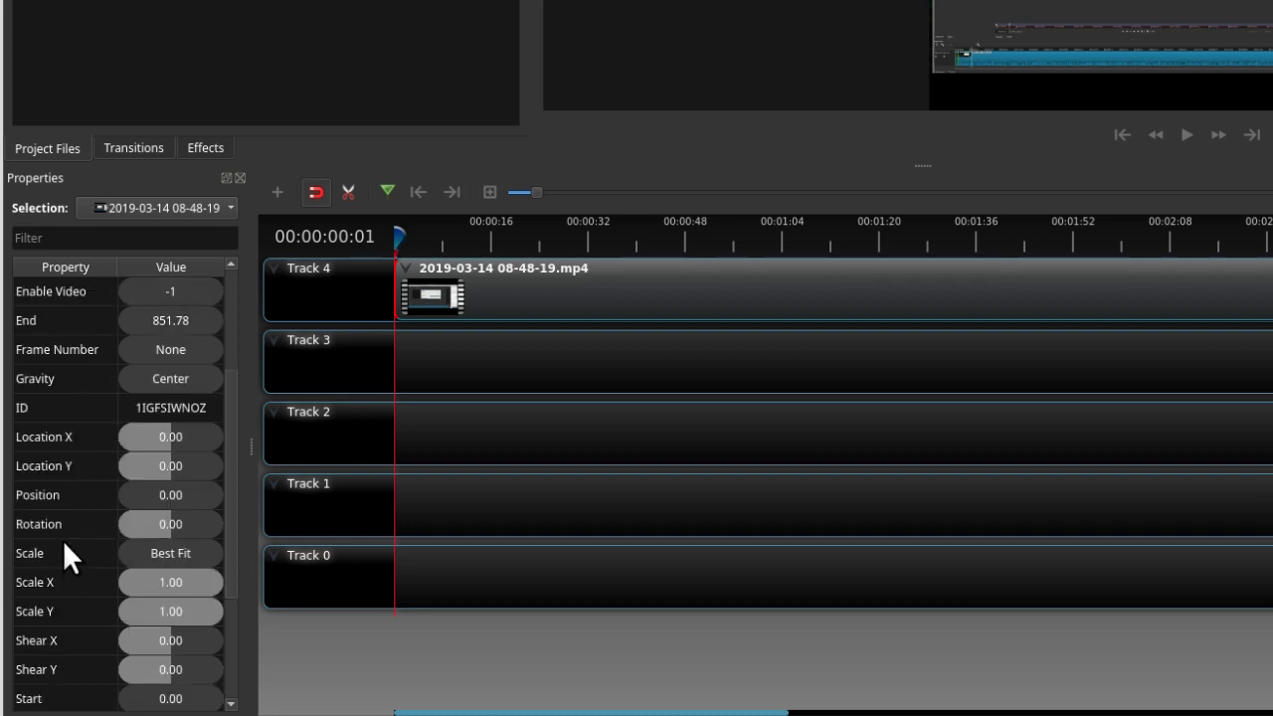
scroll(54, 468, down, 1)
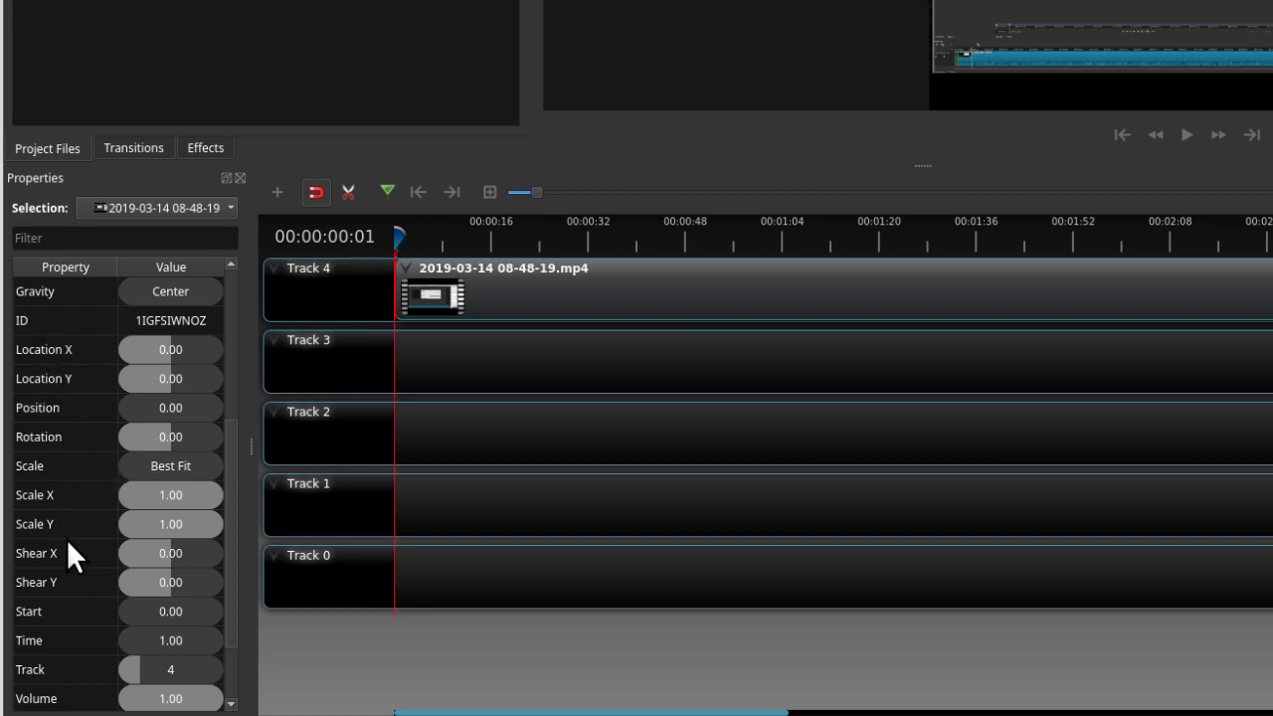
right_click(47, 347)
click(79, 358)
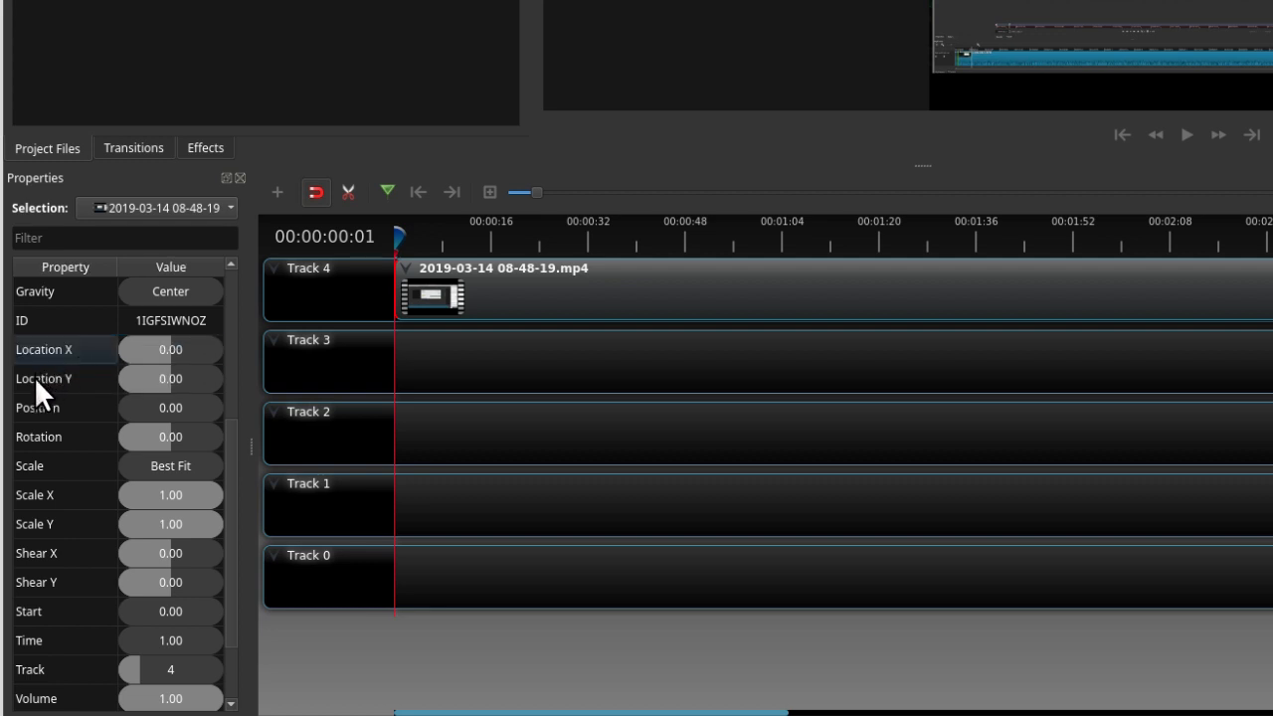
right_click(35, 377)
click(74, 390)
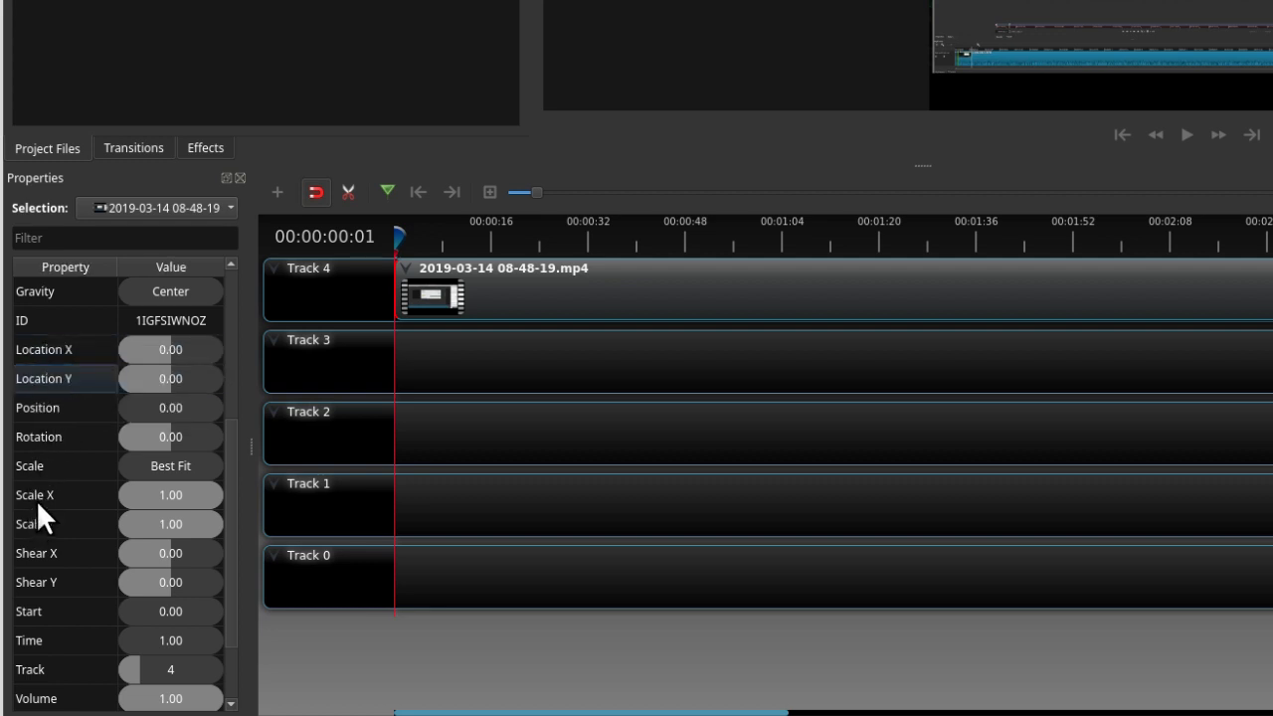
right_click(36, 496)
click(69, 516)
right_click(41, 525)
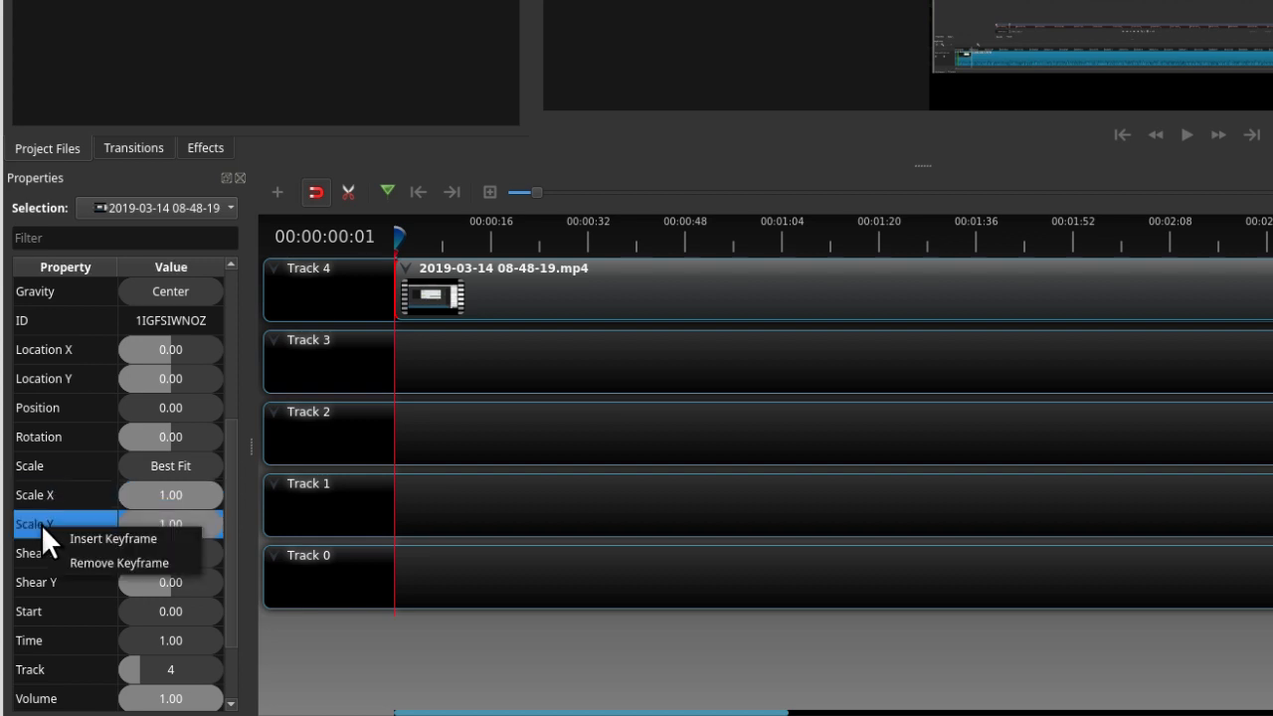
click(79, 537)
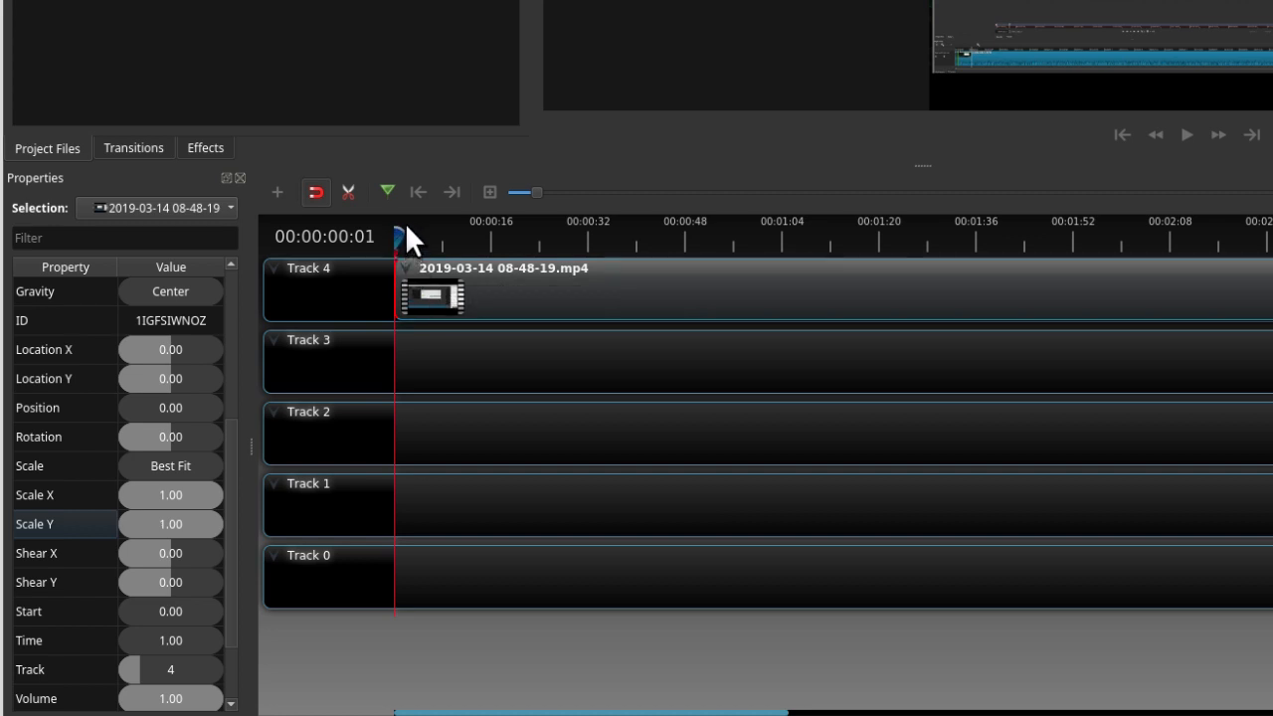
- Move the playhead to 00:00:08:01 and insert keyframes there for the clip's Scale X, Scale Y, Location Y and Location X
drag(401, 236, 441, 237)
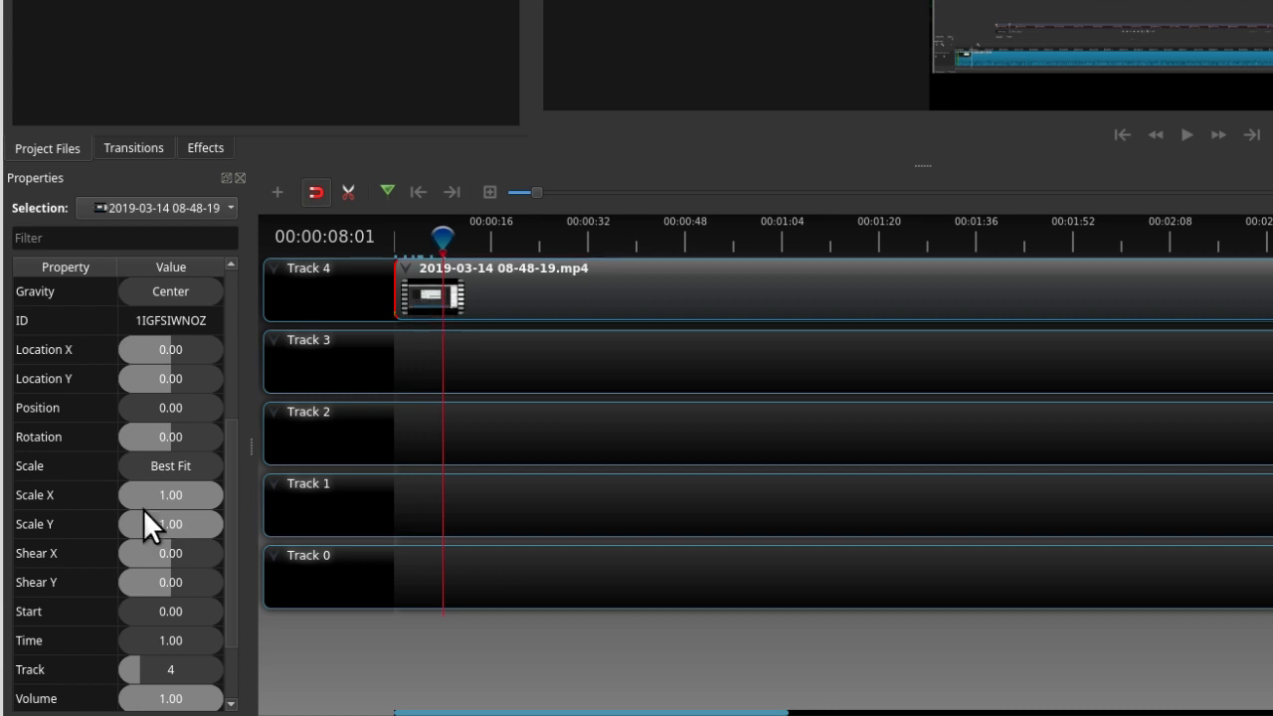
right_click(46, 496)
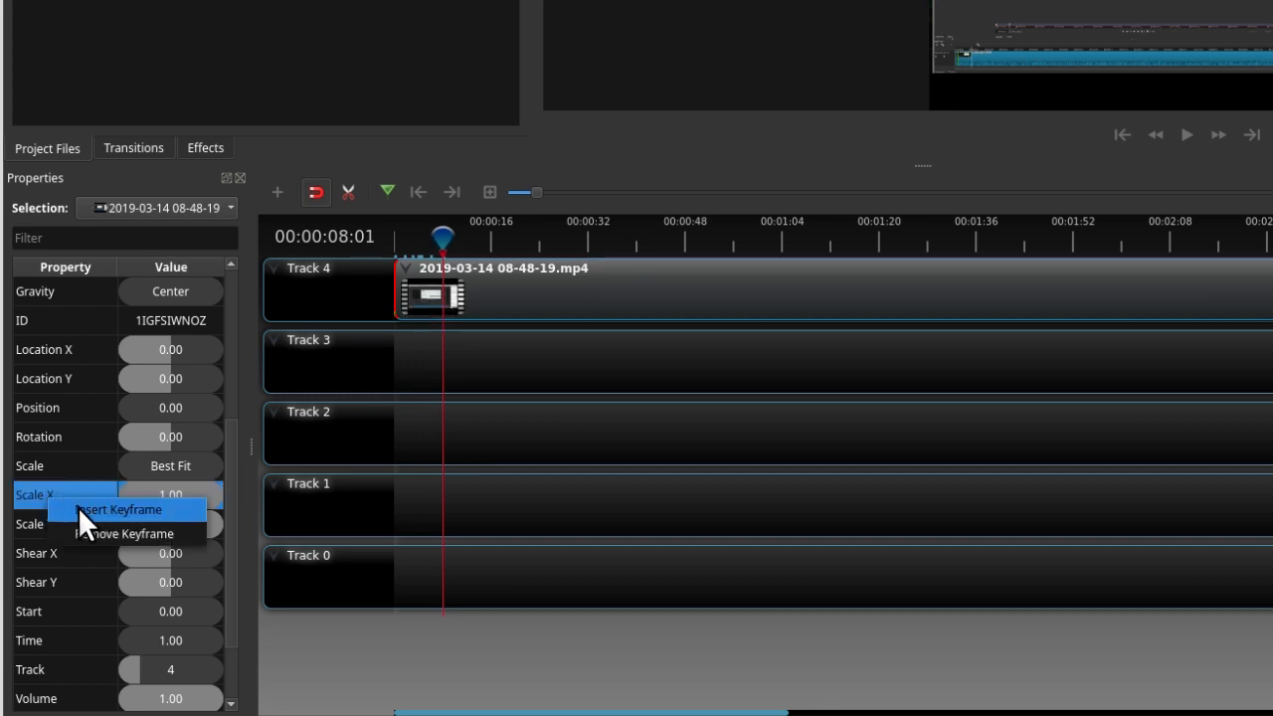
click(77, 506)
right_click(63, 517)
click(97, 531)
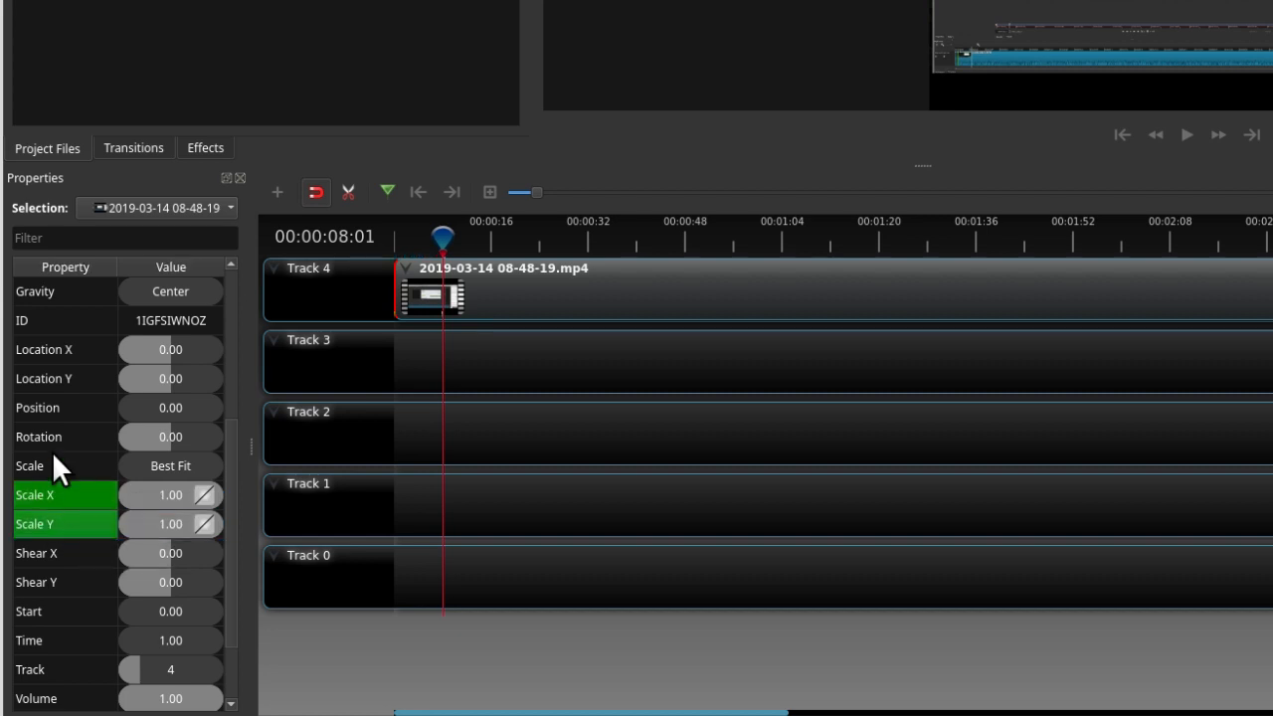
right_click(38, 374)
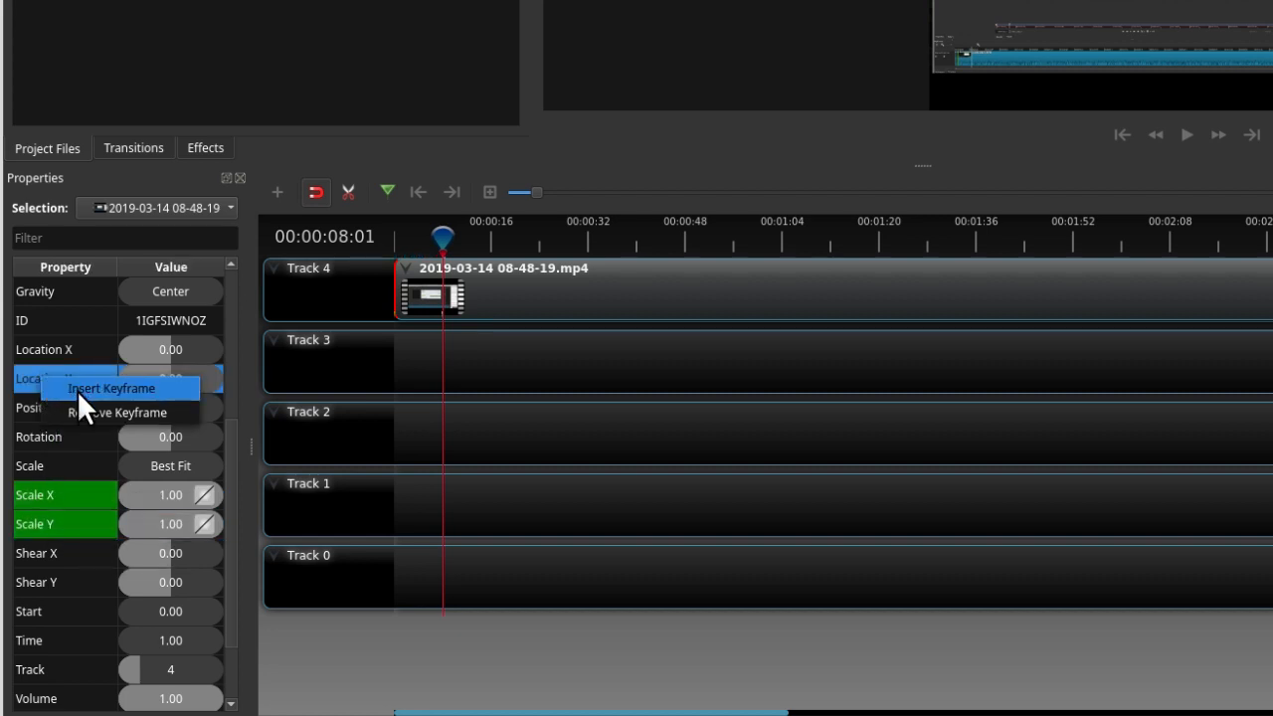
click(77, 388)
right_click(41, 348)
click(84, 364)
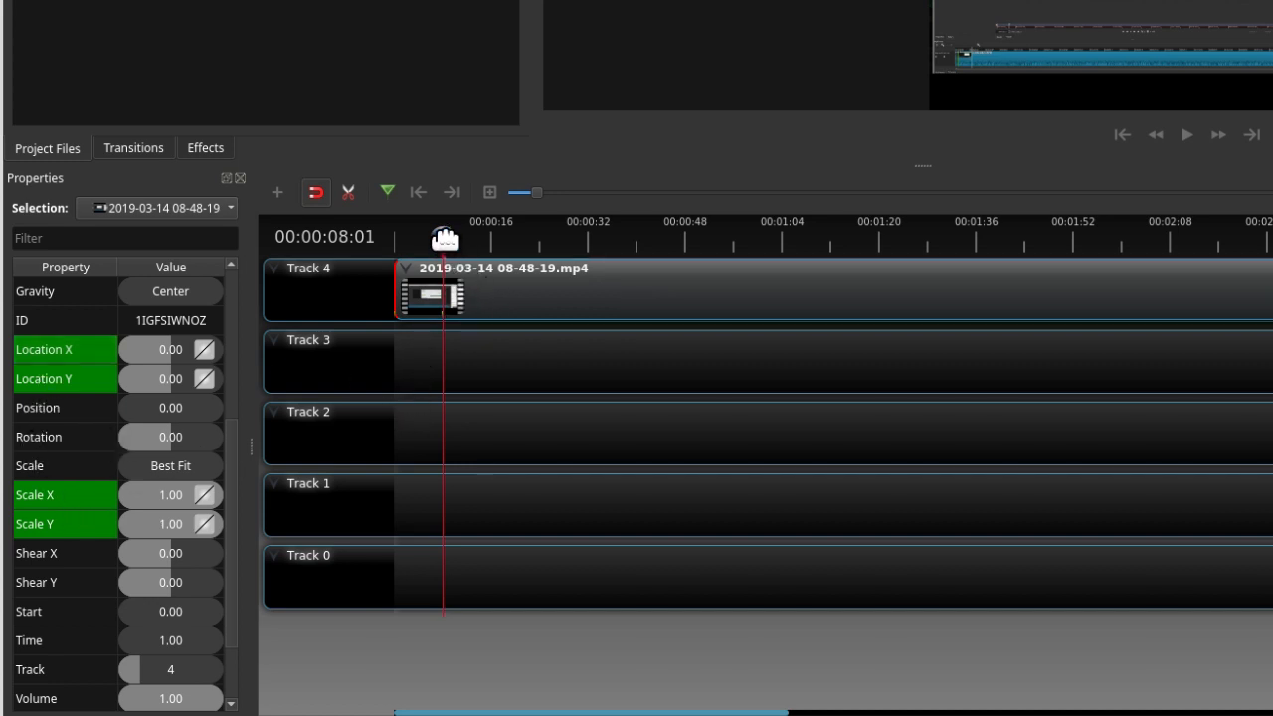
- At 00:00:09:15, set the clip's Scale X and Scale Y to 3, Location X to 0.10 and Location Y to 0.34
drag(445, 239, 450, 237)
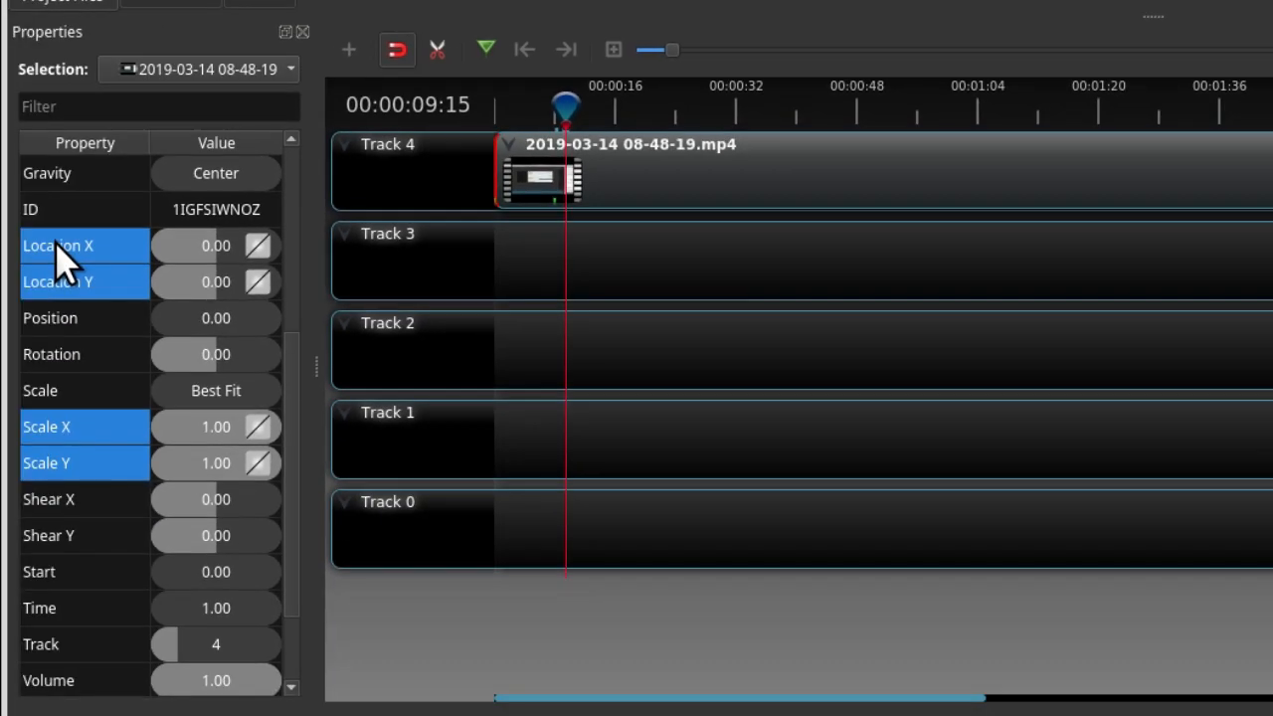
right_click(57, 245)
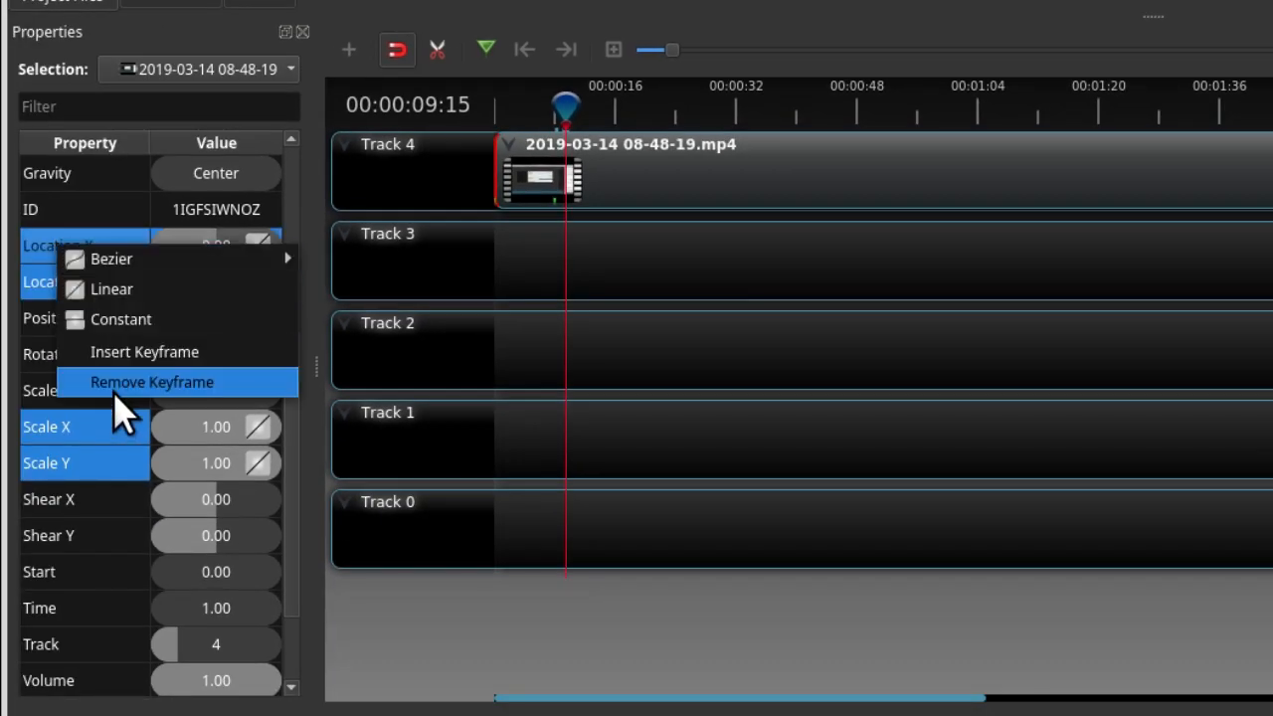
click(706, 260)
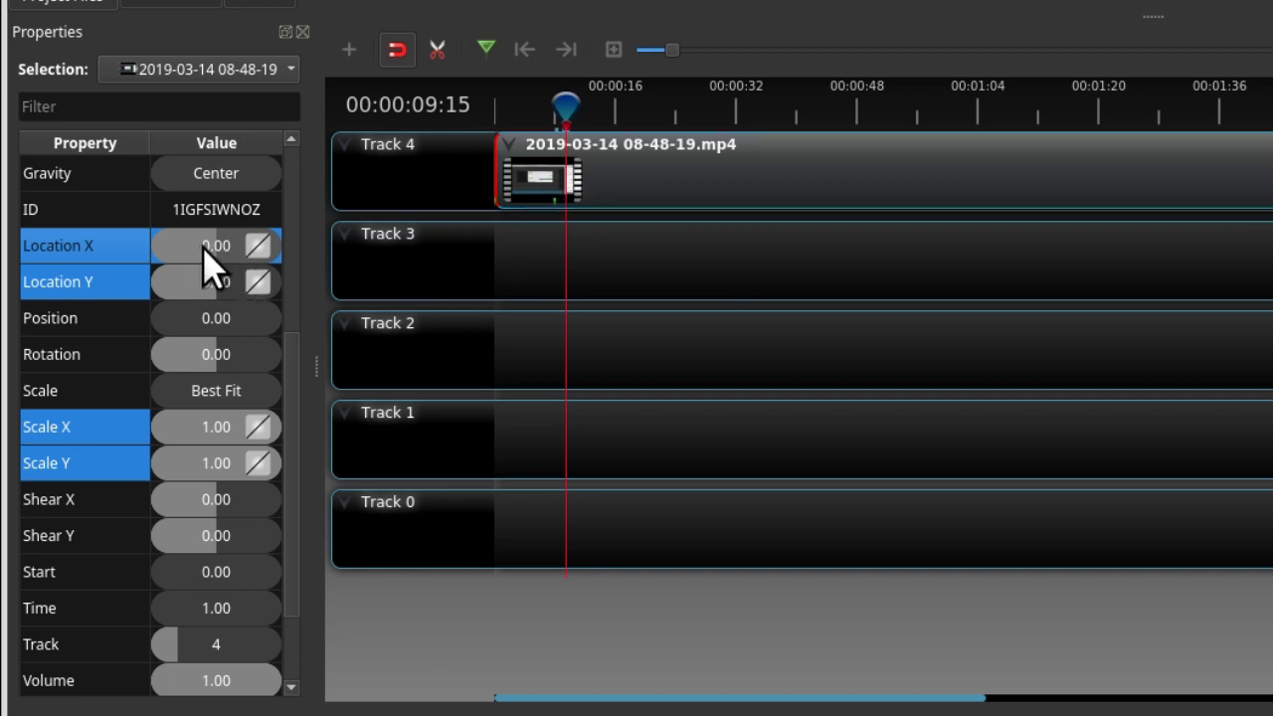
double_click(189, 430)
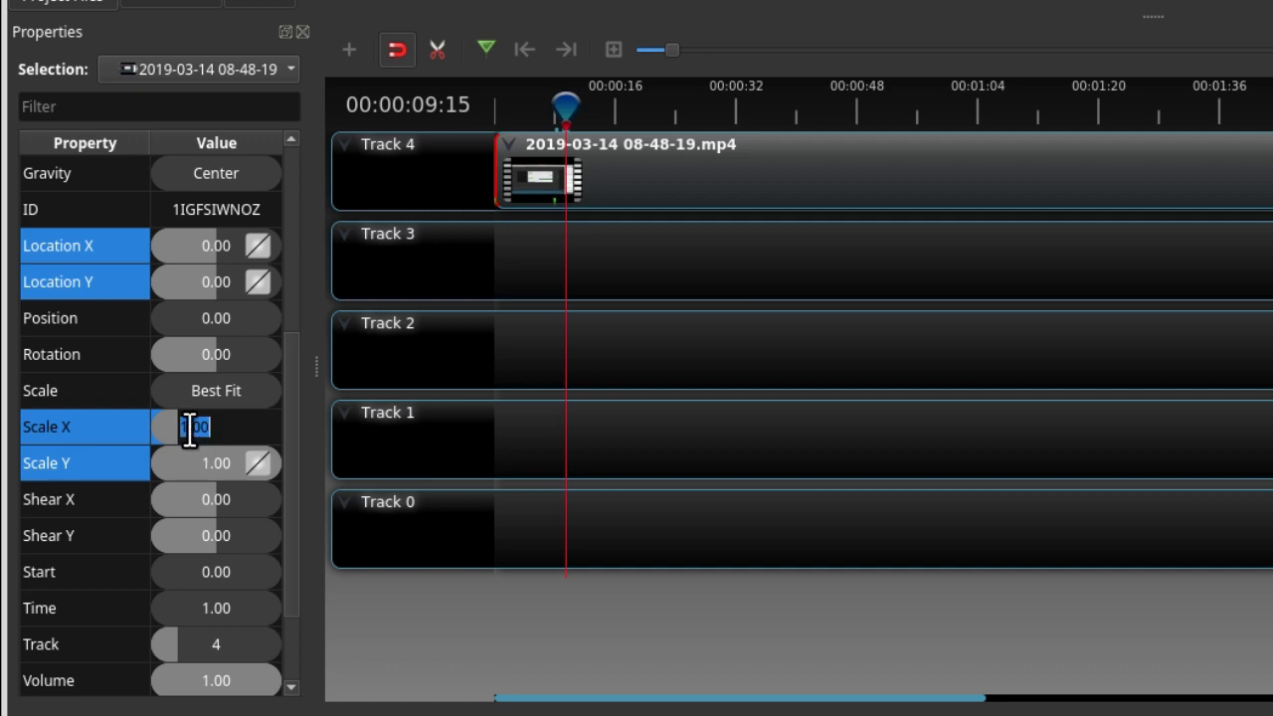
text(3)
click(197, 470)
double_click(197, 466)
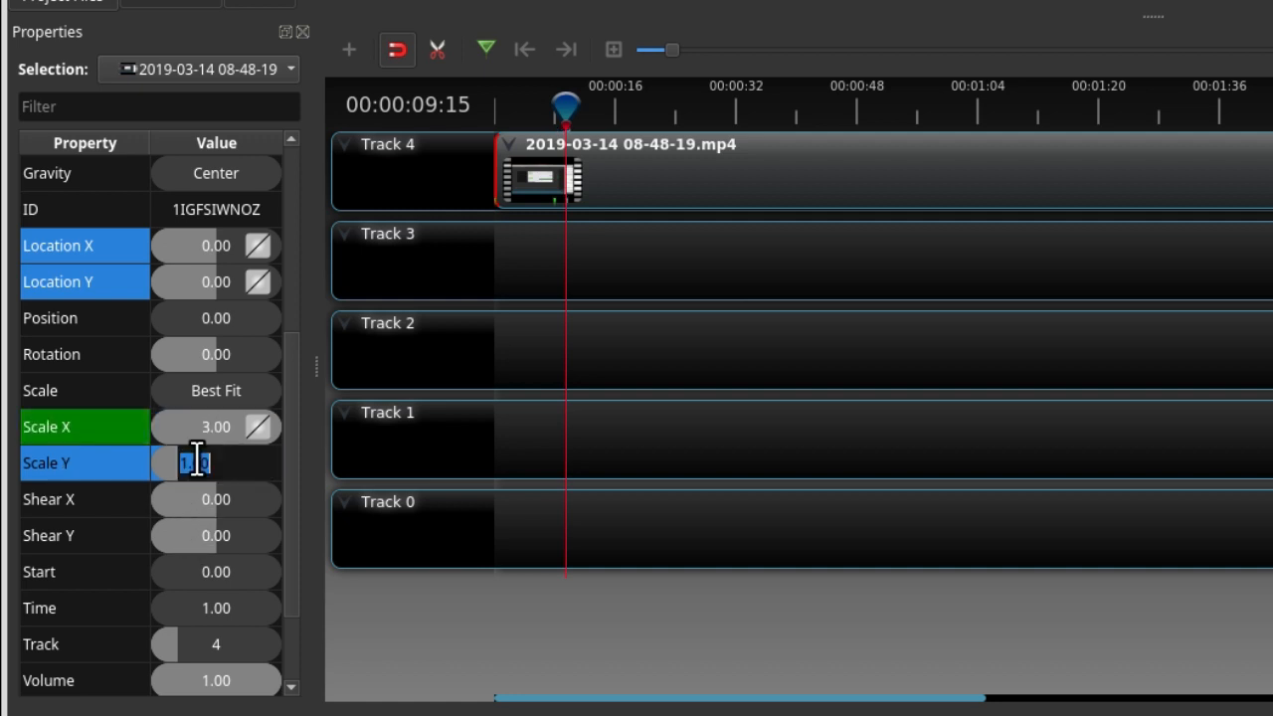
text(3)
key(Return)
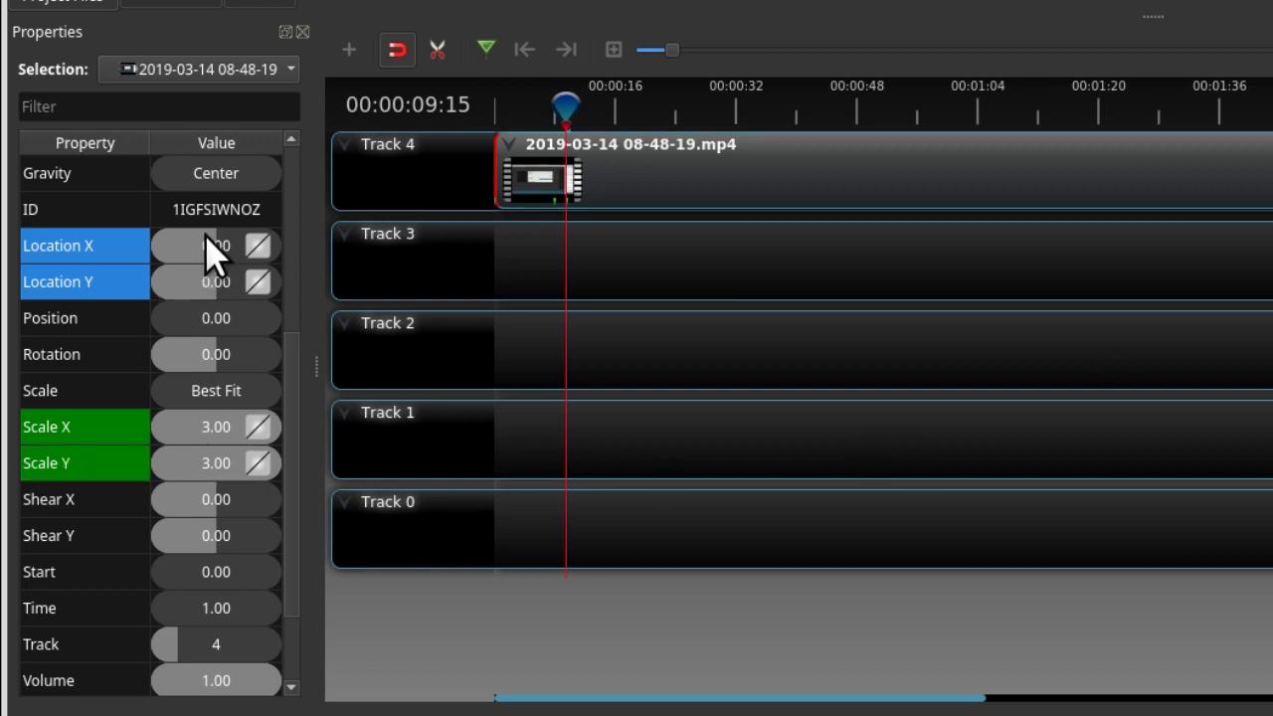
drag(207, 239, 223, 241)
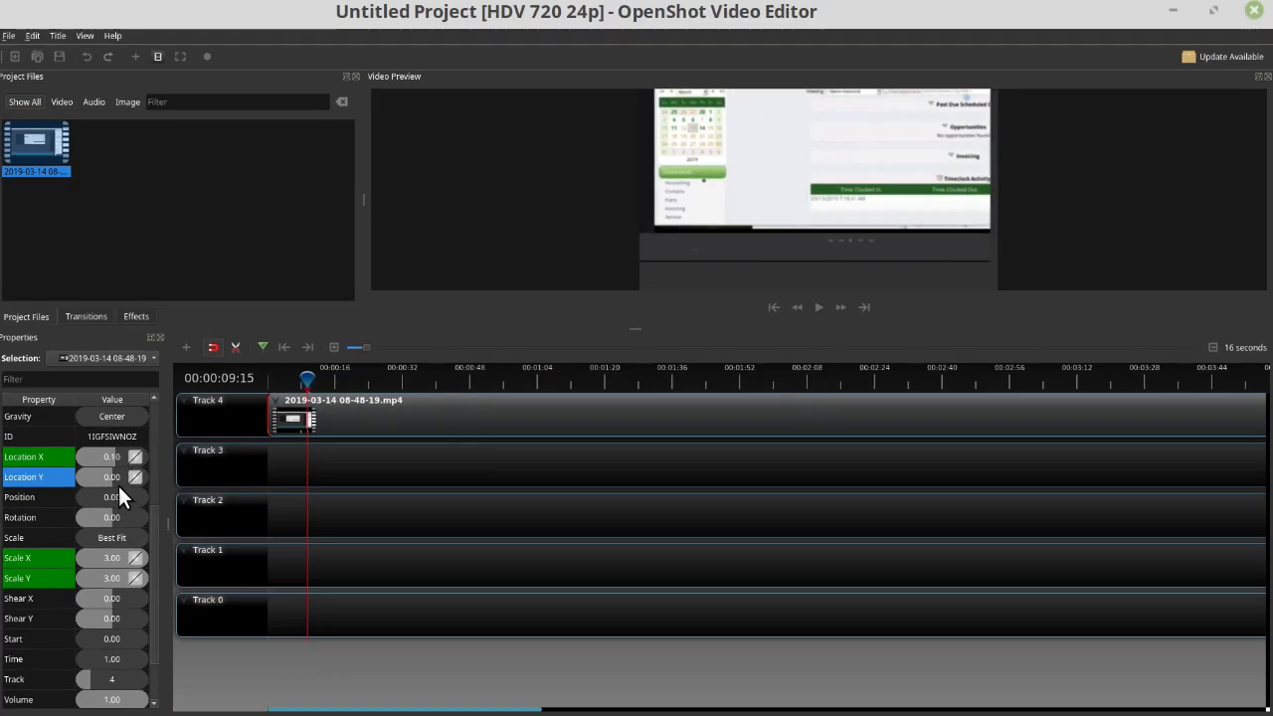
mouse_move(118, 485)
mouse_down()
mouse_move(113, 474)
mouse_move(135, 477)
mouse_move(123, 479)
mouse_up()
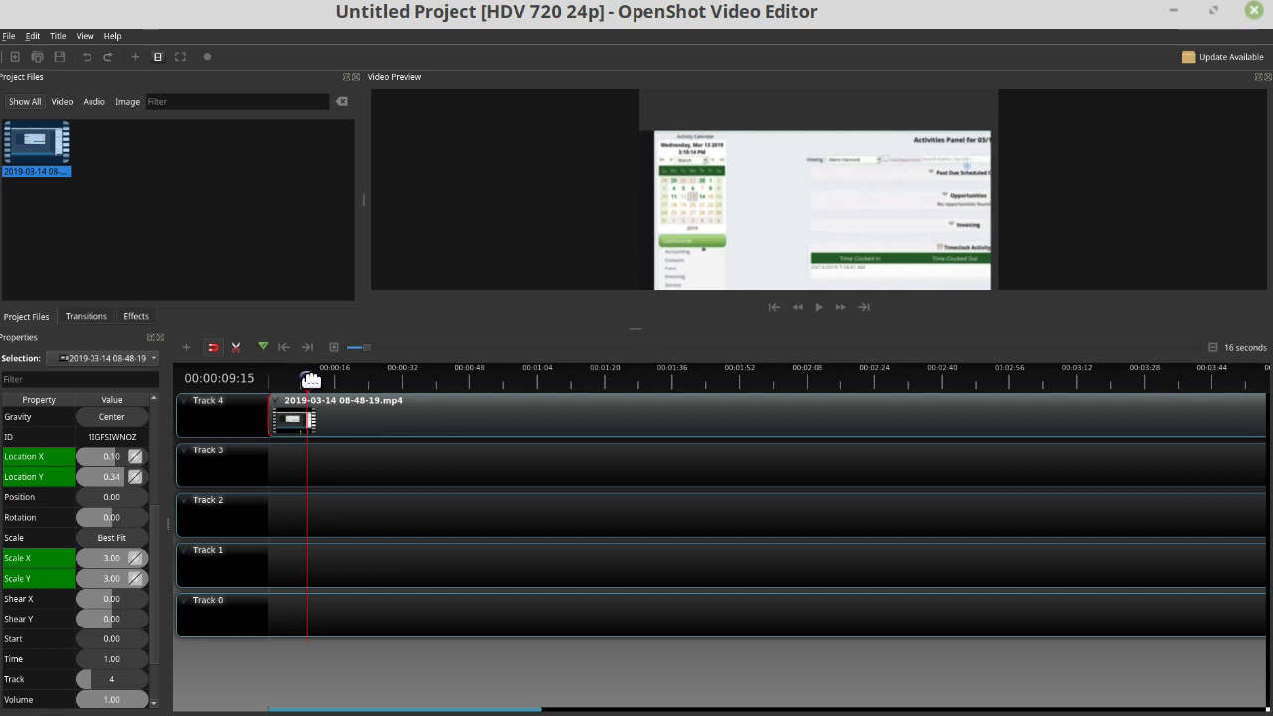
- Move the playhead to 00:00:12:05 and insert keyframes holding the clip's Location X, Location Y, Scale X and Scale Y
drag(310, 379, 318, 380)
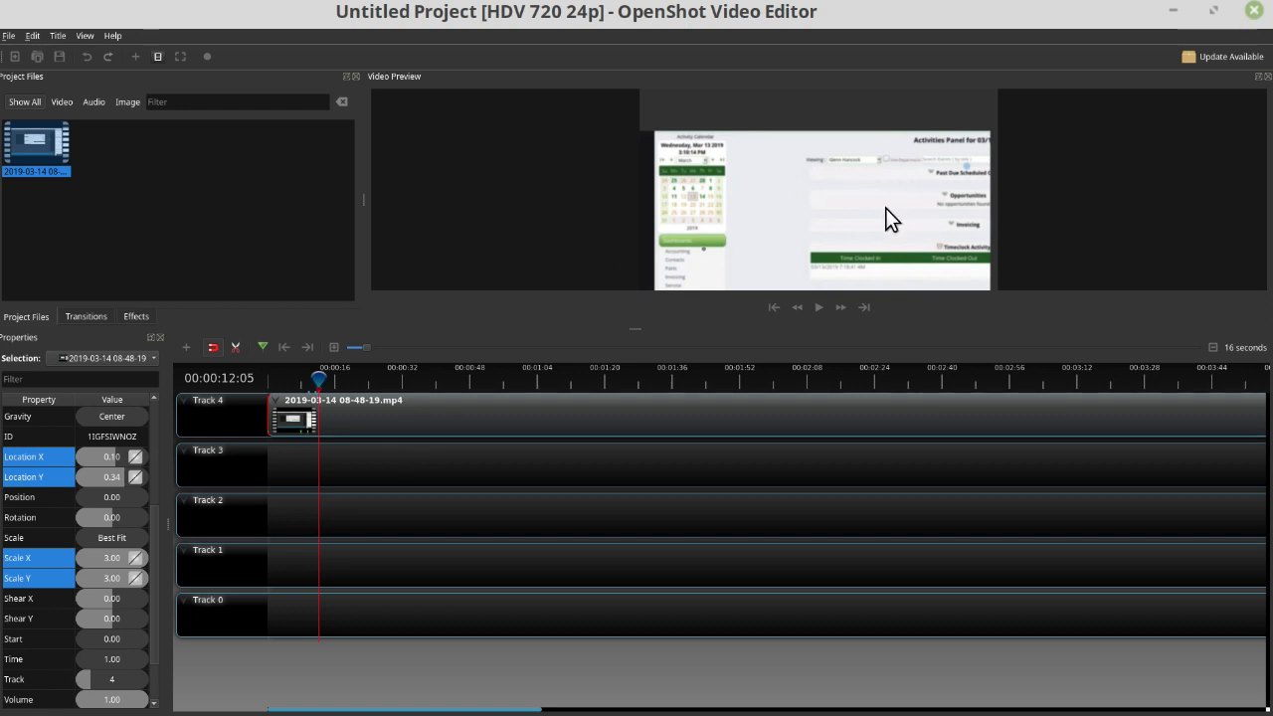
right_click(28, 456)
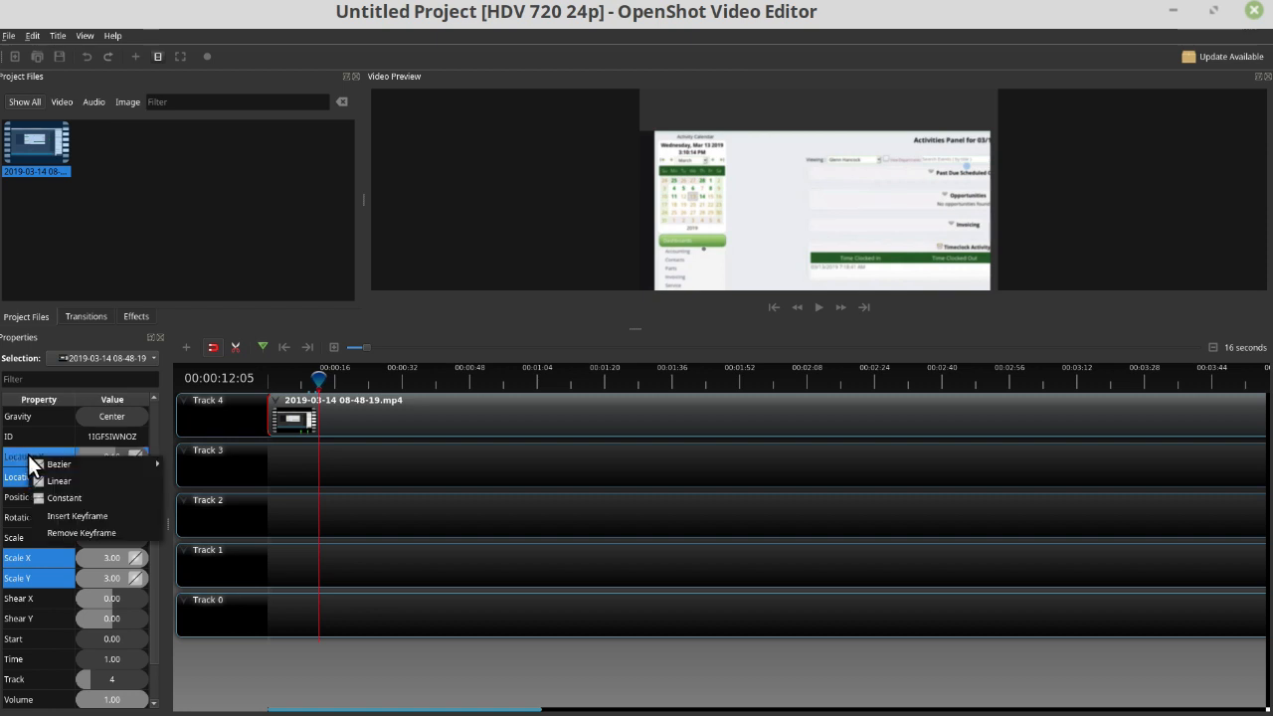
click(64, 518)
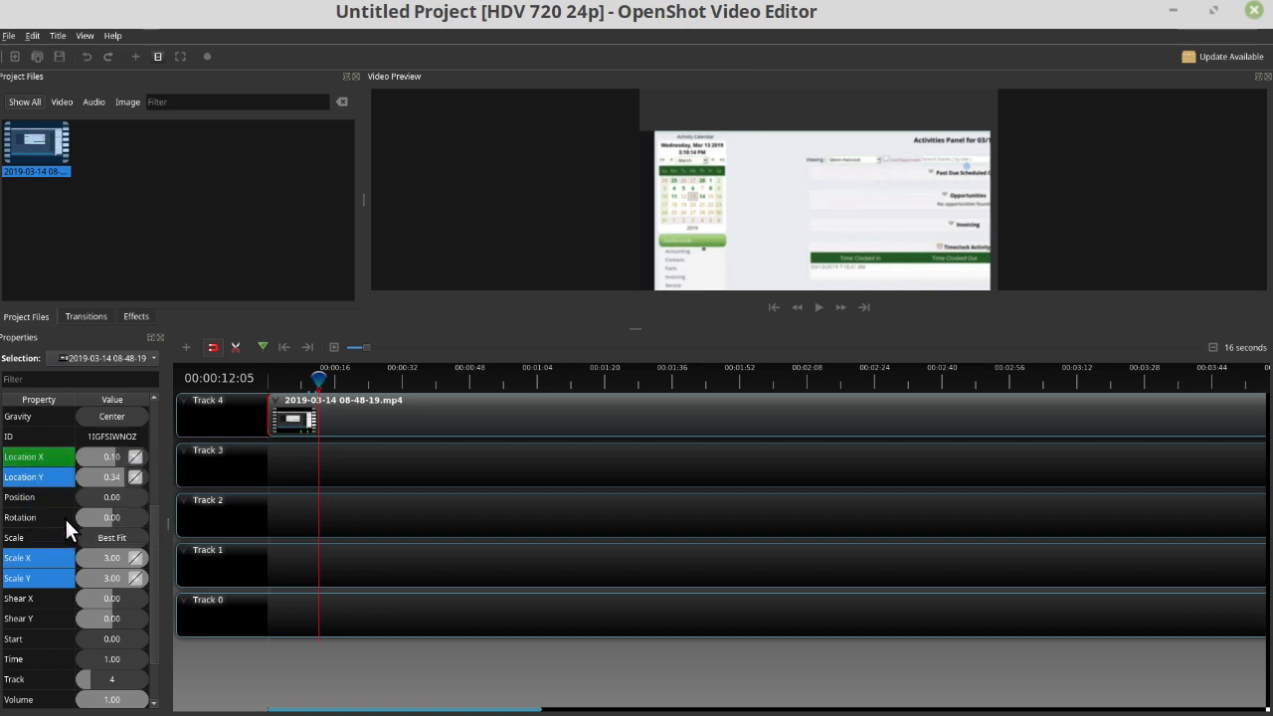
right_click(22, 481)
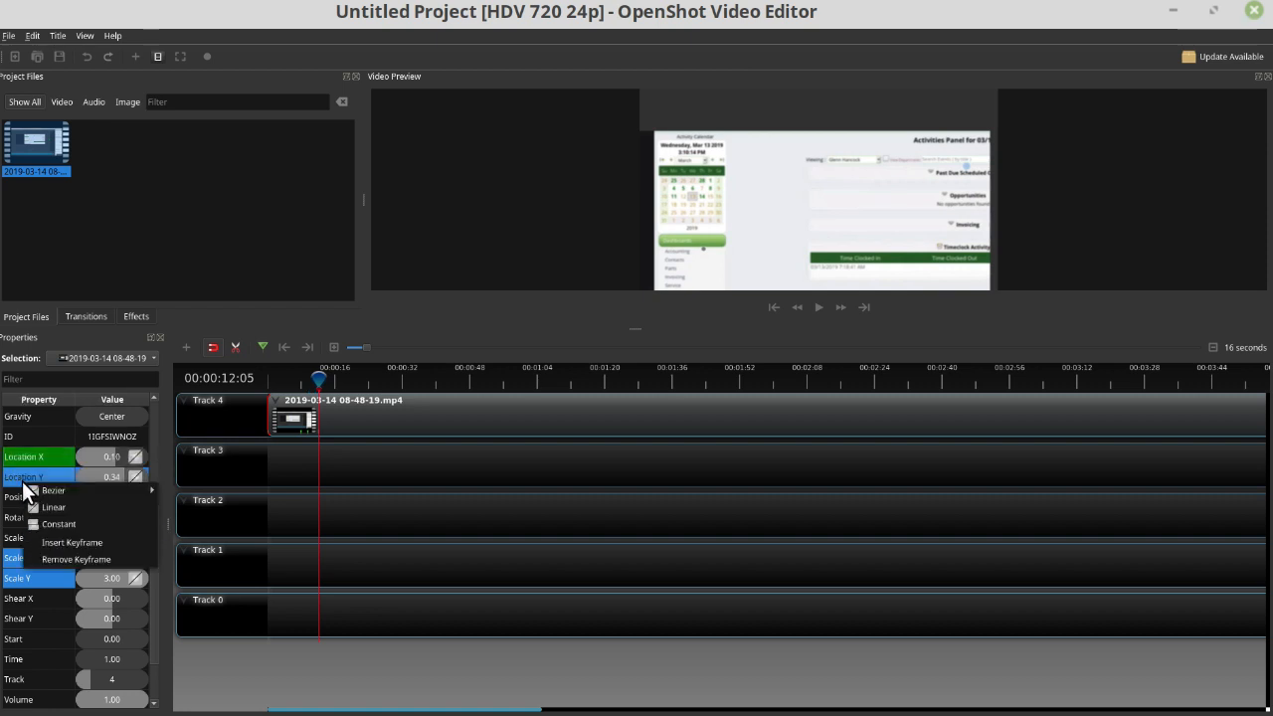
click(63, 545)
right_click(39, 555)
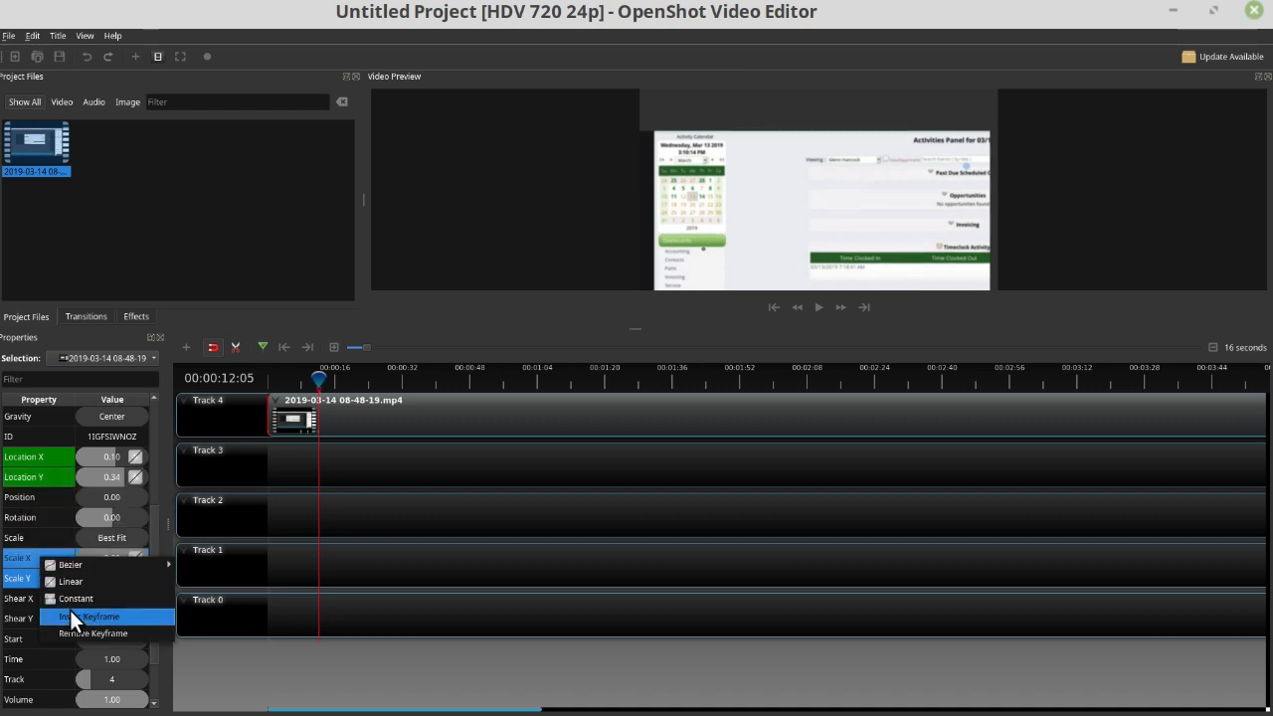
click(72, 617)
right_click(26, 580)
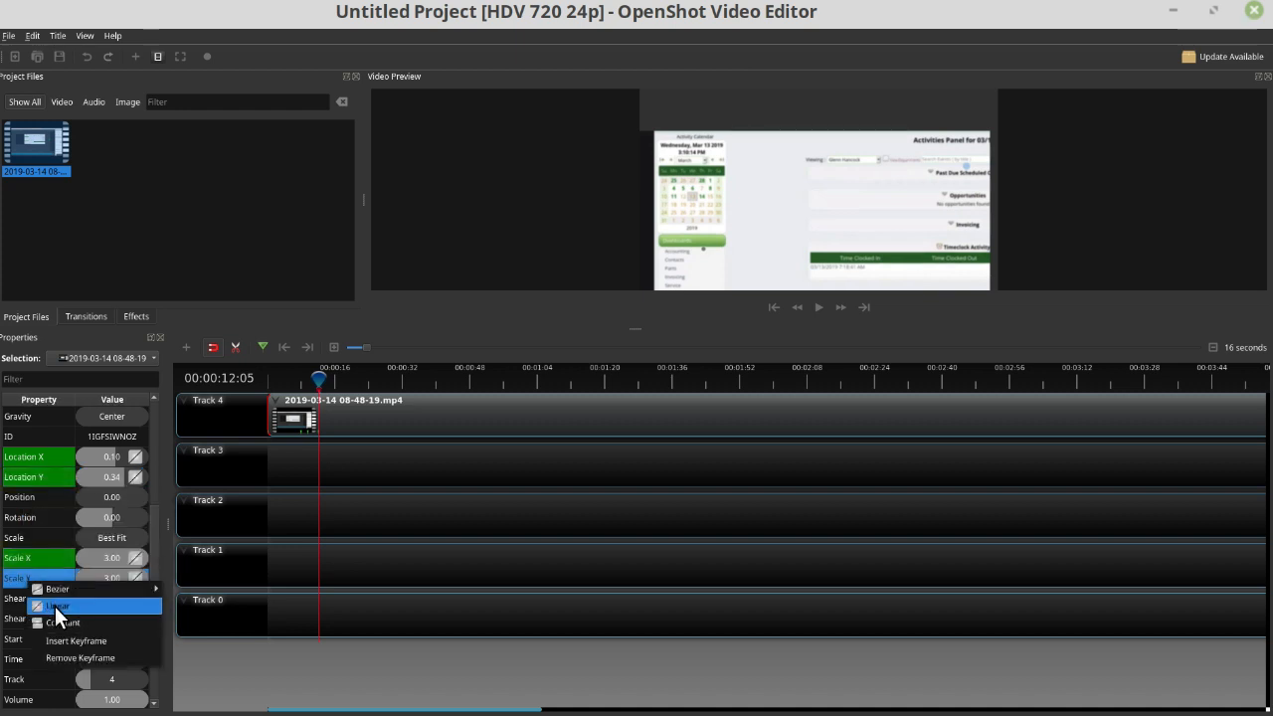
click(68, 638)
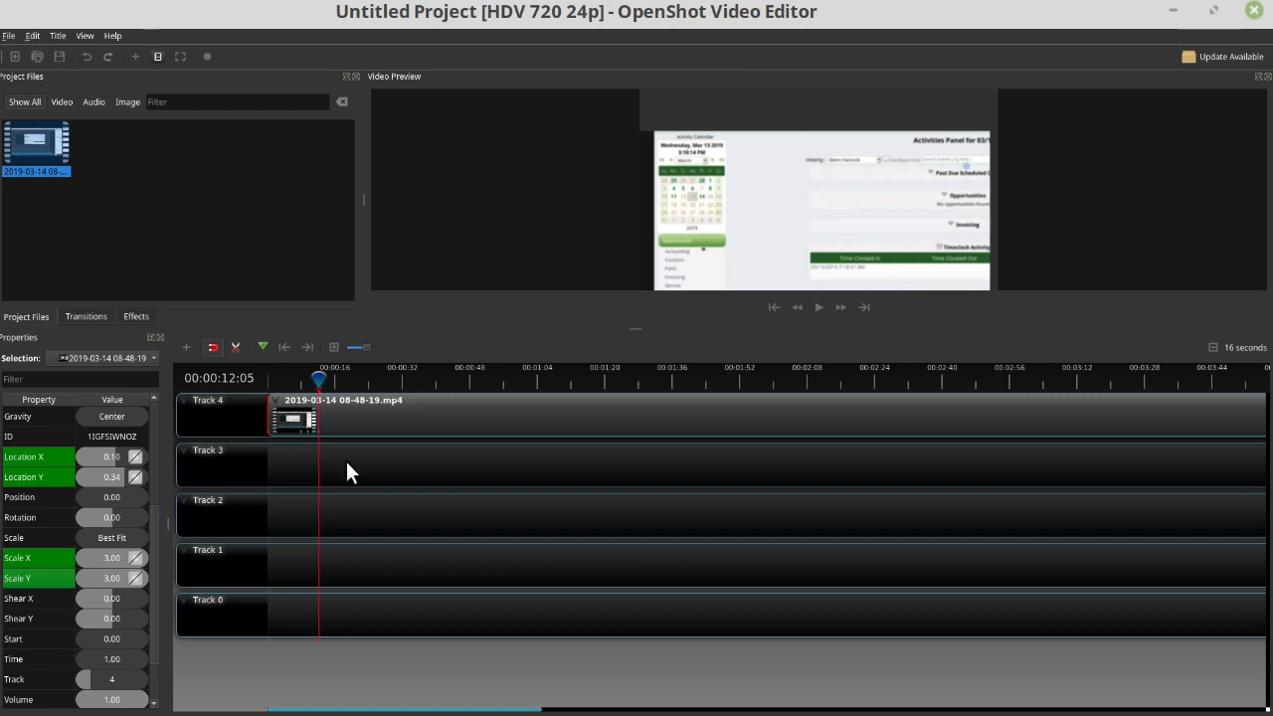
- Move the playhead to 00:00:13:19 and insert keyframes there for the clip's Location X, Location Y, Scale X and Scale Y
click(325, 380)
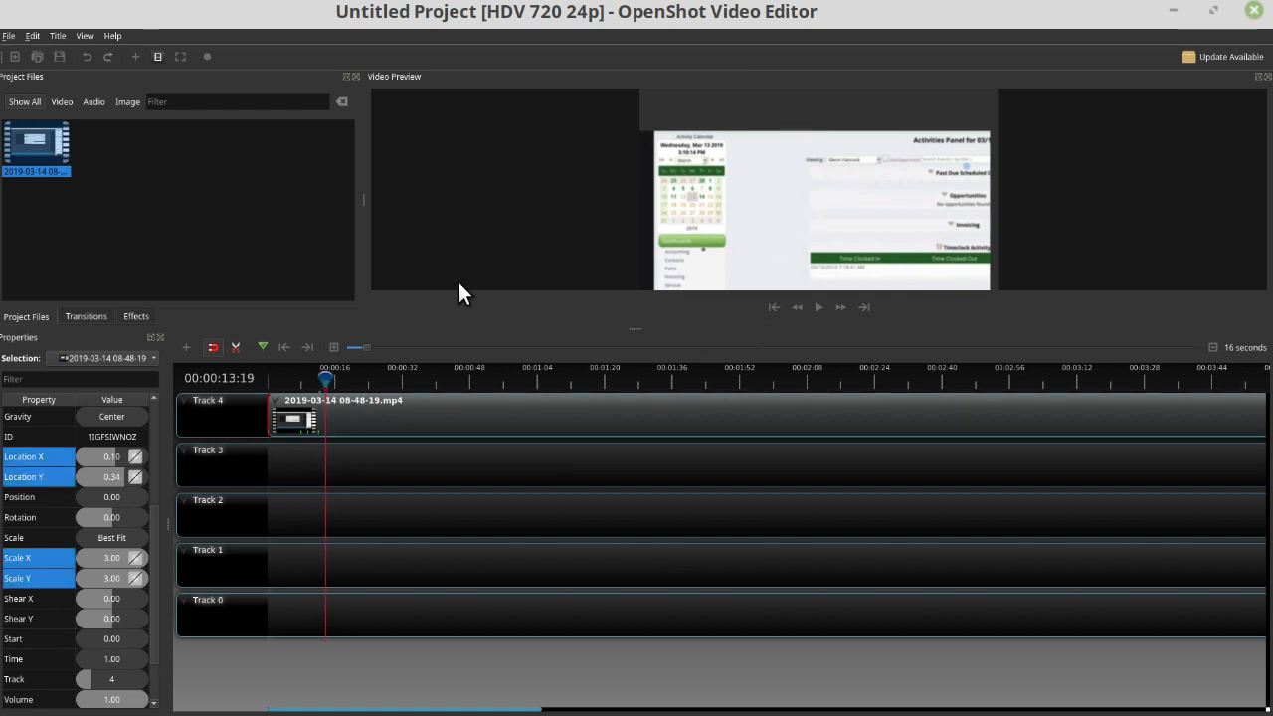
right_click(33, 452)
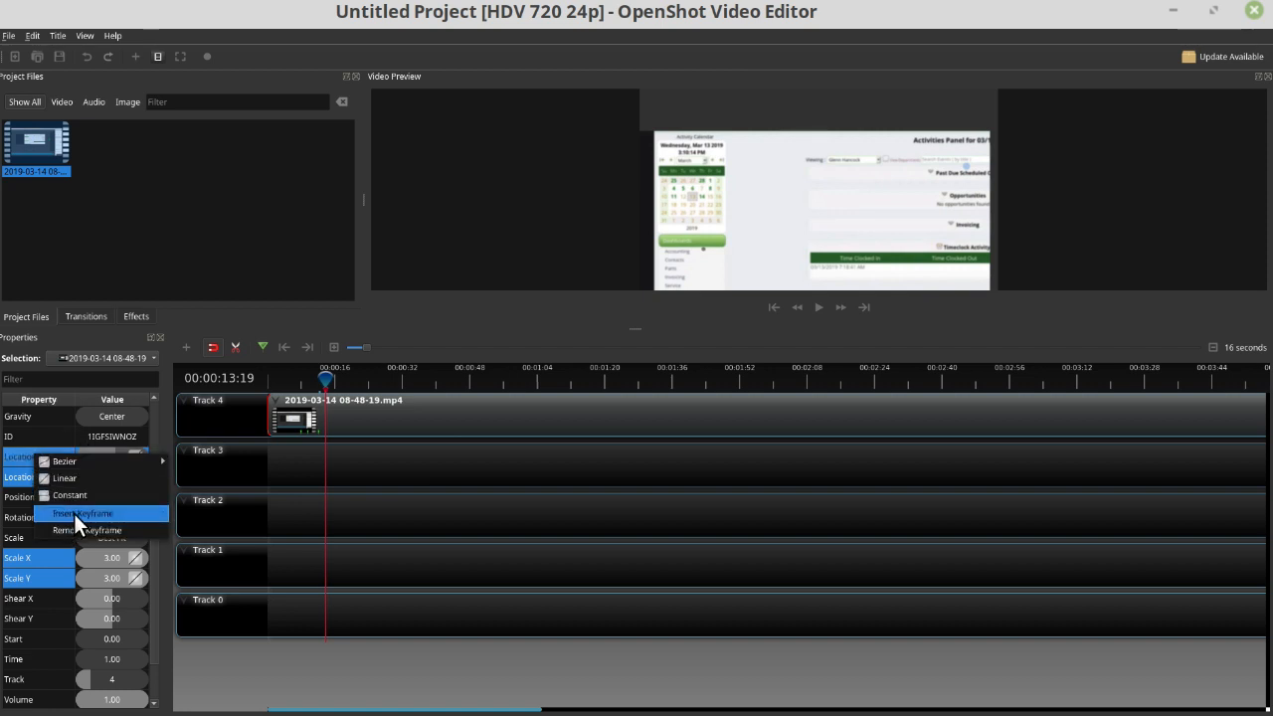
click(74, 513)
right_click(27, 470)
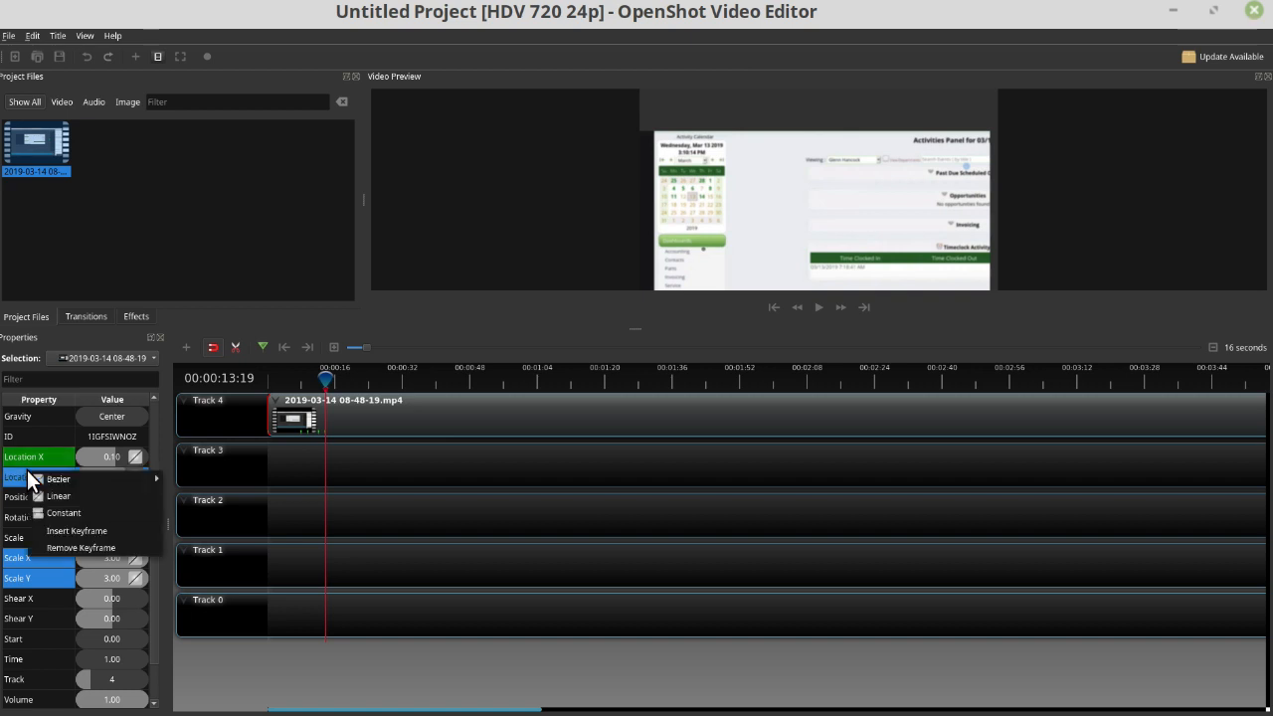
click(63, 531)
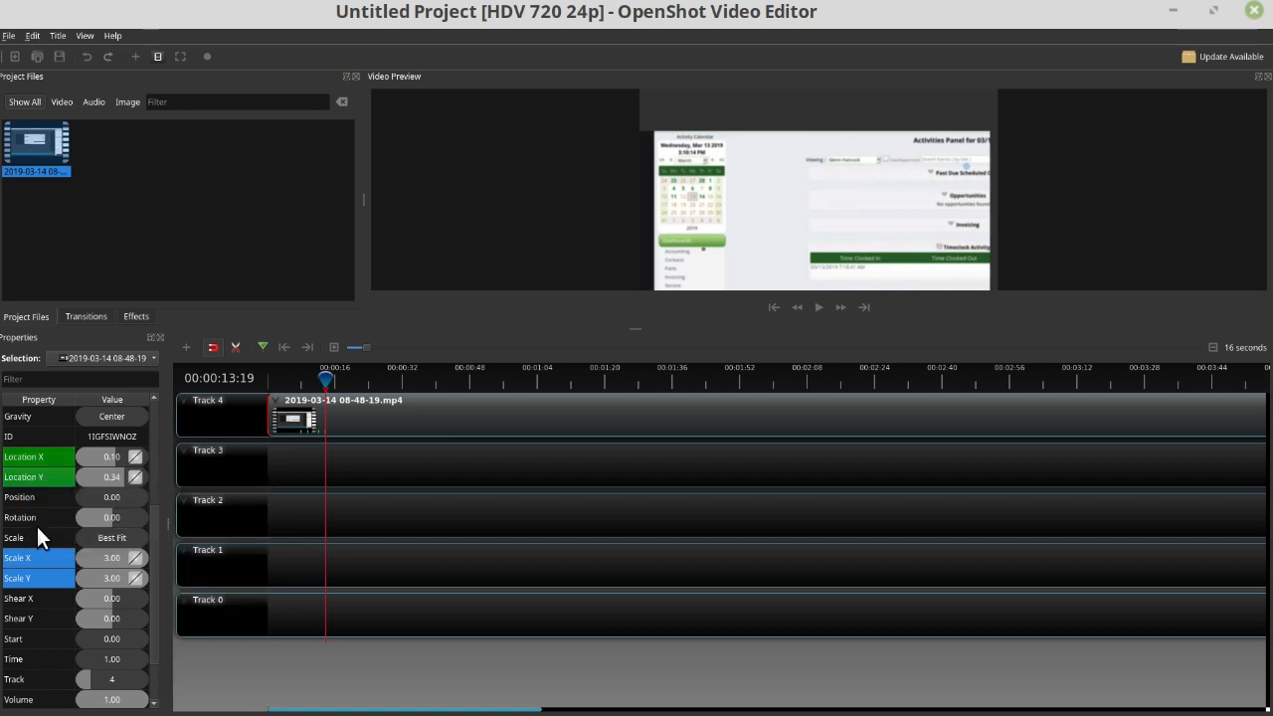
right_click(27, 575)
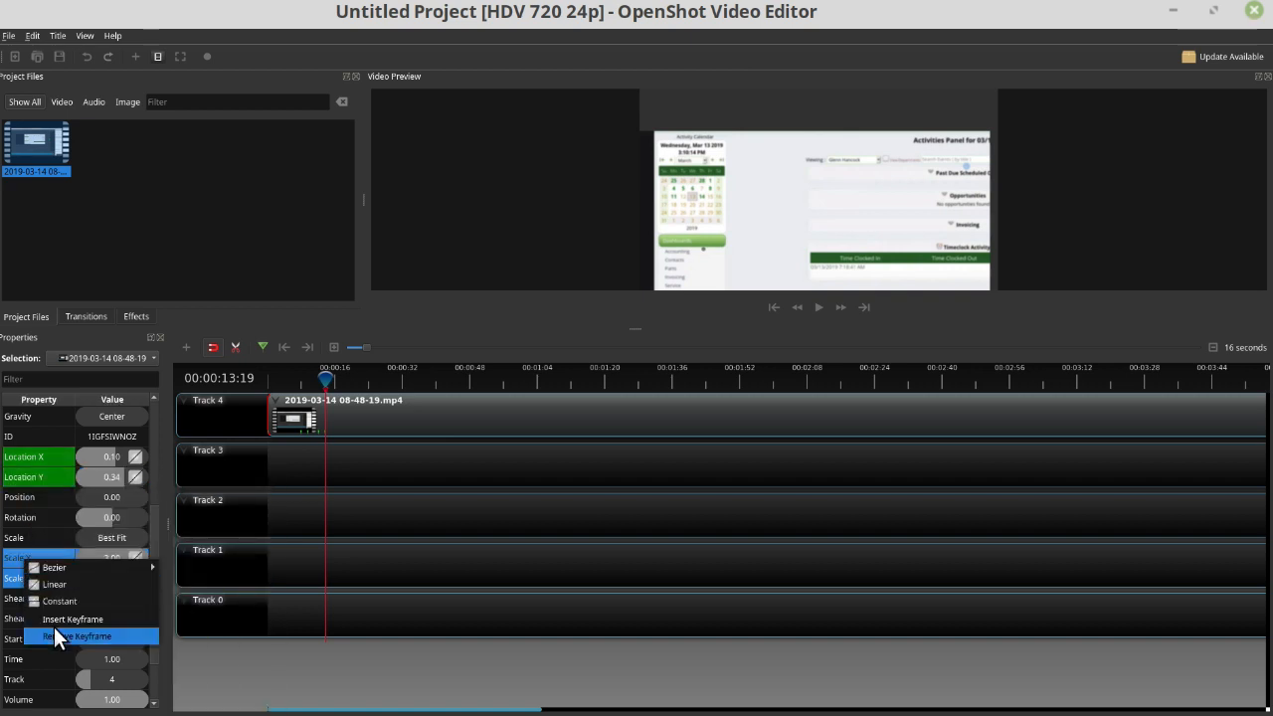
click(53, 627)
right_click(23, 587)
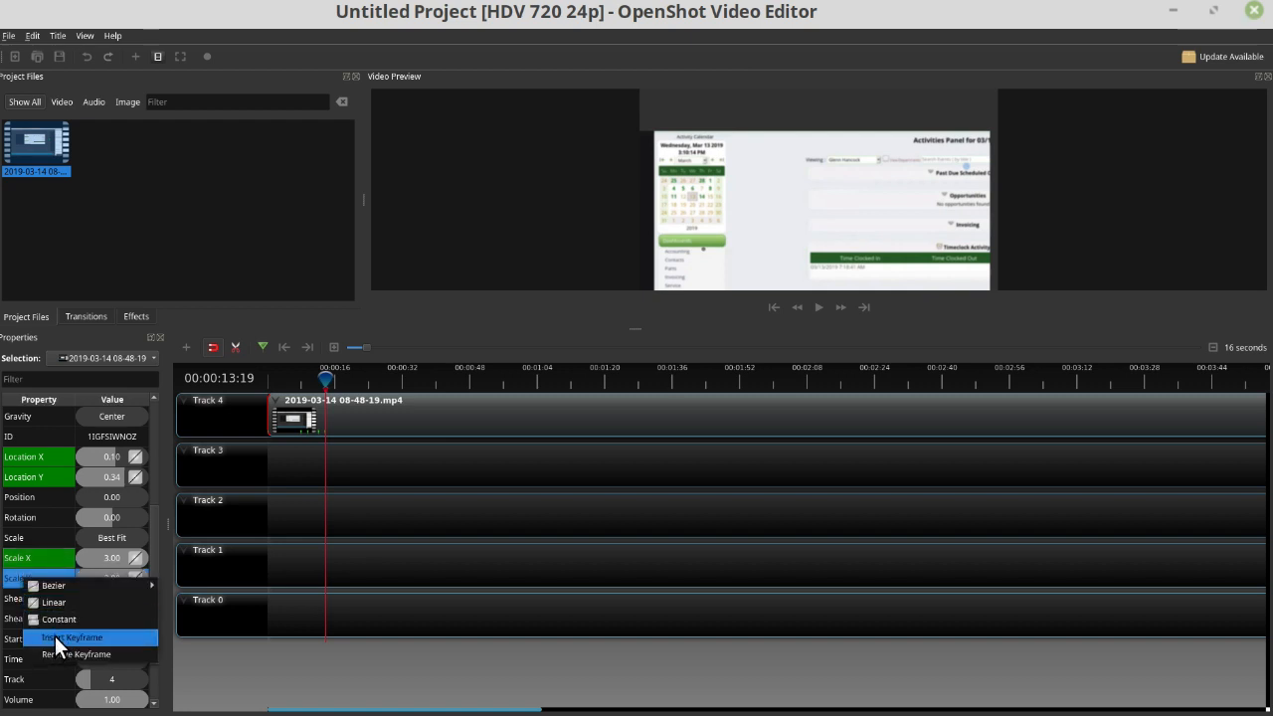
click(55, 637)
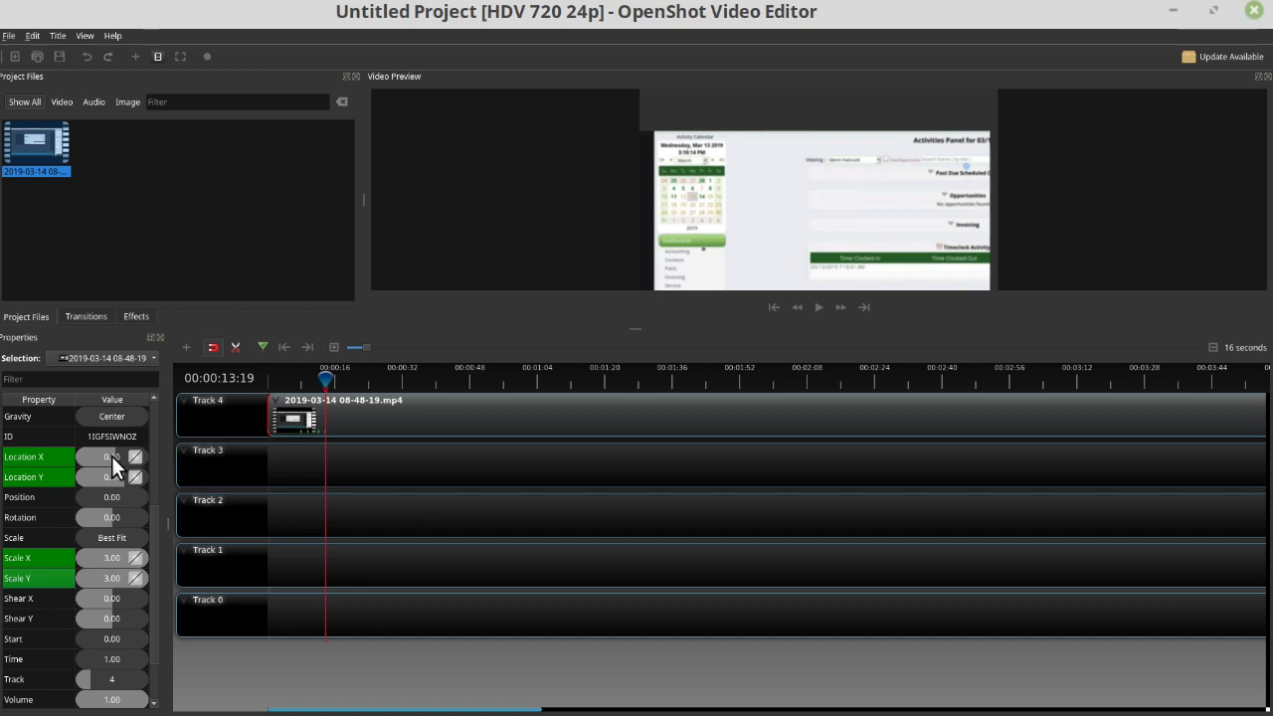
- At 00:00:13:19, set the clip's Location X to -0.16 and both Scale X and Scale Y to 2
drag(112, 455, 105, 456)
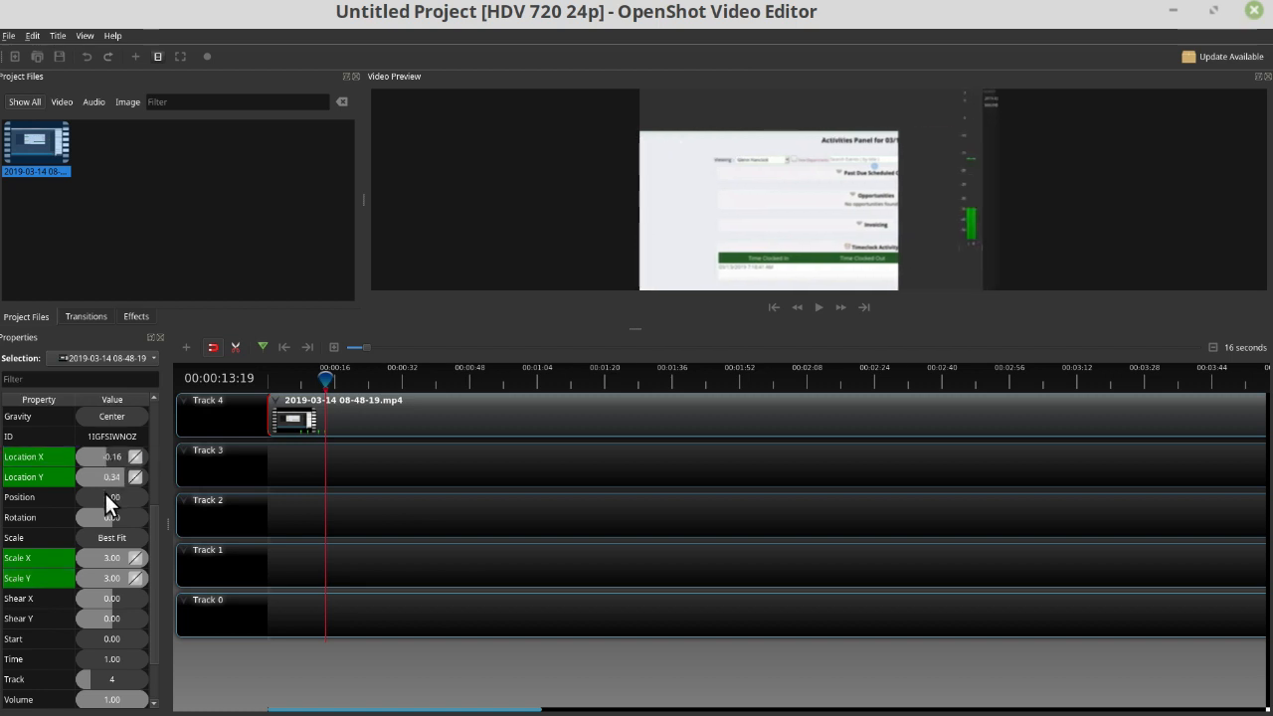
double_click(106, 558)
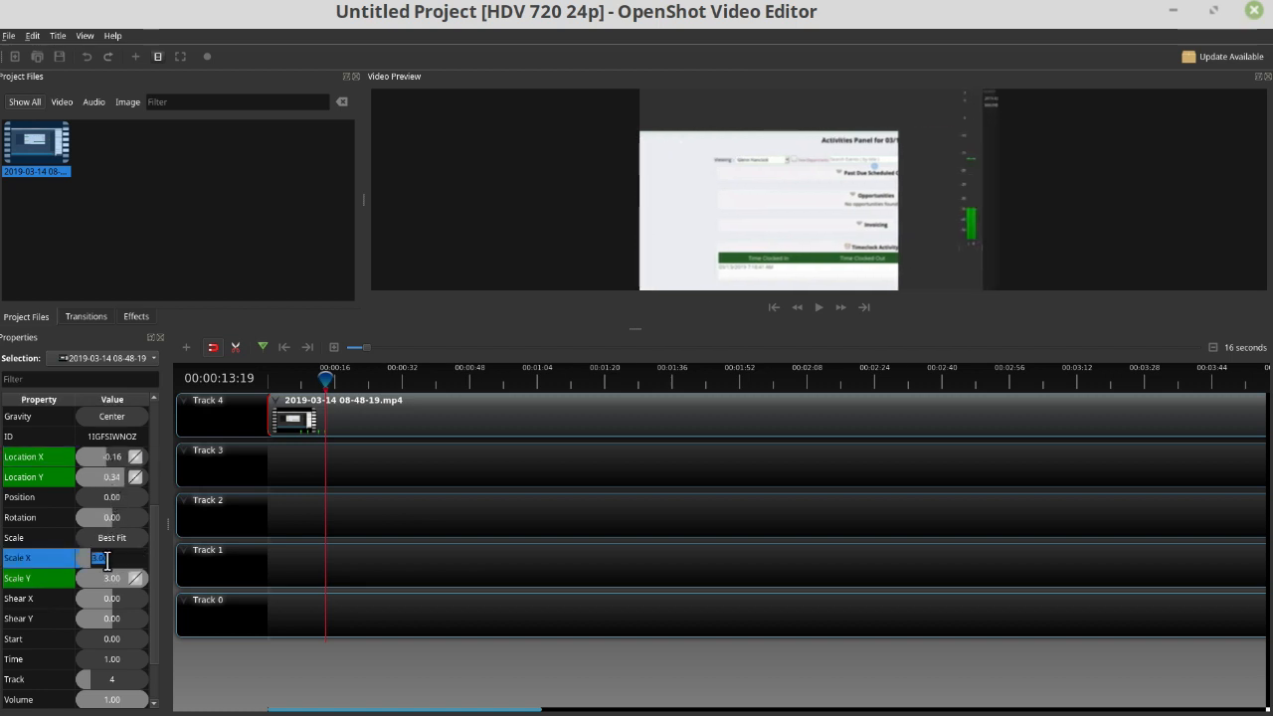
text(2)
key(Return)
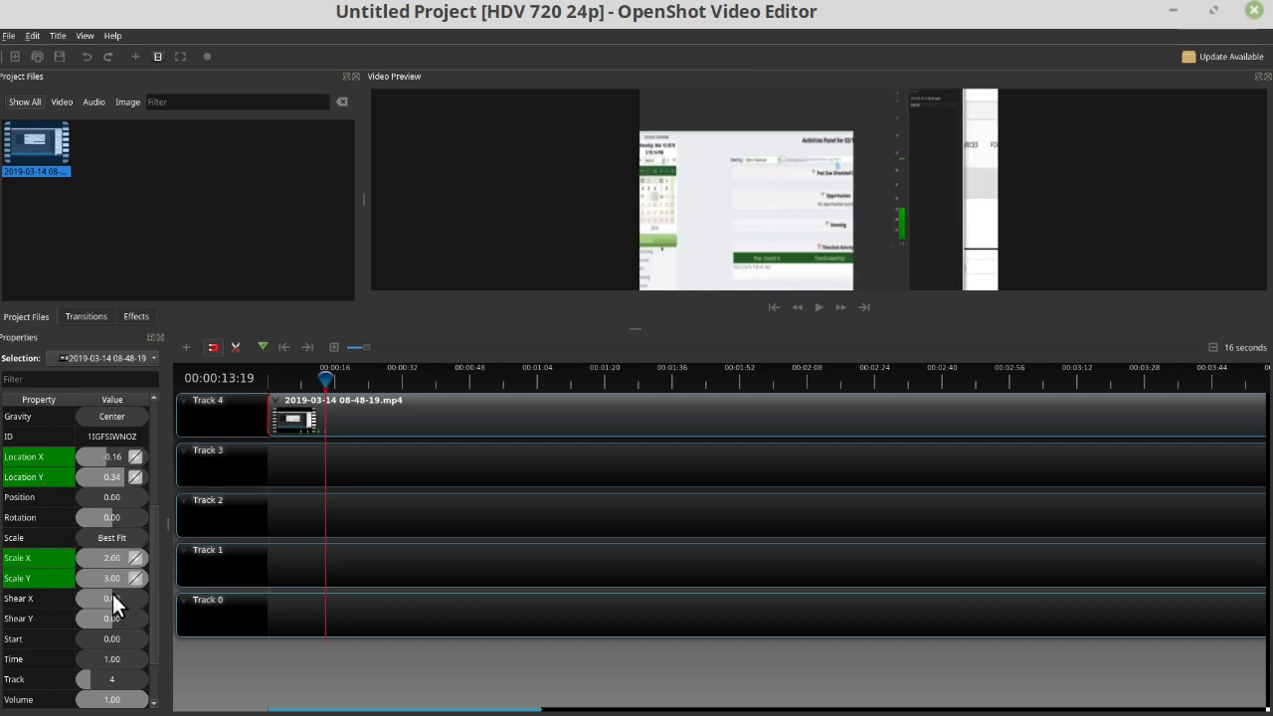
double_click(95, 576)
text(2)
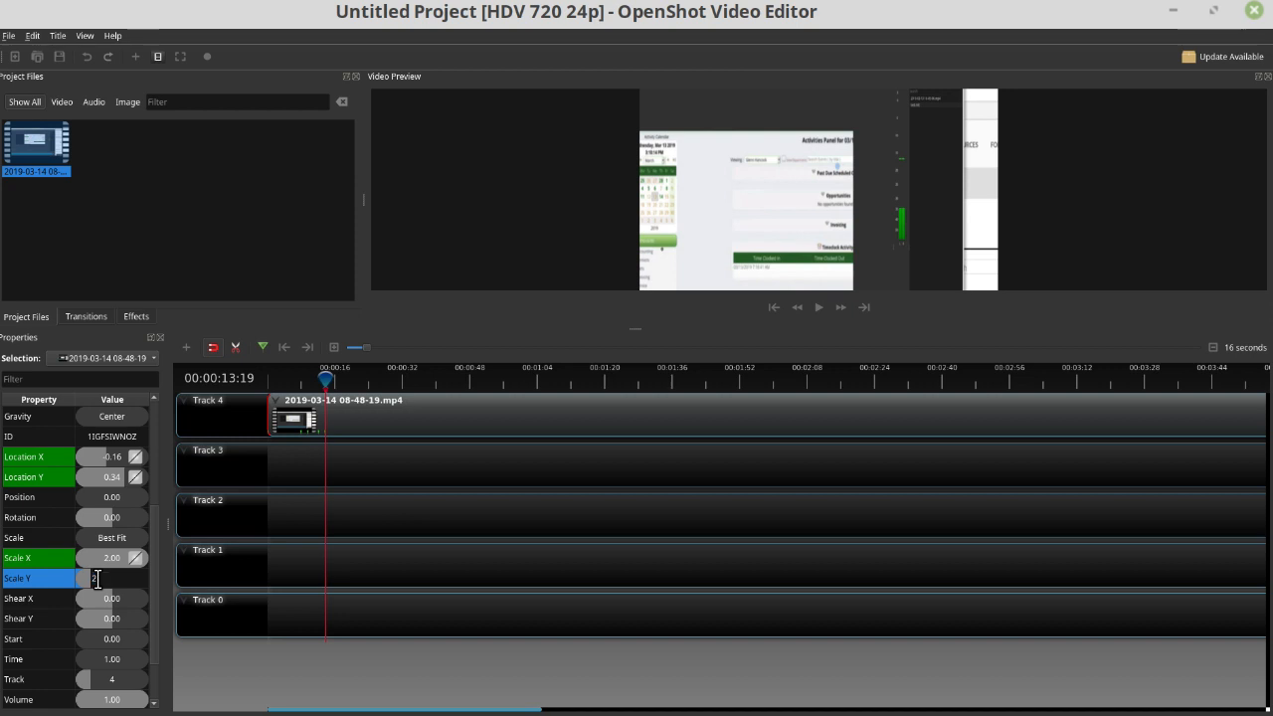
key(Return)
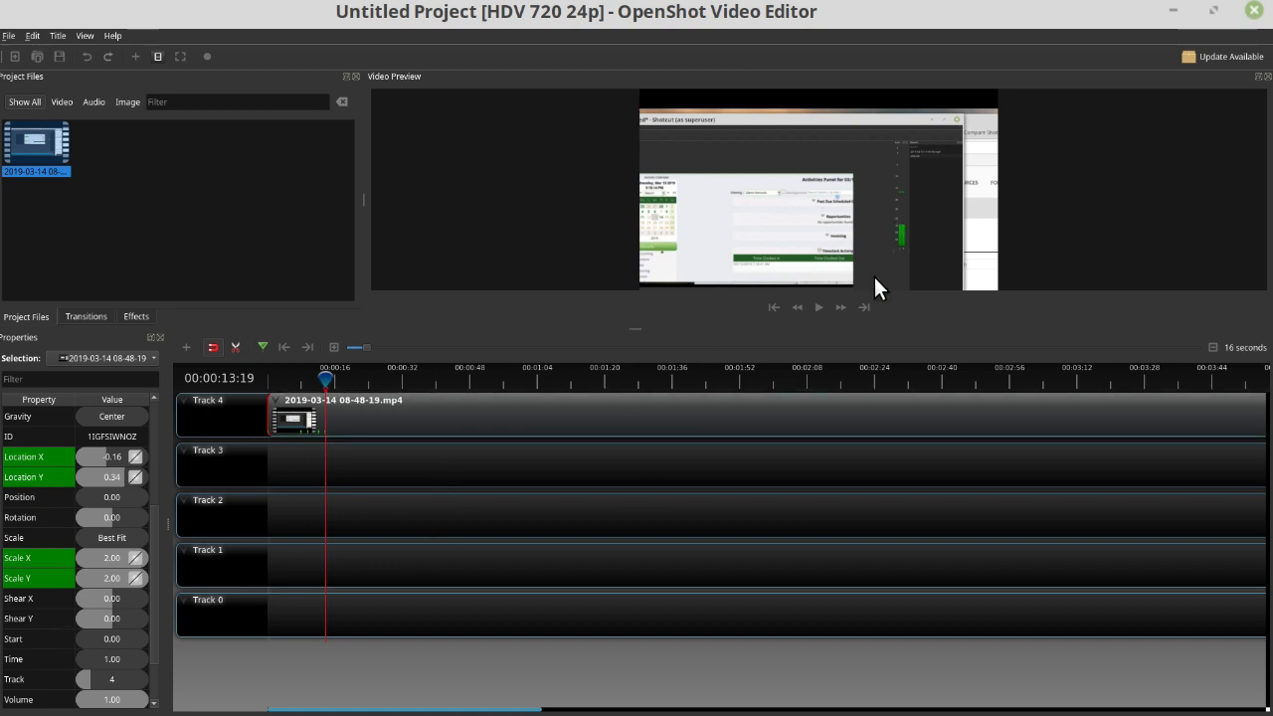
- Preview the keyframed zoom from before the first zoom keyframes, and close OpenShot without saving the project
click(297, 380)
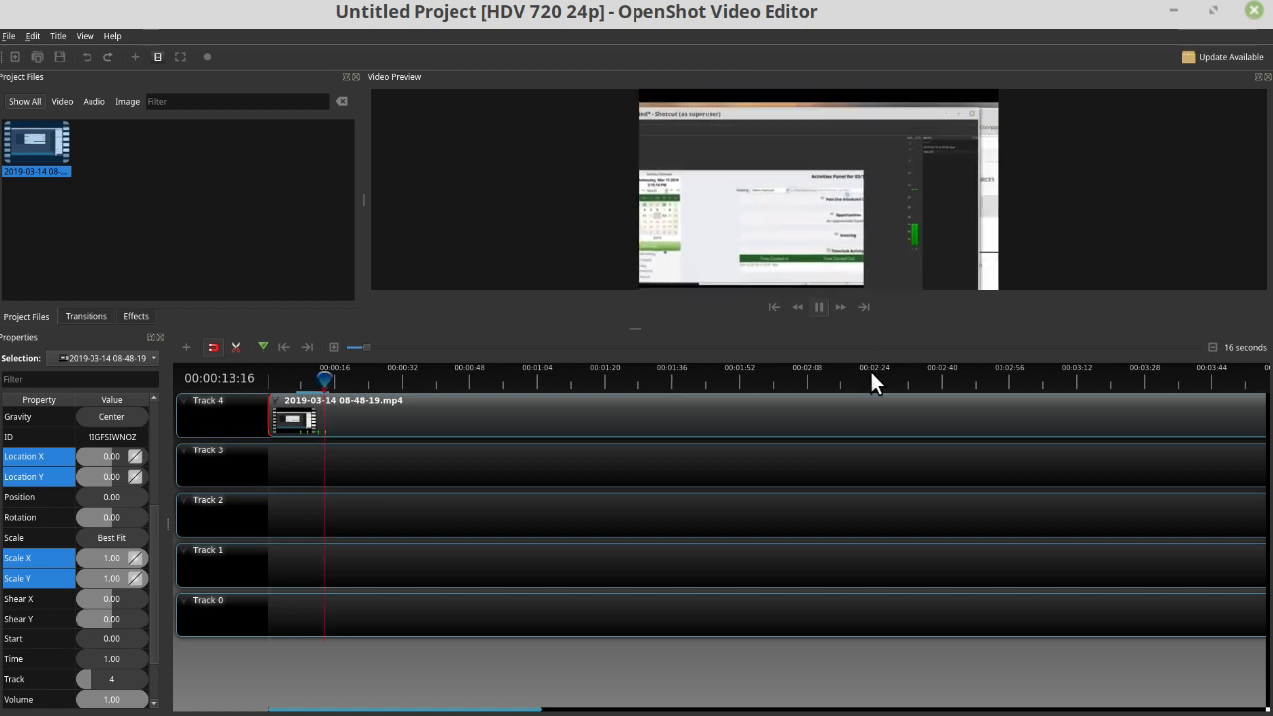
key(space)
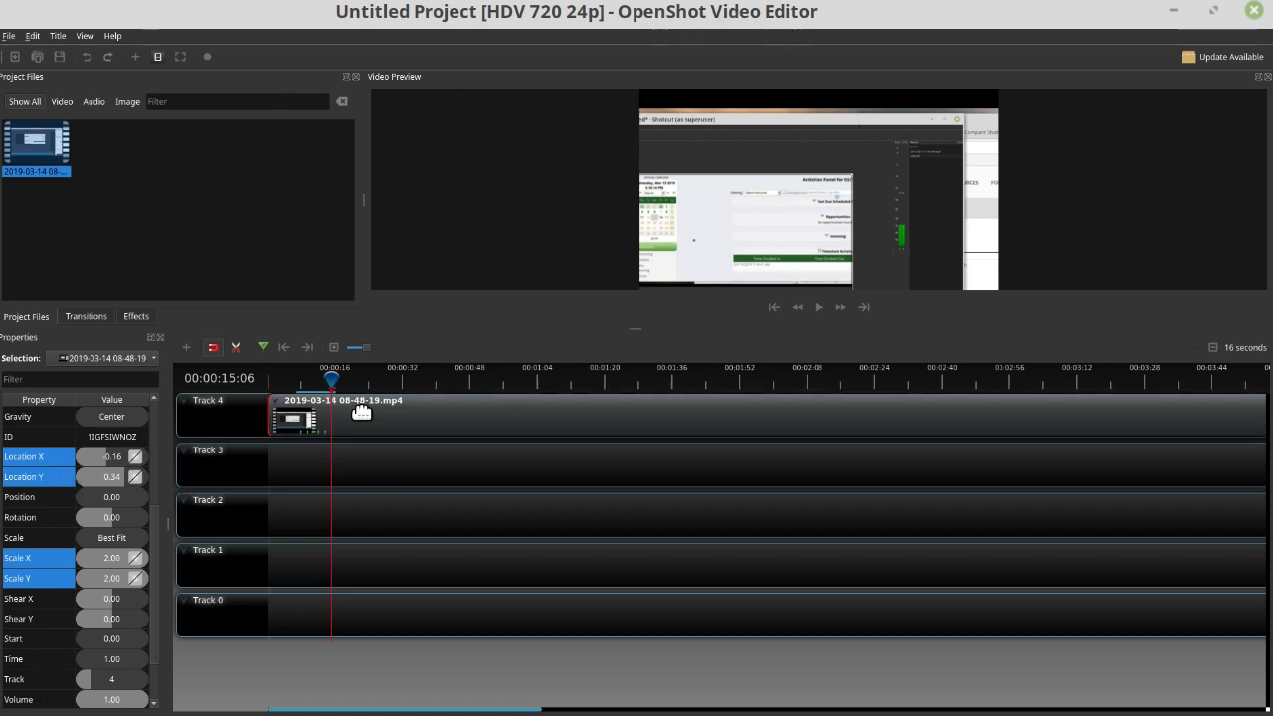
click(1254, 11)
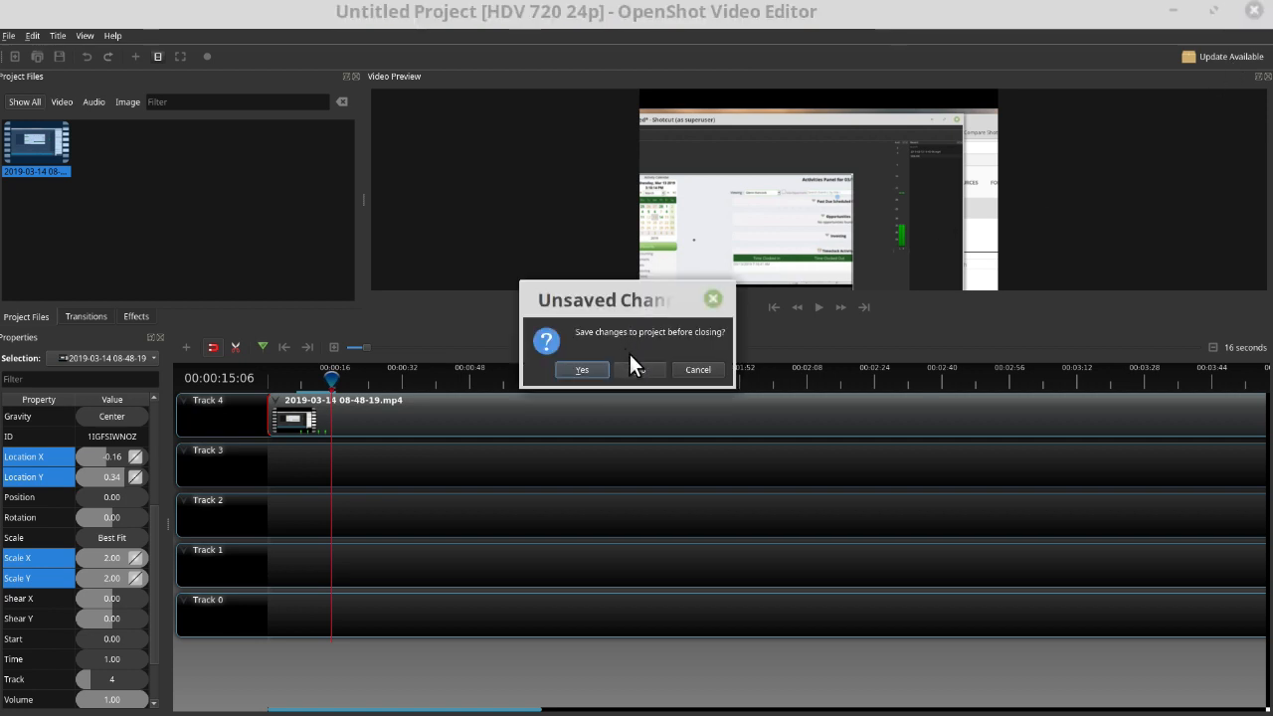
click(639, 370)
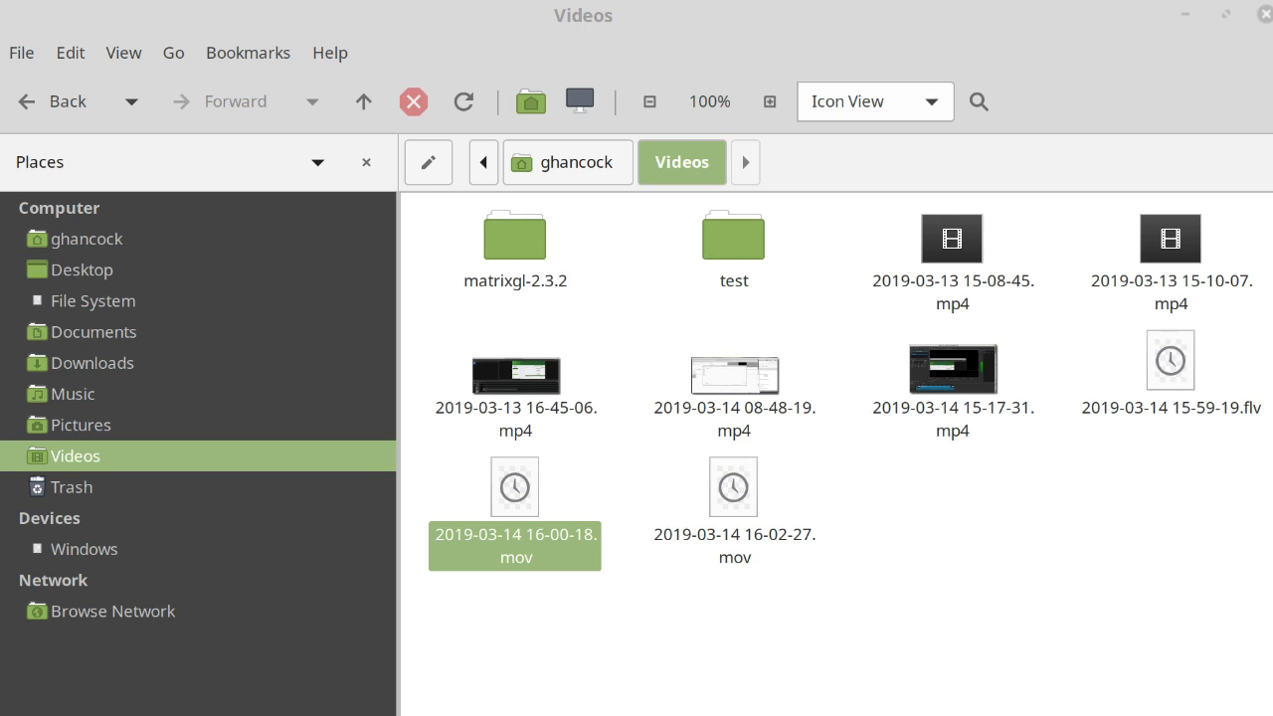
- Switch to Kdenlive, moving its window to the screen's upper-left corner and enlarging it to fill the screen
drag(1230, 543, 175, 11)
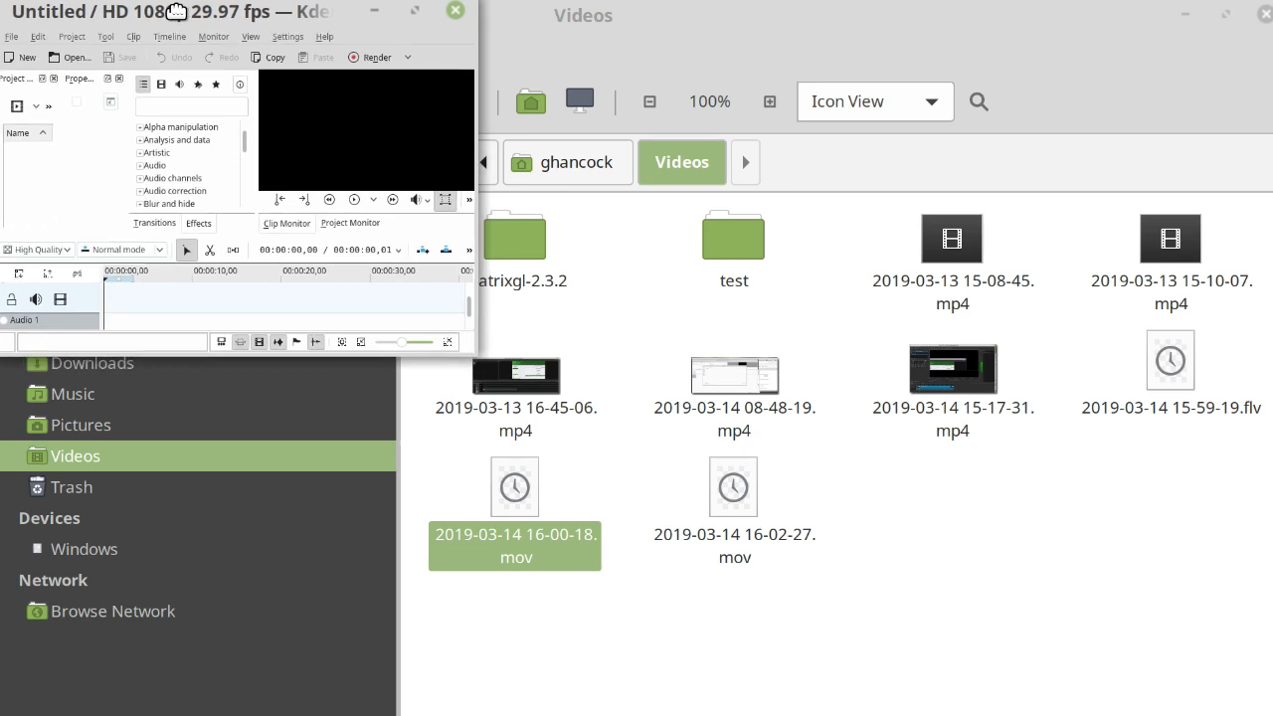
drag(461, 341, 1267, 714)
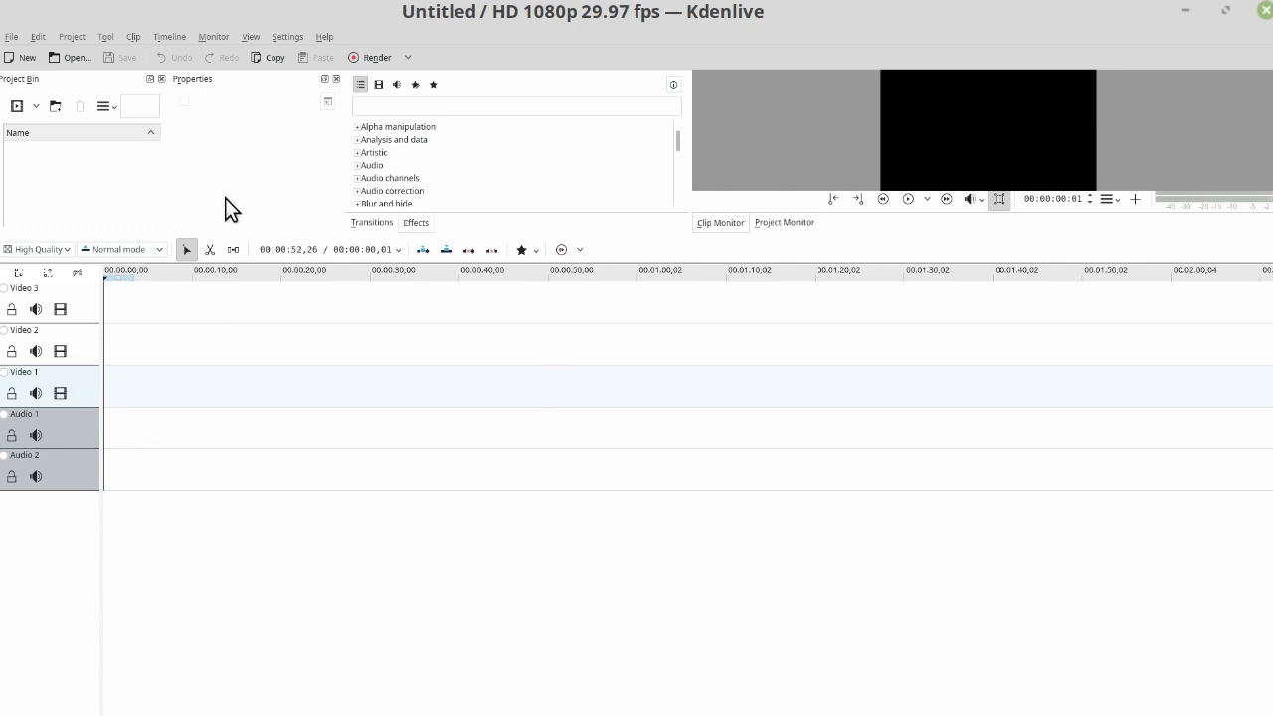
click(11, 37)
click(247, 130)
right_click(49, 175)
click(86, 191)
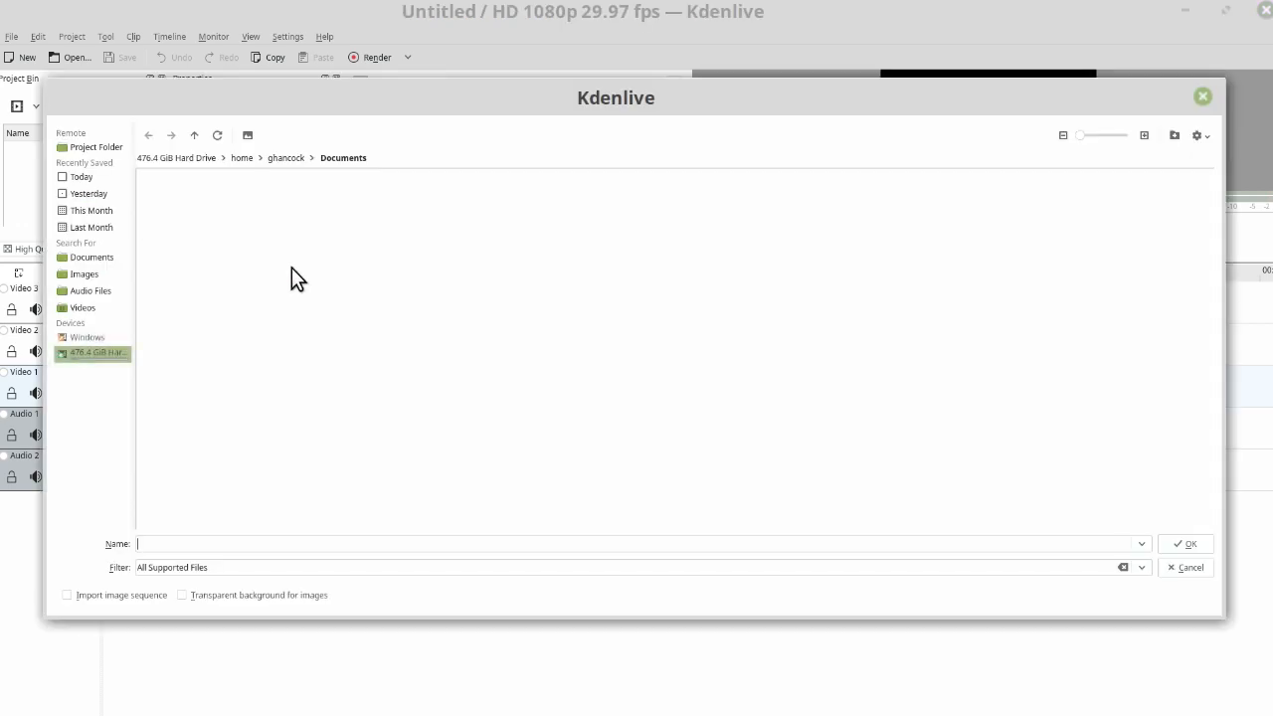
click(76, 308)
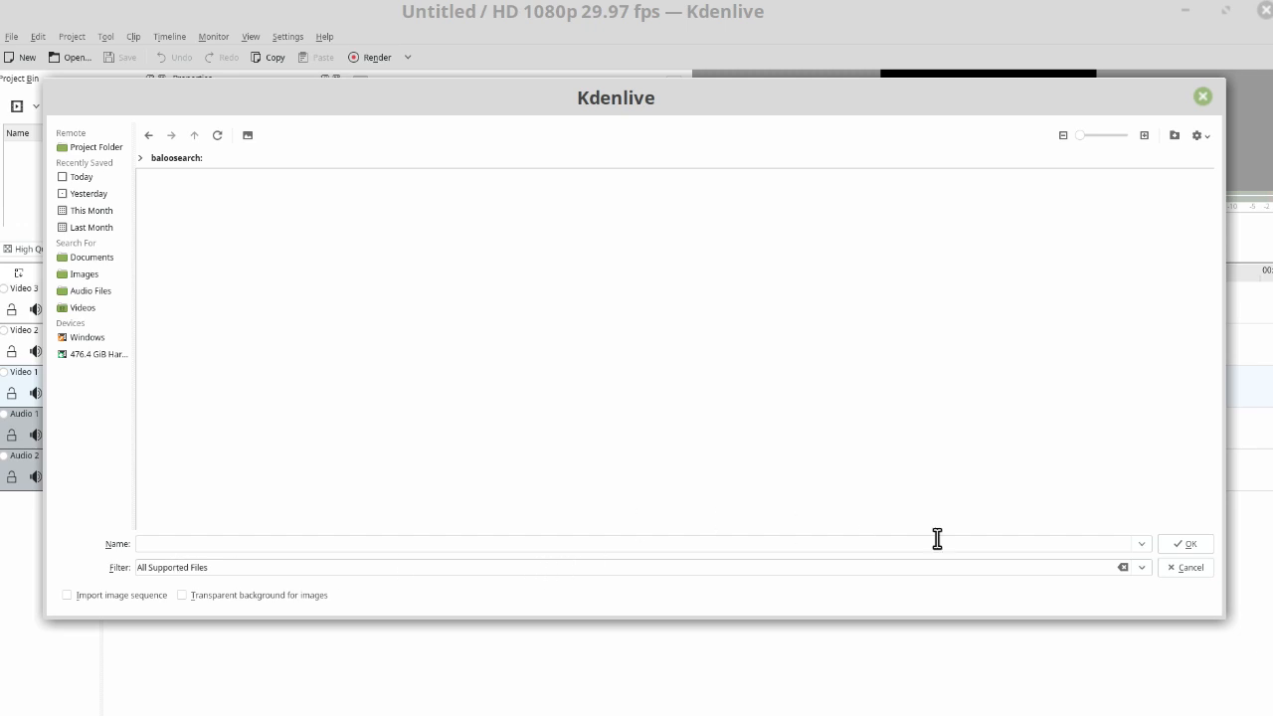
click(1146, 573)
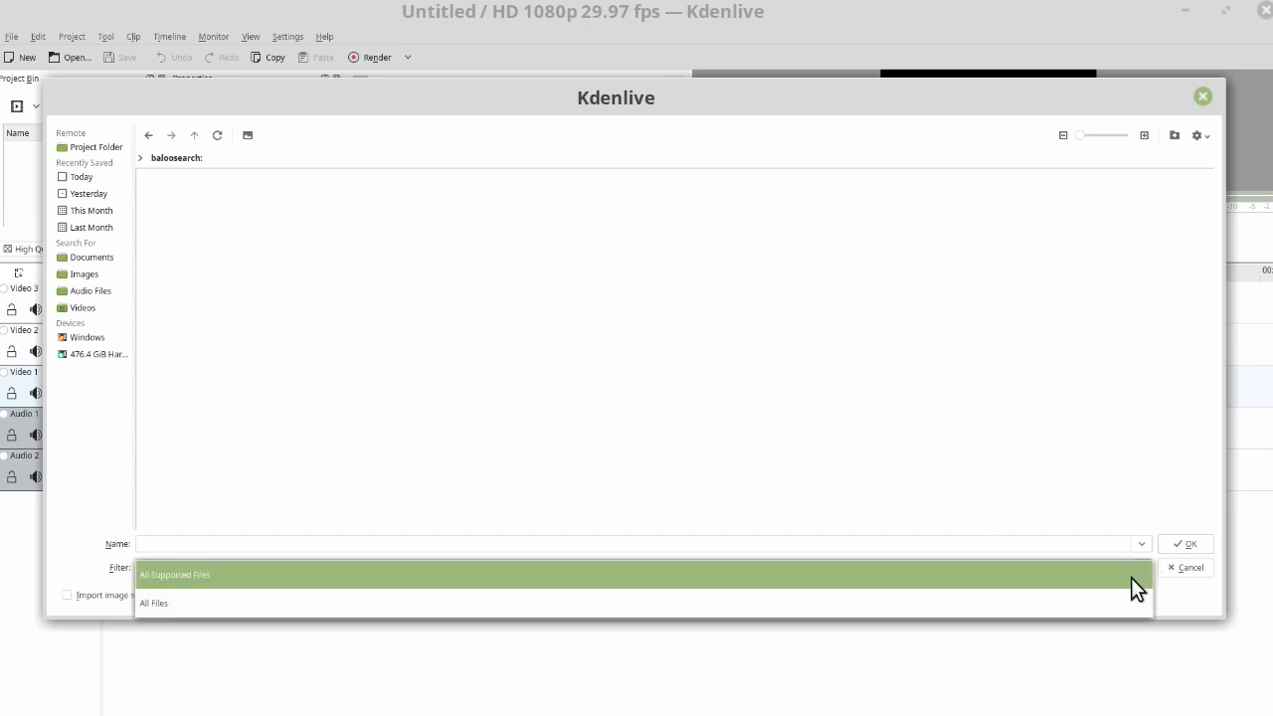
click(1086, 601)
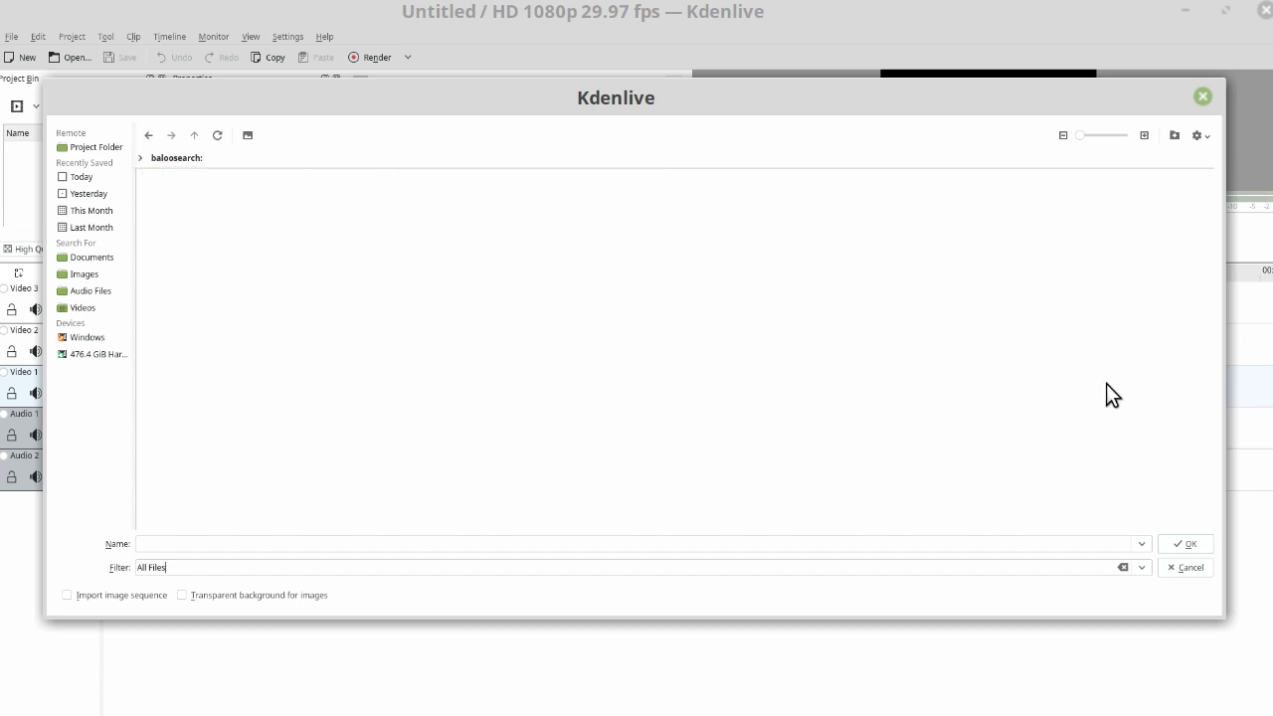
click(1194, 569)
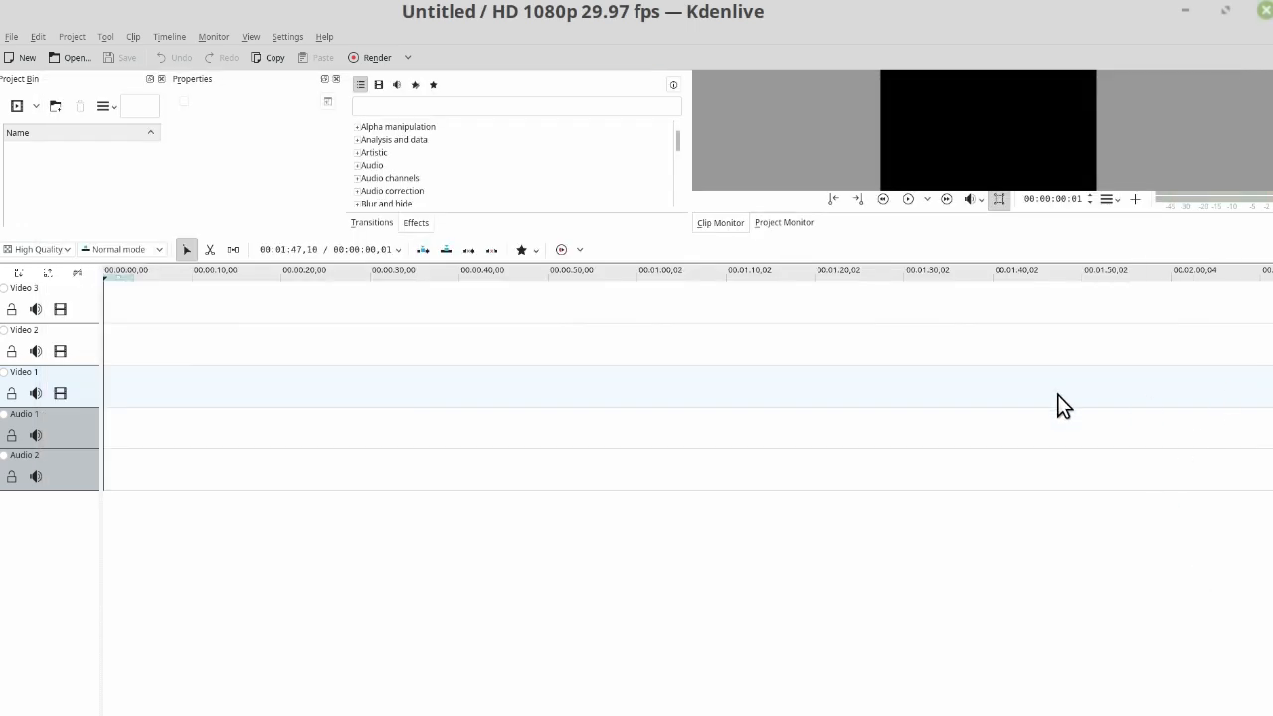
key(alt+Tab)
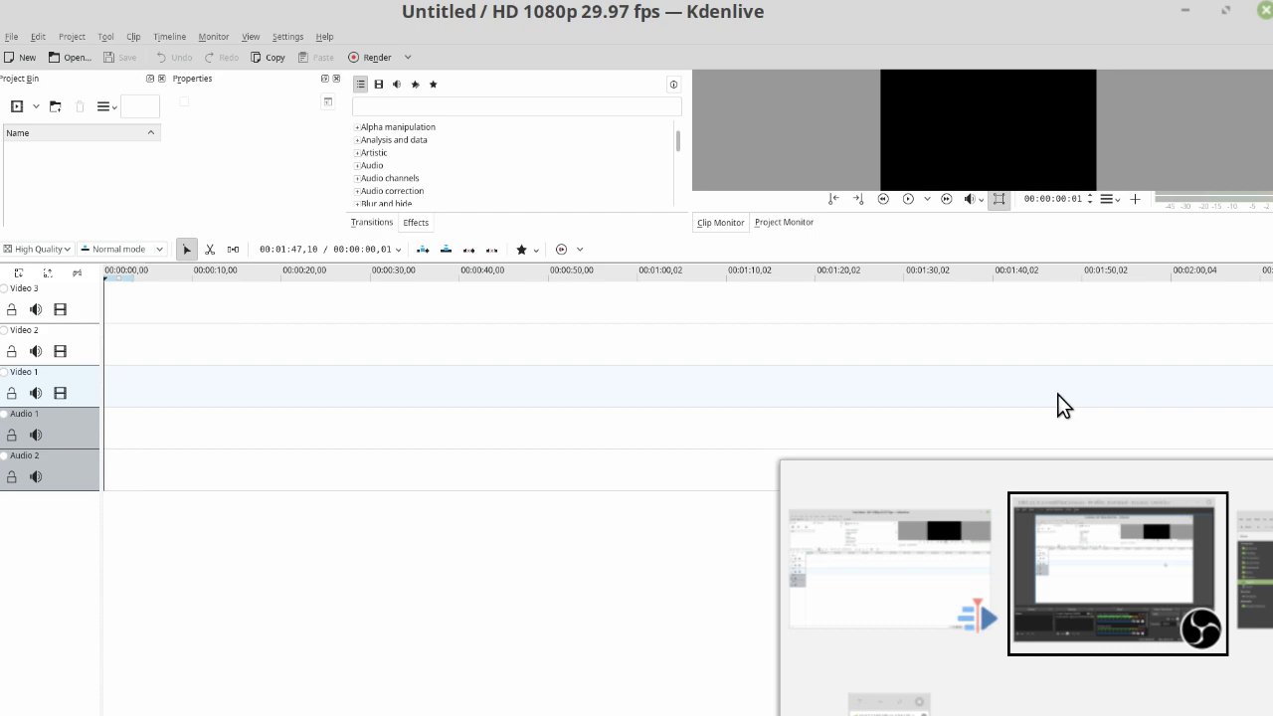
key(alt+Tab)
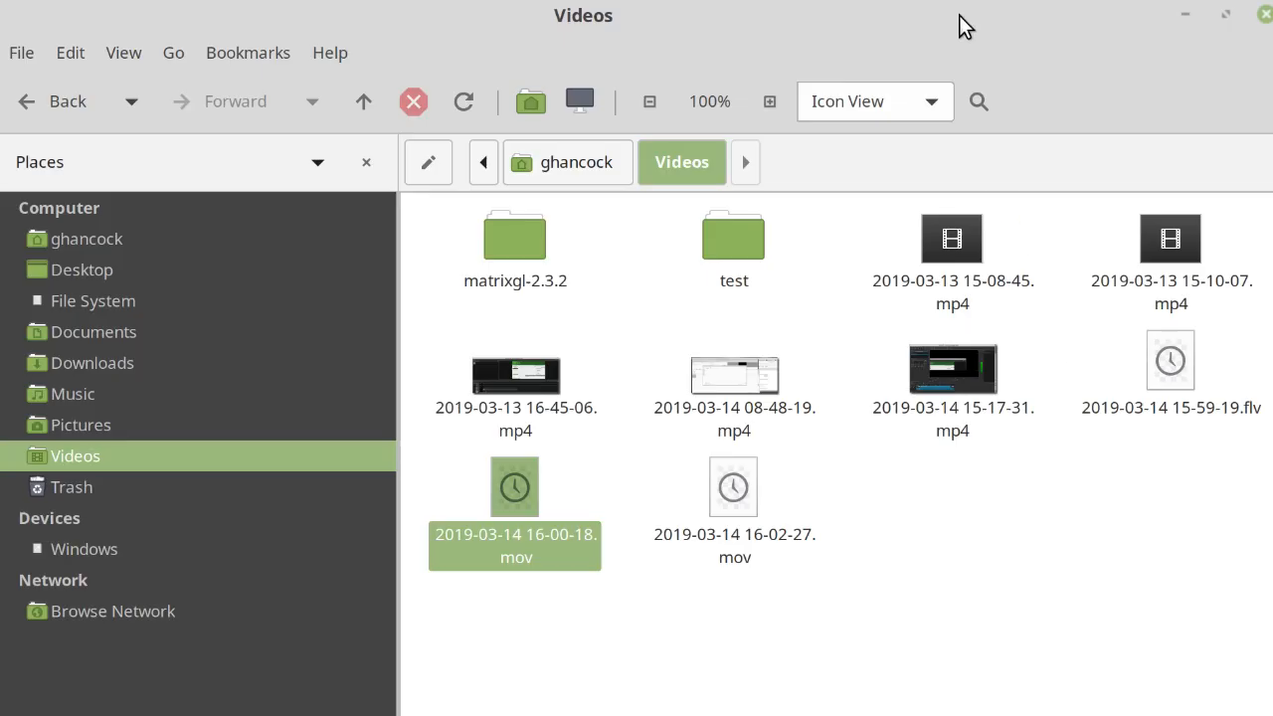
drag(952, 12, 1272, 28)
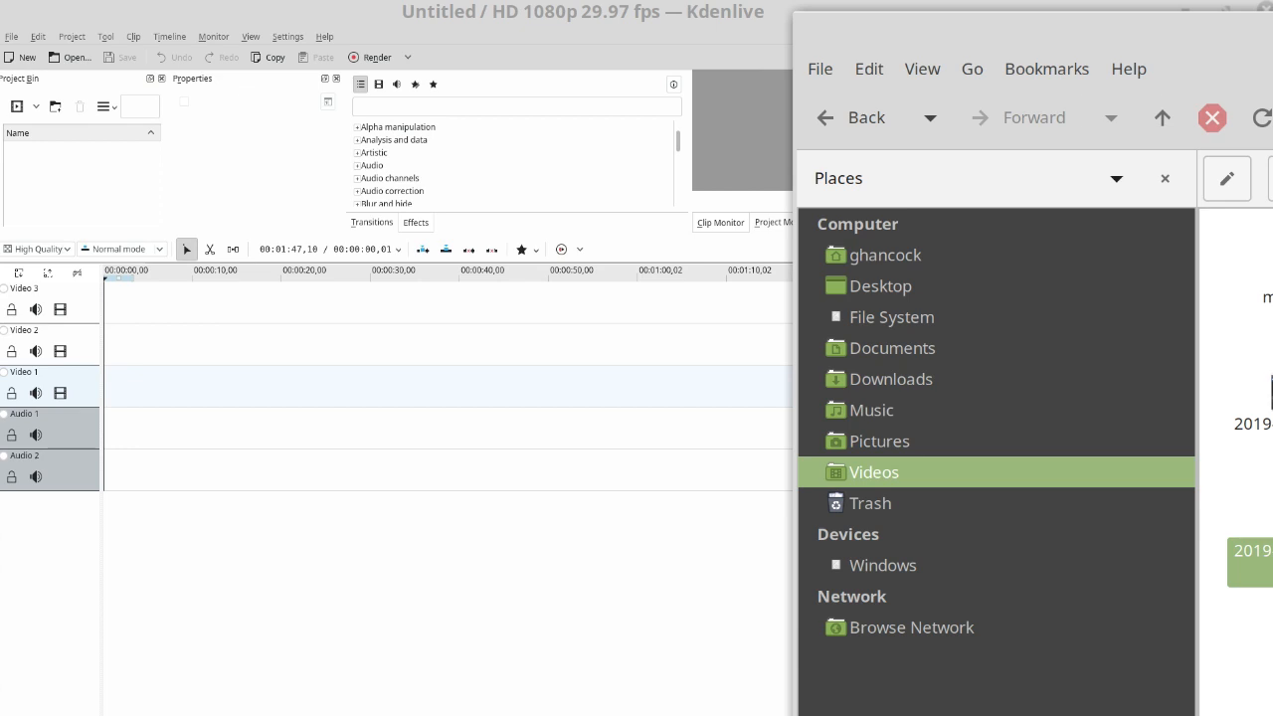
drag(1251, 423, 60, 171)
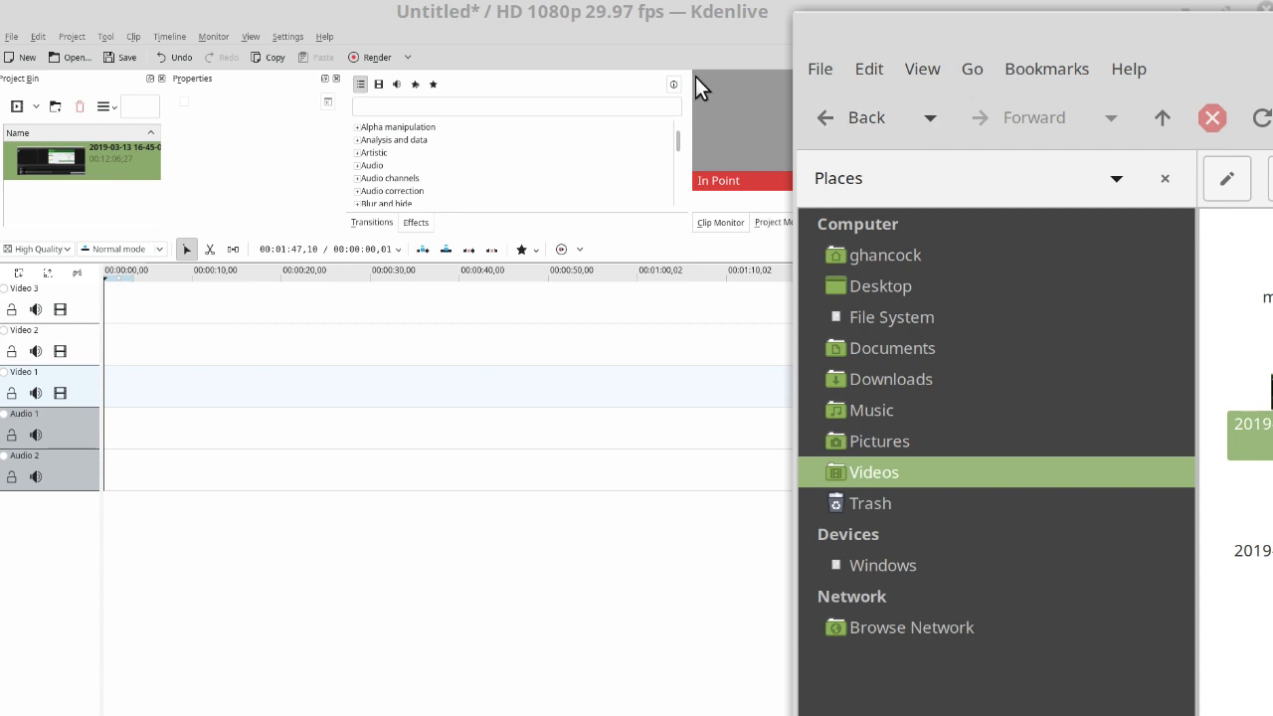
click(640, 8)
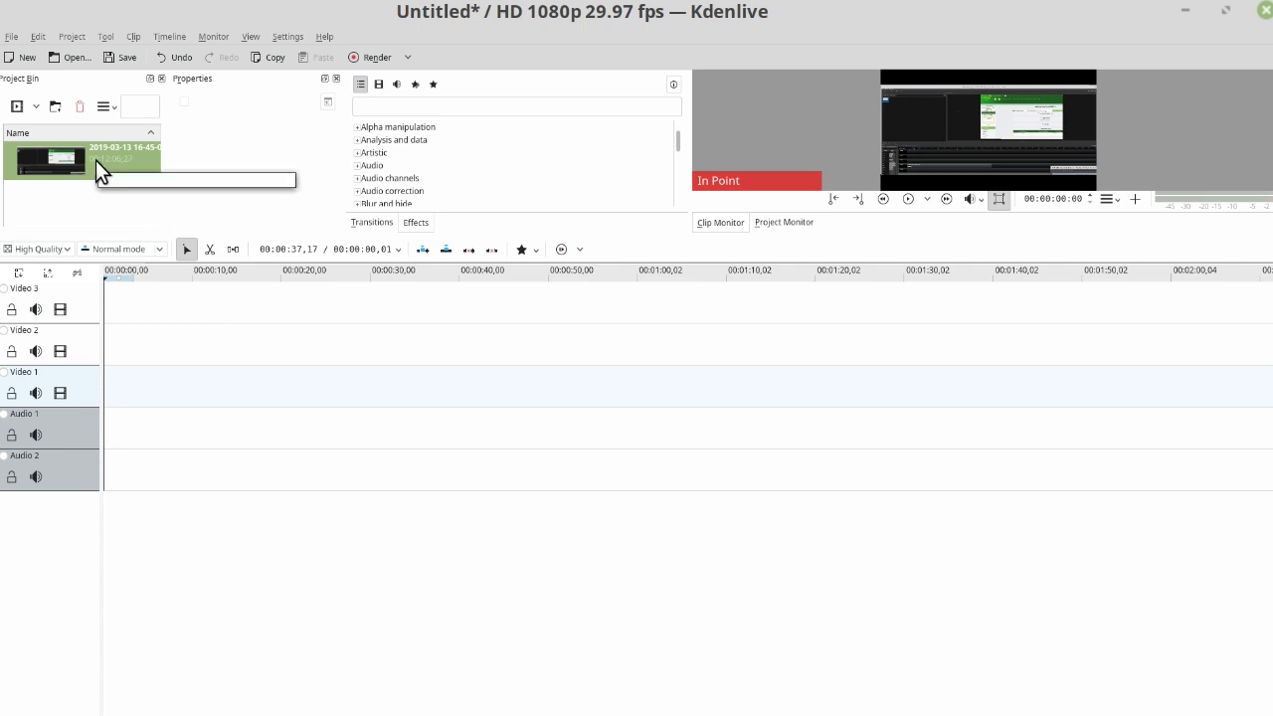
drag(95, 160, 109, 323)
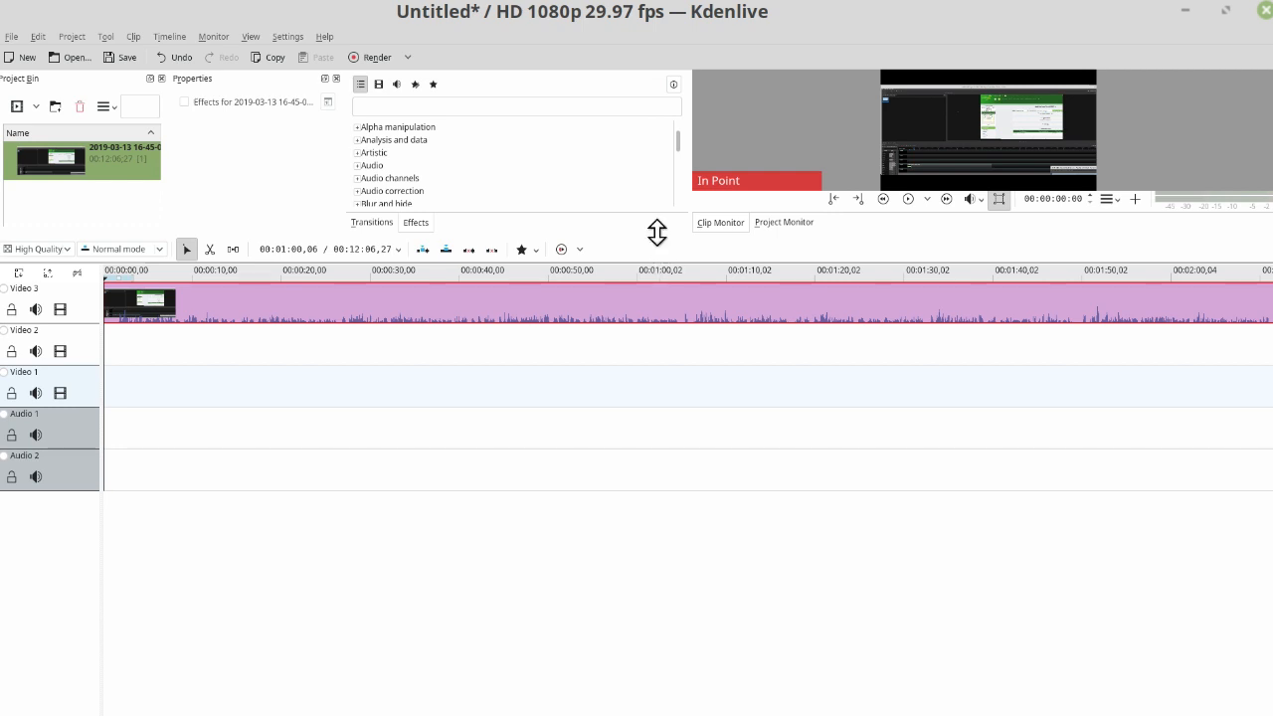
- Enlarge the monitor's preview in height and width, and start playing the clip
drag(656, 232, 608, 565)
key(space)
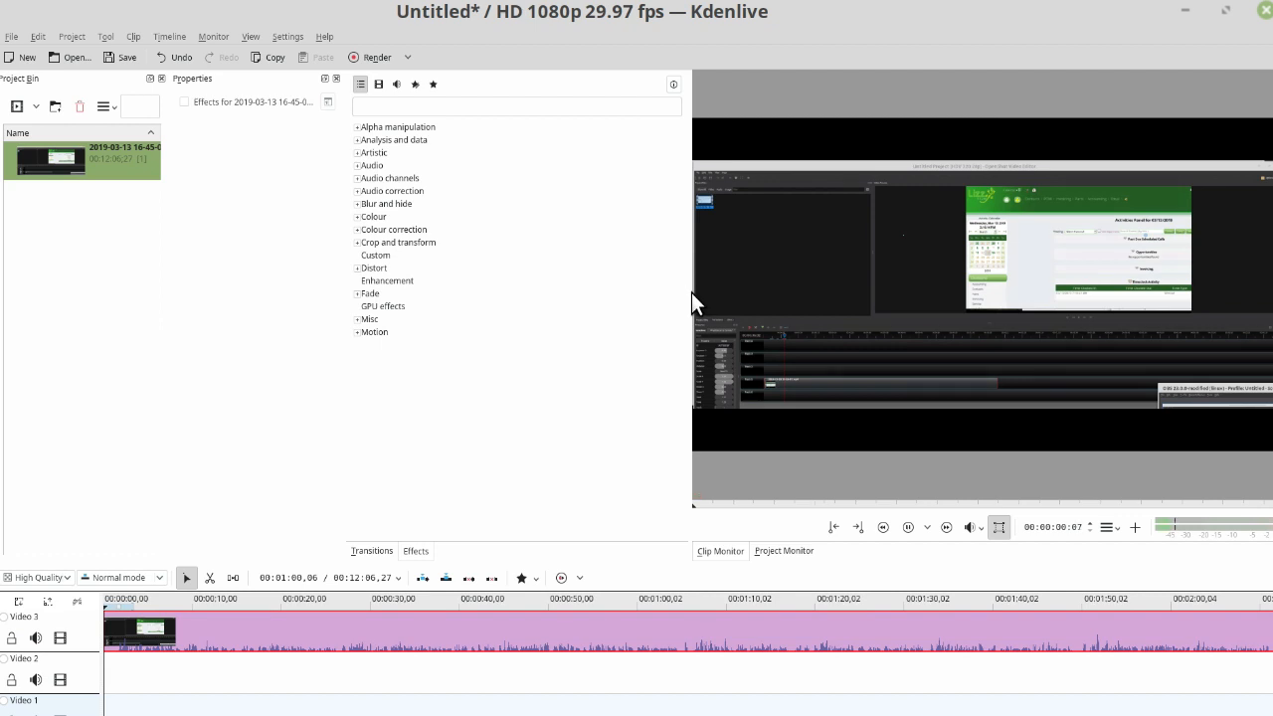
drag(688, 288, 517, 288)
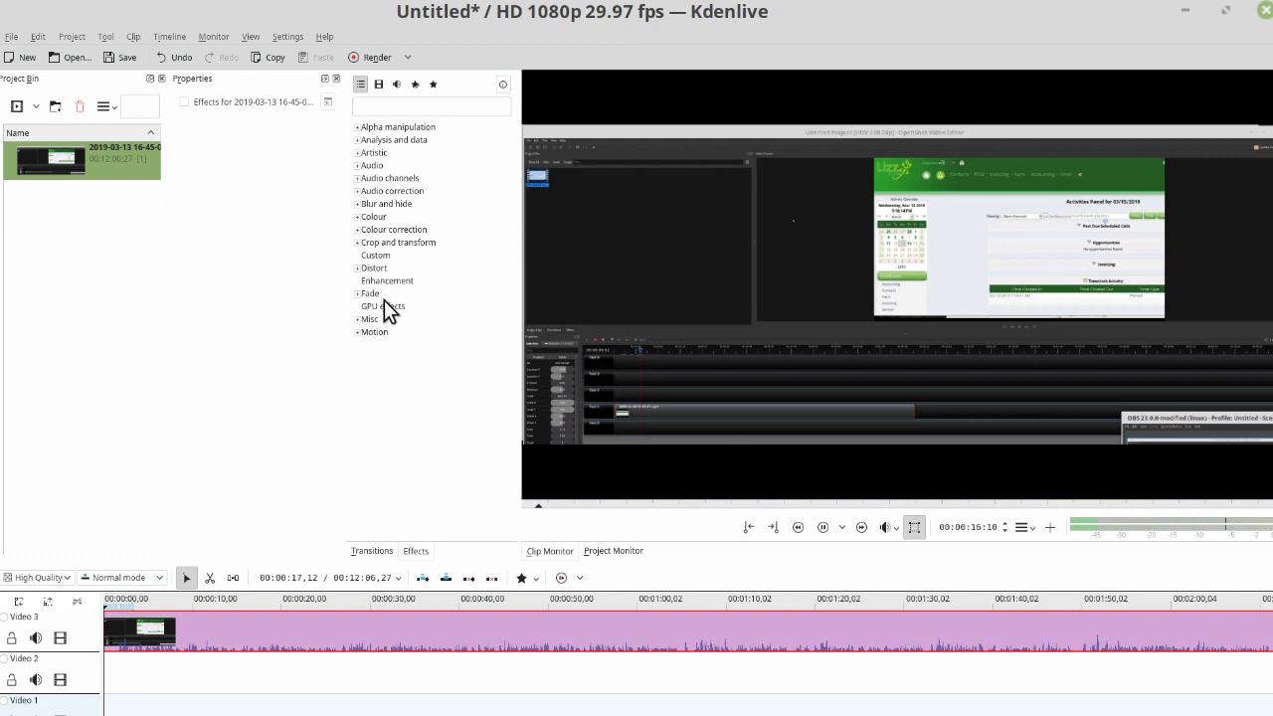
- Apply the Position and Zoom effect from Crop and transform to the Video 3 clip, and widen the area showing its parameters
click(391, 244)
click(358, 244)
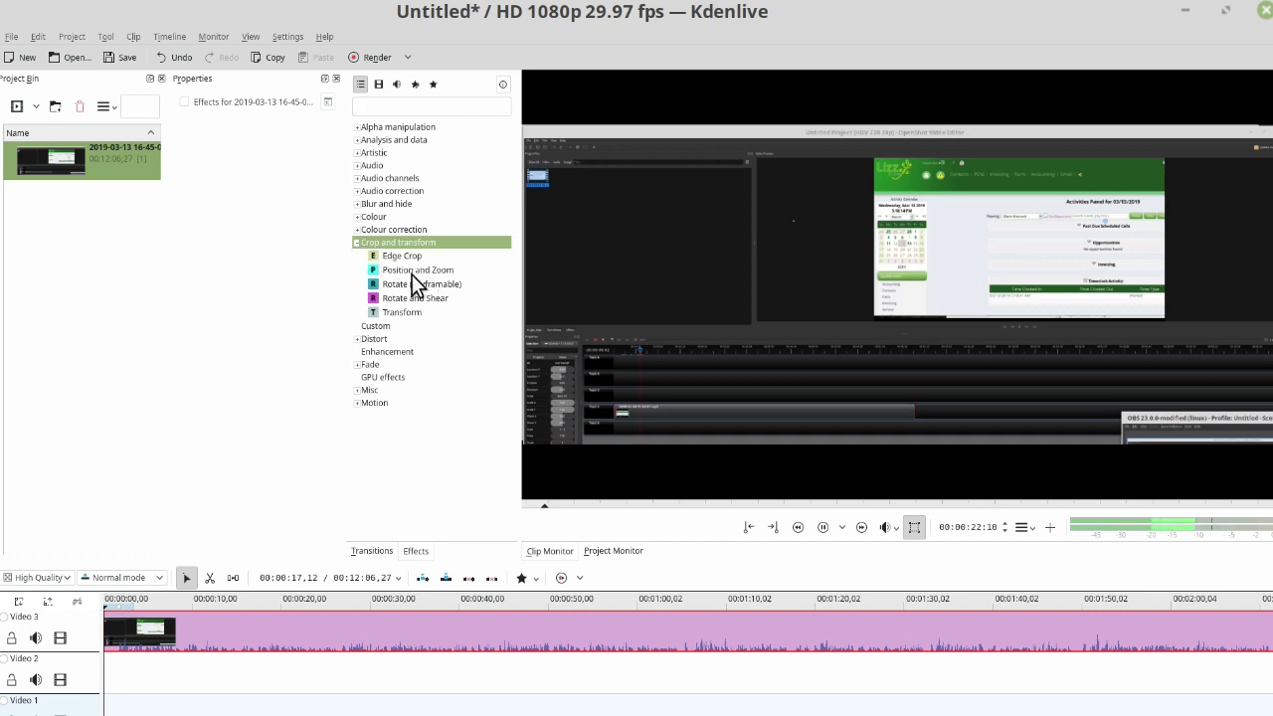
drag(410, 281, 259, 638)
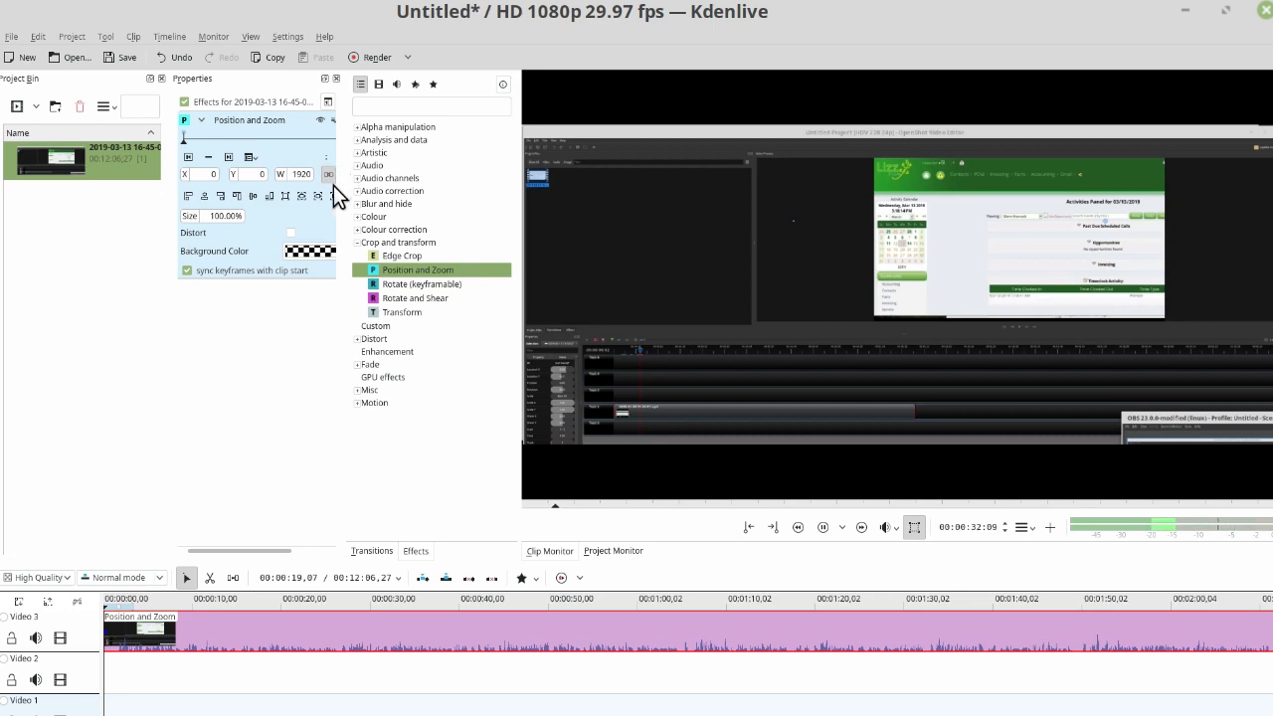
drag(343, 183, 466, 192)
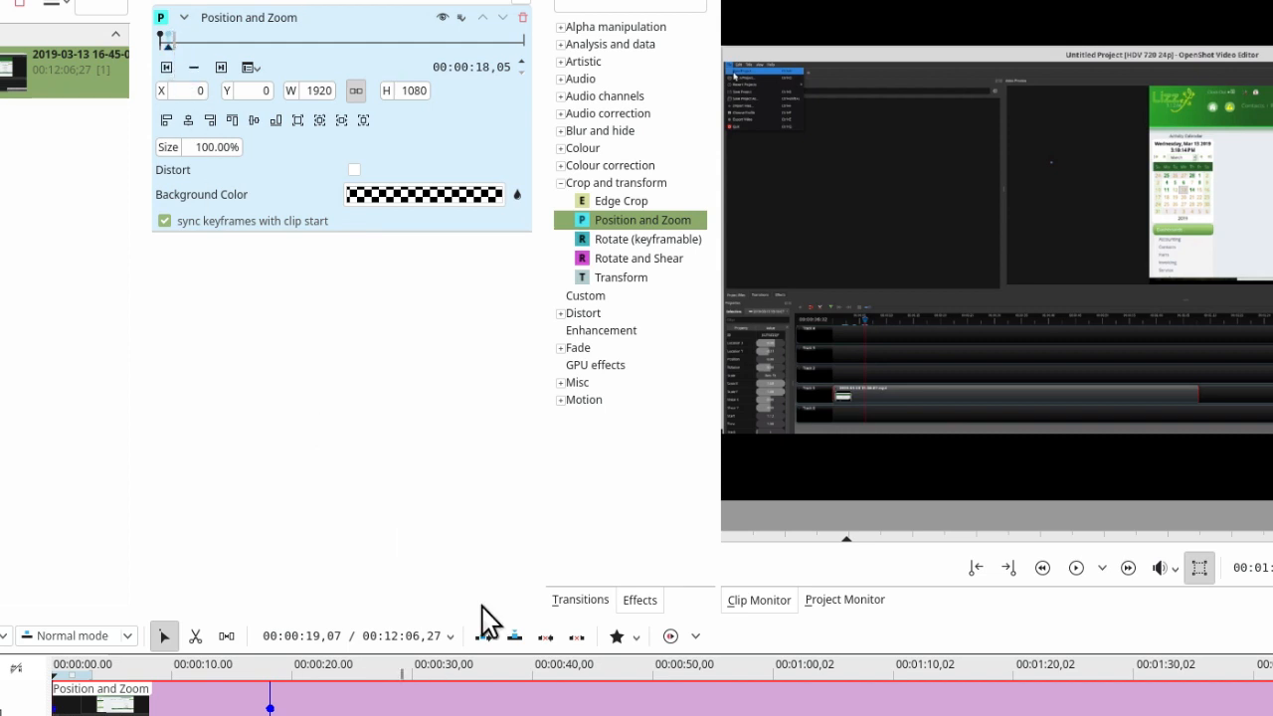
- Add a Position and Zoom keyframe at 00:00:29,03 and set its size to 300%
click(329, 669)
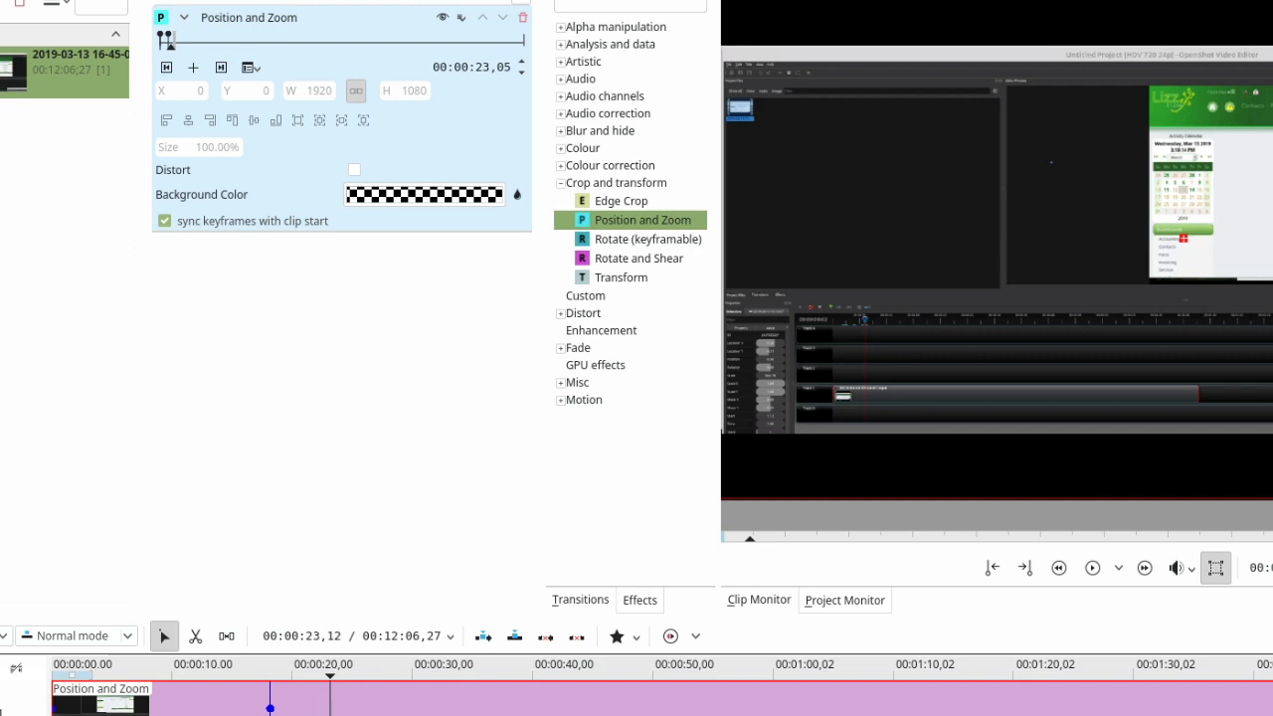
click(193, 66)
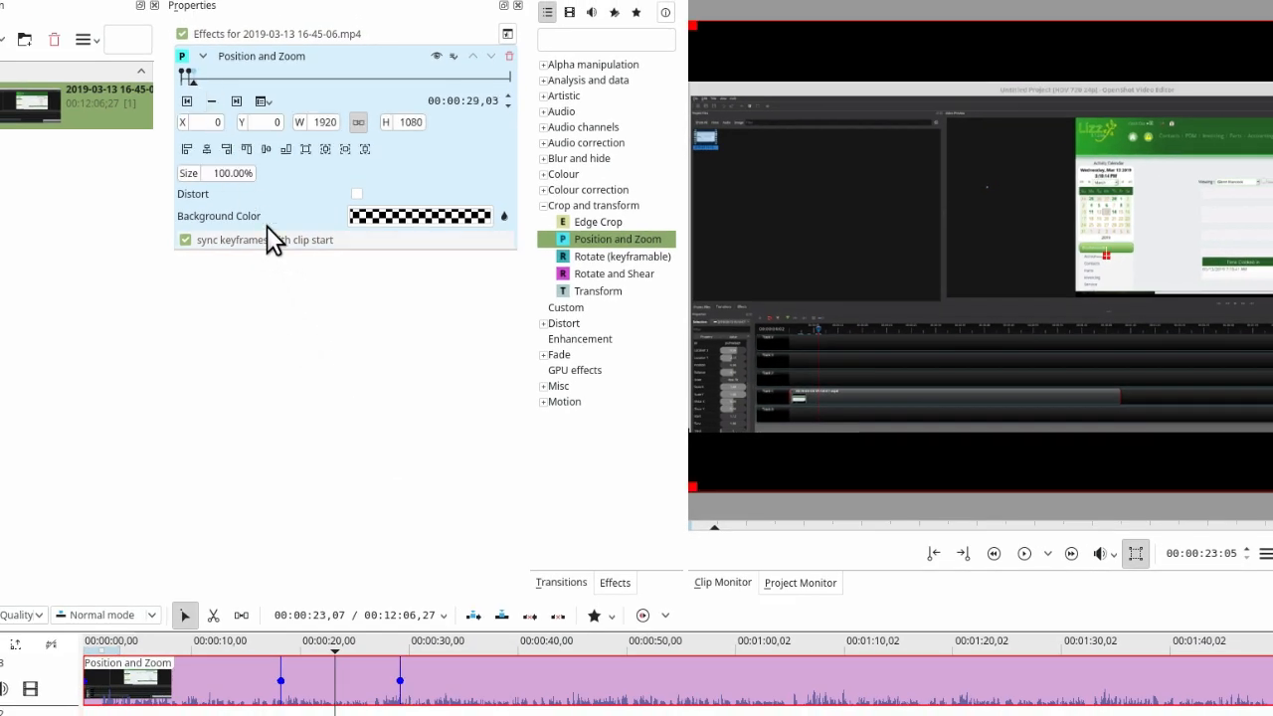
drag(218, 173, 229, 173)
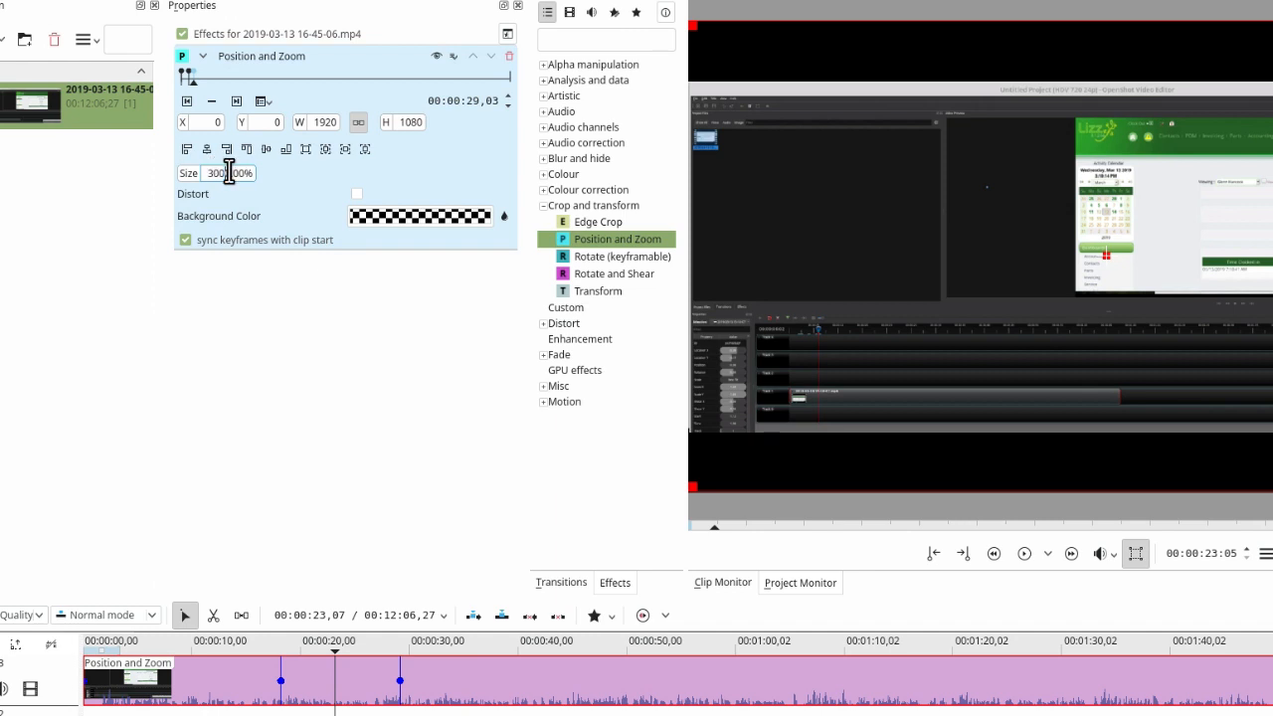
text(300)
key(Return)
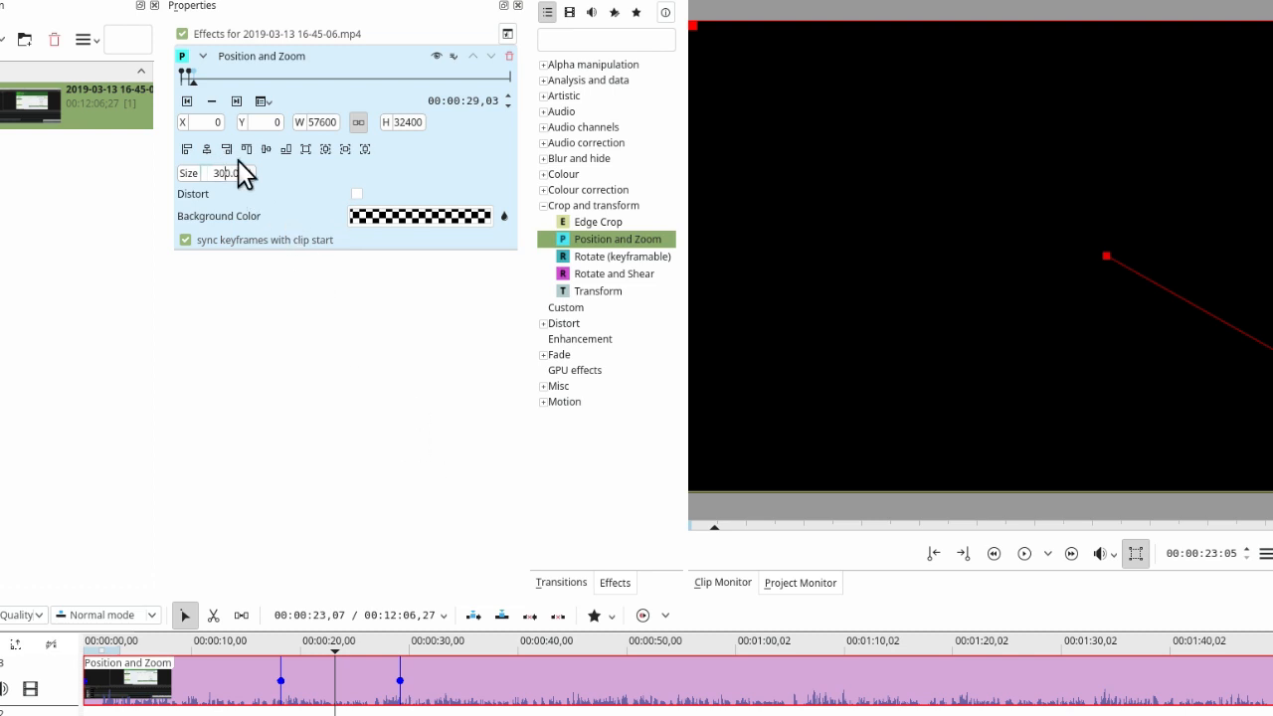
key(Return)
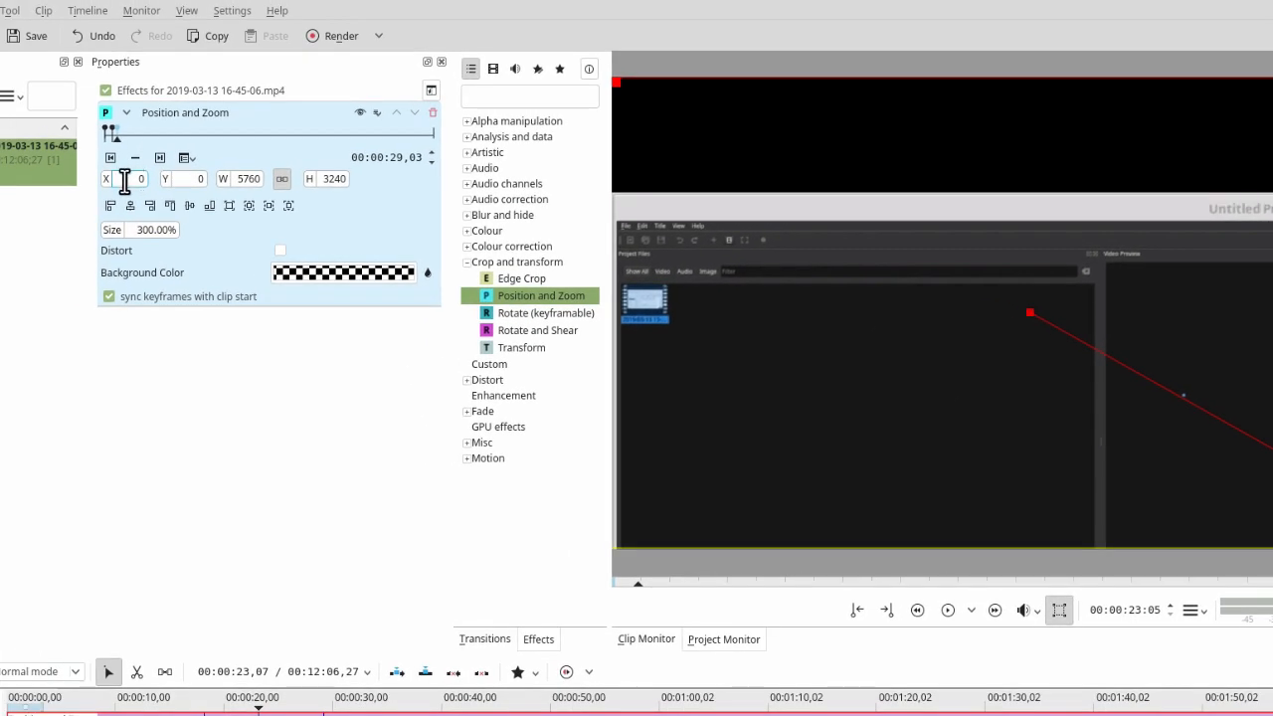
- Shift the enlarged image at this keyframe to X -2449 and Y -706, bringing the green web page into view
drag(106, 189, 5, 185)
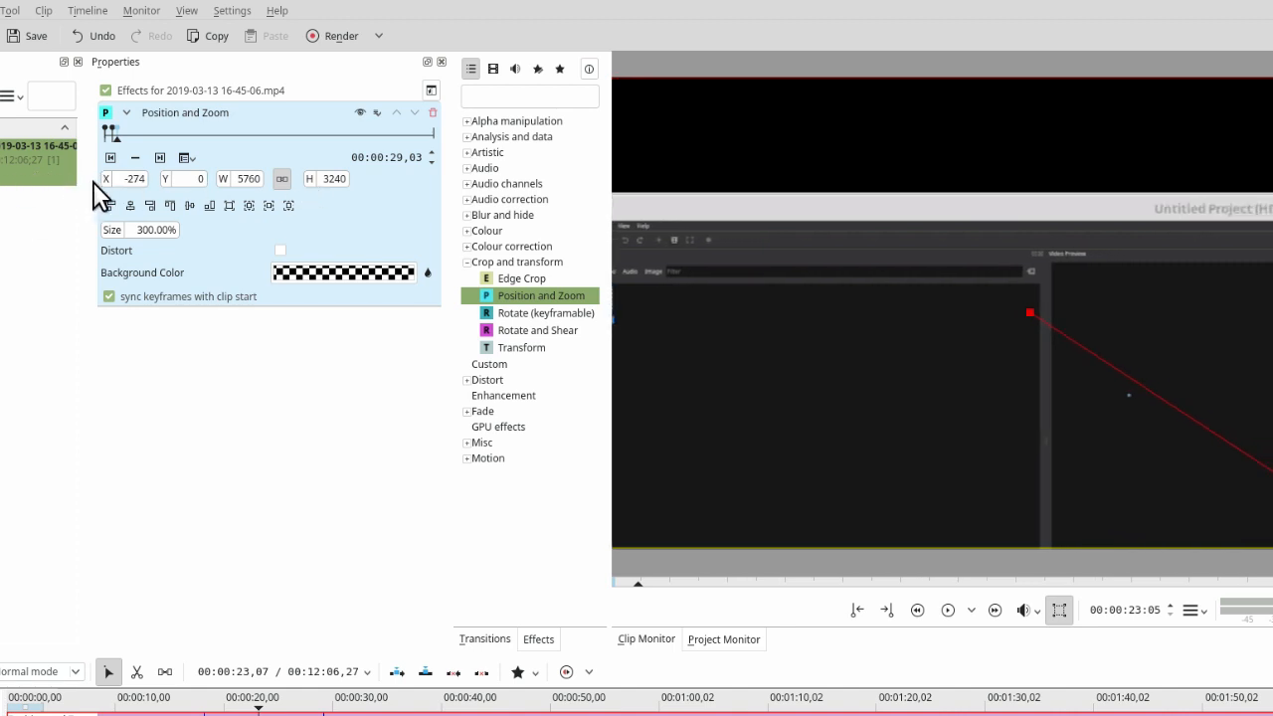
drag(106, 190, 5, 194)
drag(113, 194, 26, 210)
drag(110, 190, 14, 203)
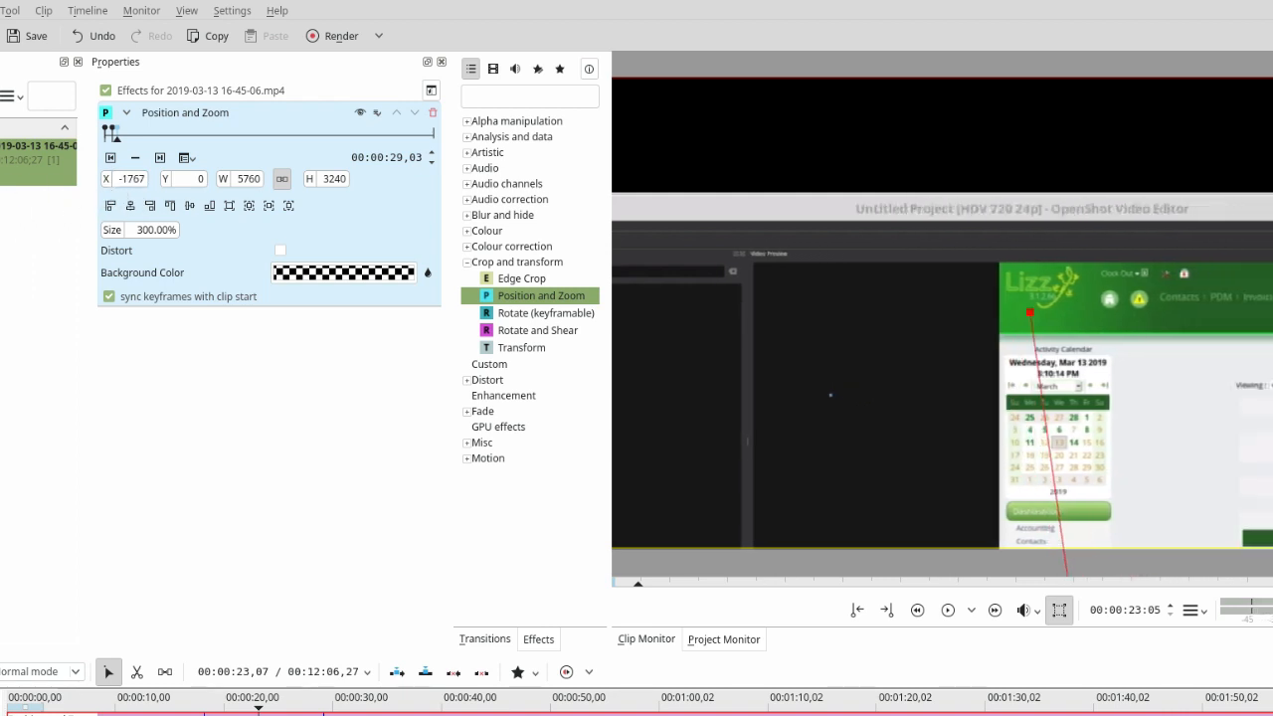
drag(112, 189, 20, 201)
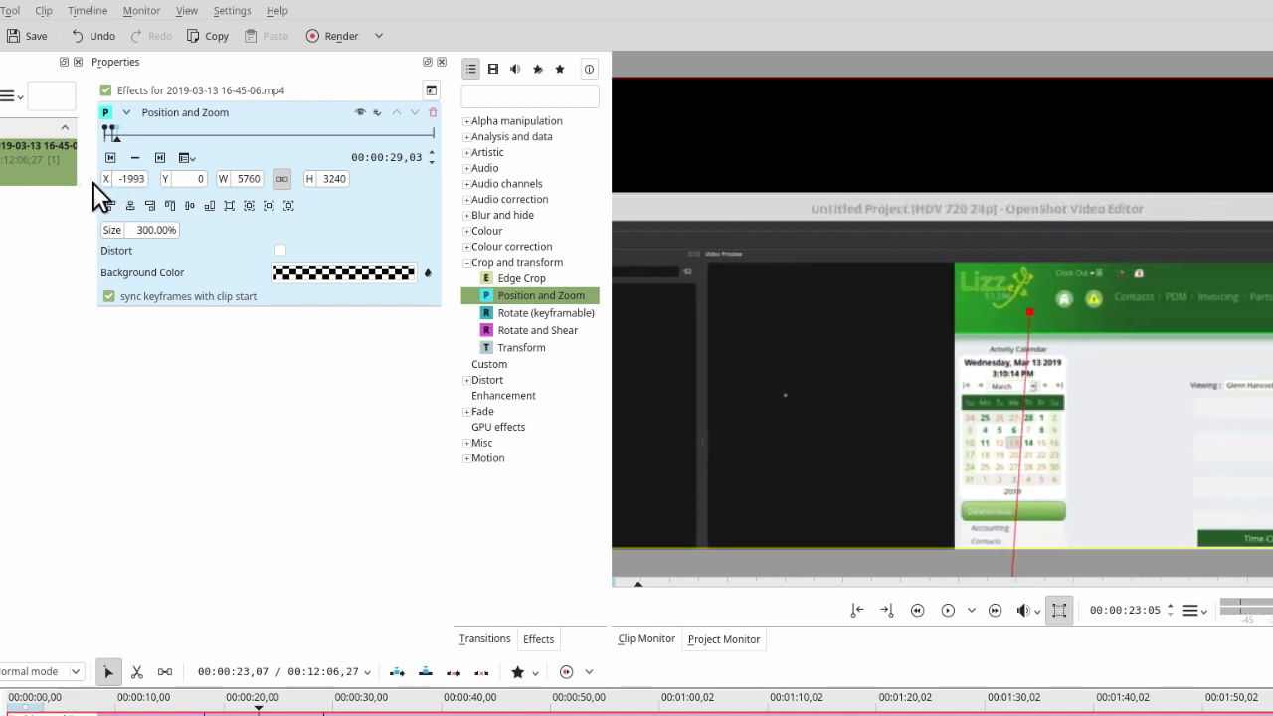
drag(109, 190, 20, 201)
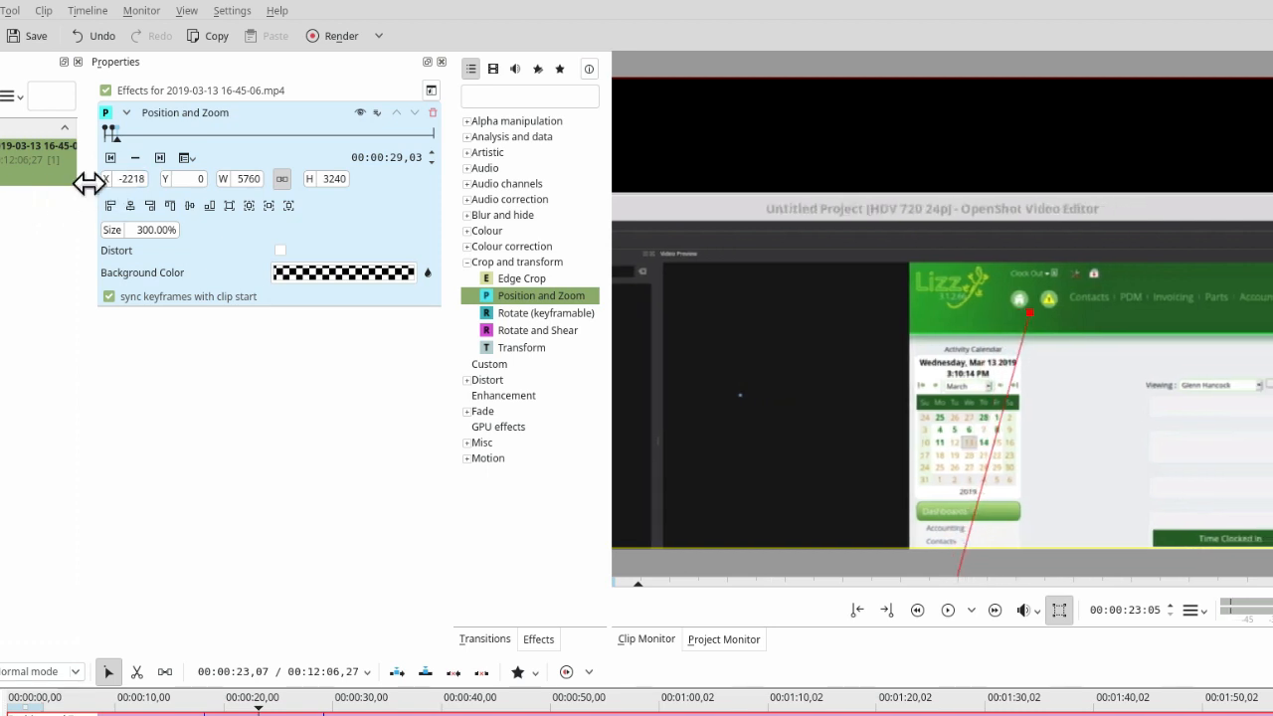
drag(111, 188, 7, 196)
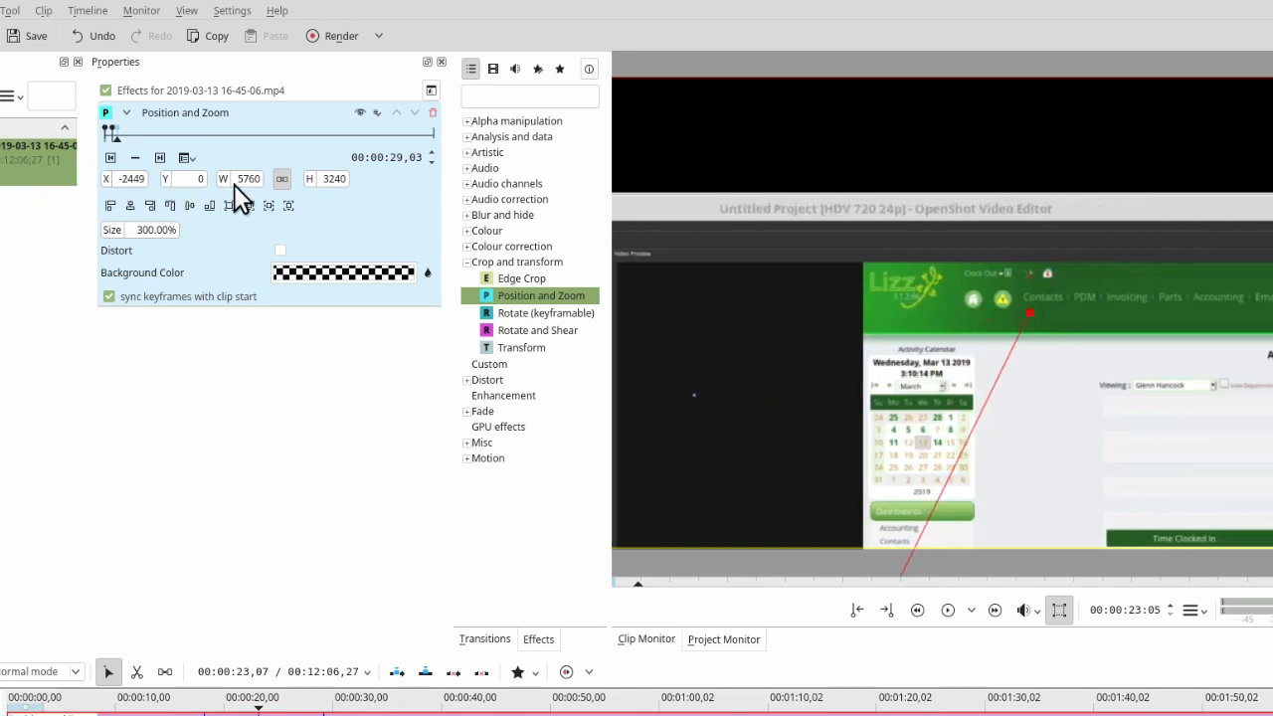
drag(165, 180, 0, 189)
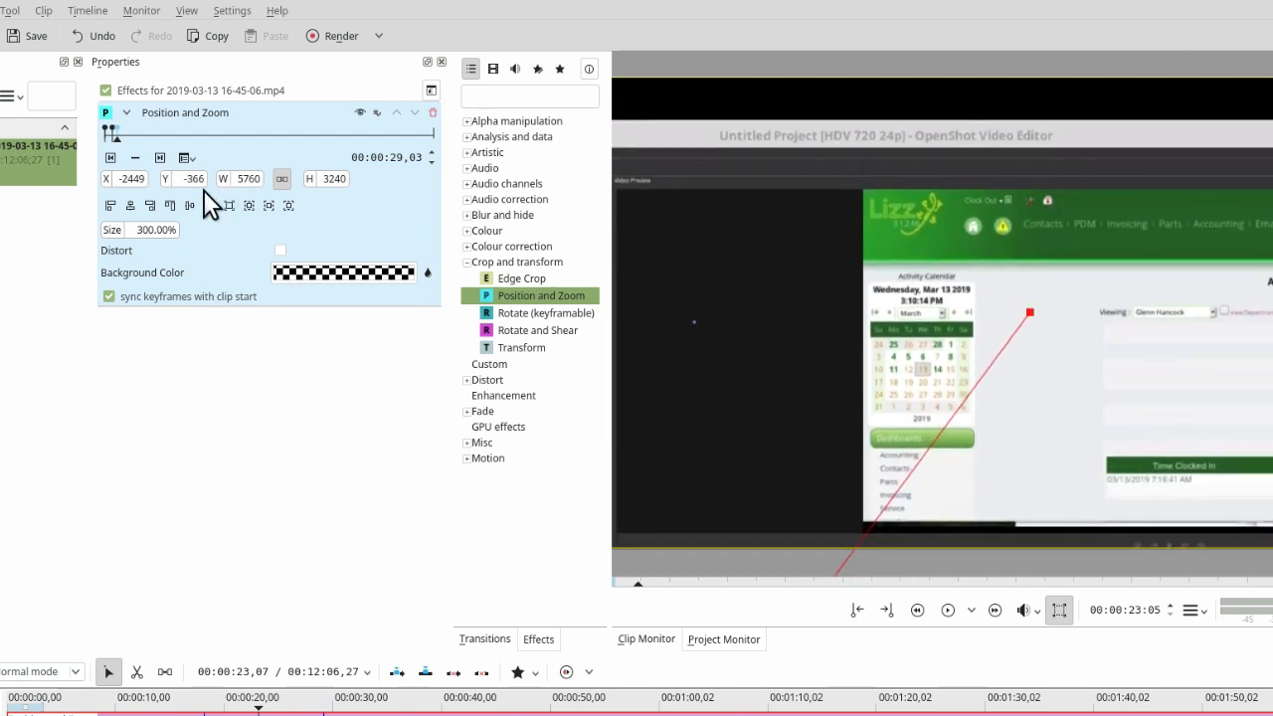
drag(165, 186, 0, 192)
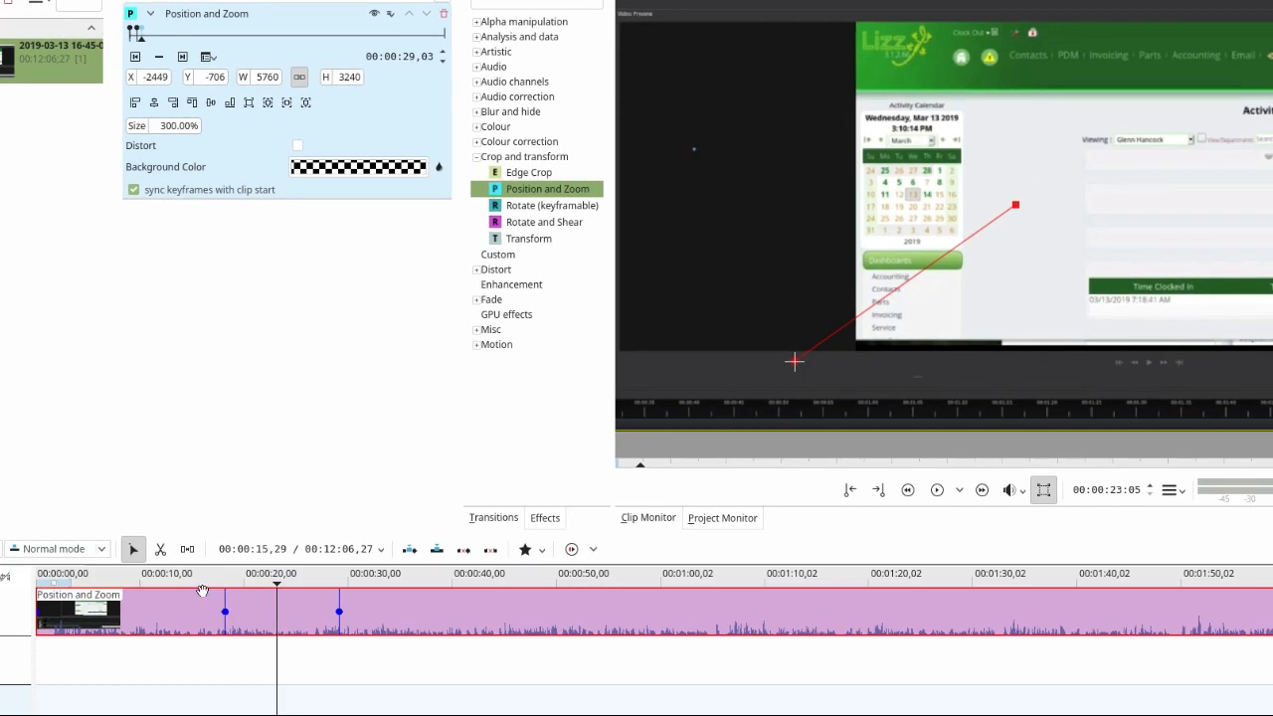
- Scrub through the zoom from about 00:00:16 and add a keyframe at 00:00:36,29 to hold the zoomed view
click(205, 580)
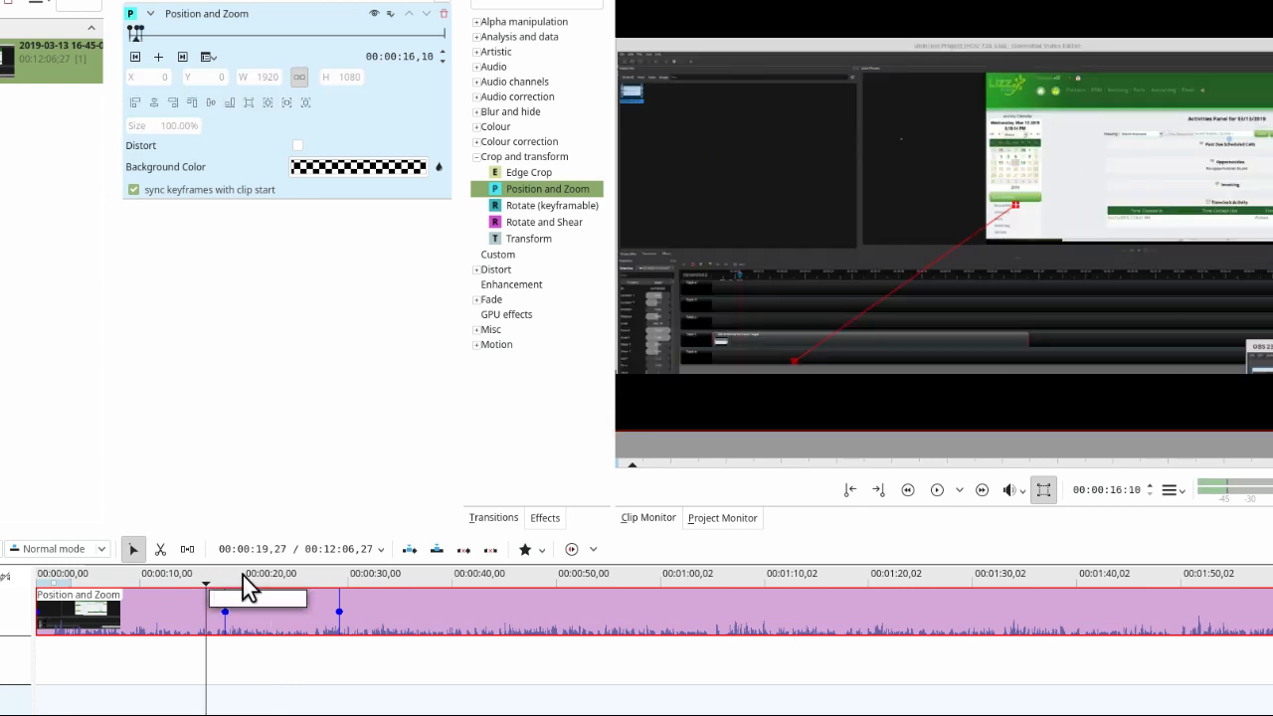
drag(249, 581, 420, 575)
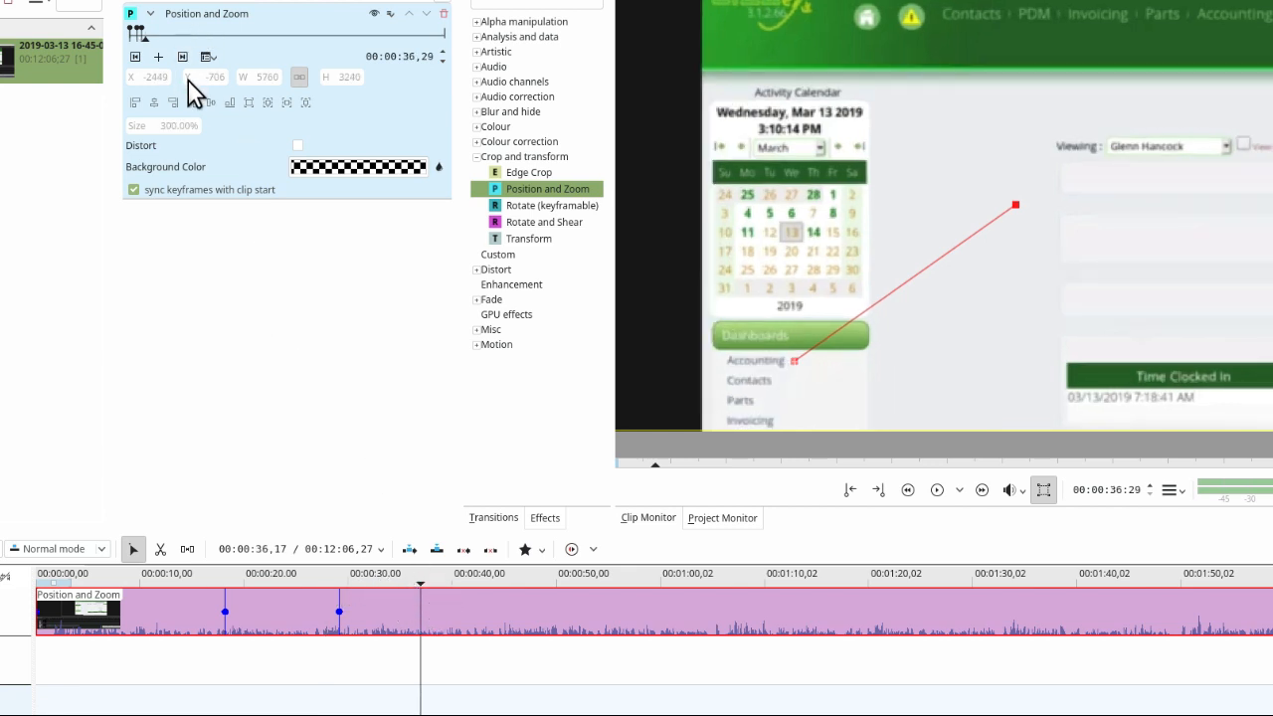
click(158, 57)
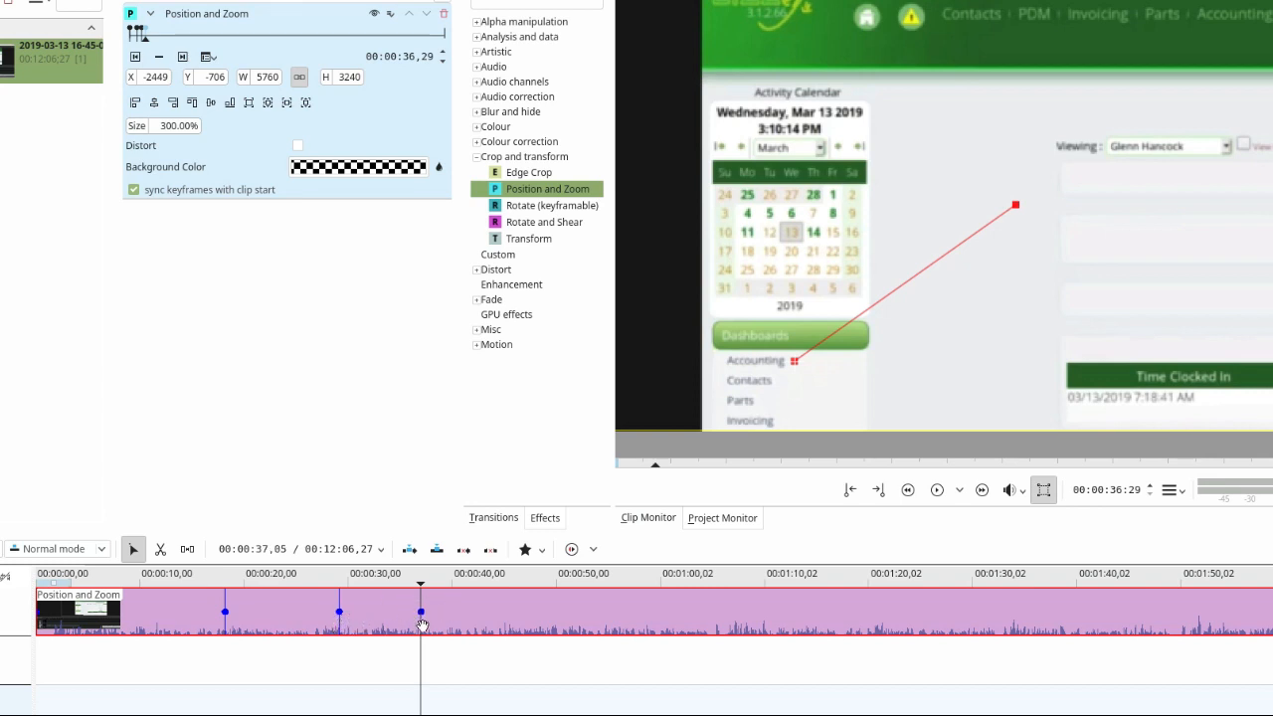
- Add a keyframe at 00:00:39,23 with size 200%, and position the image at X -1507, Y -356
click(449, 577)
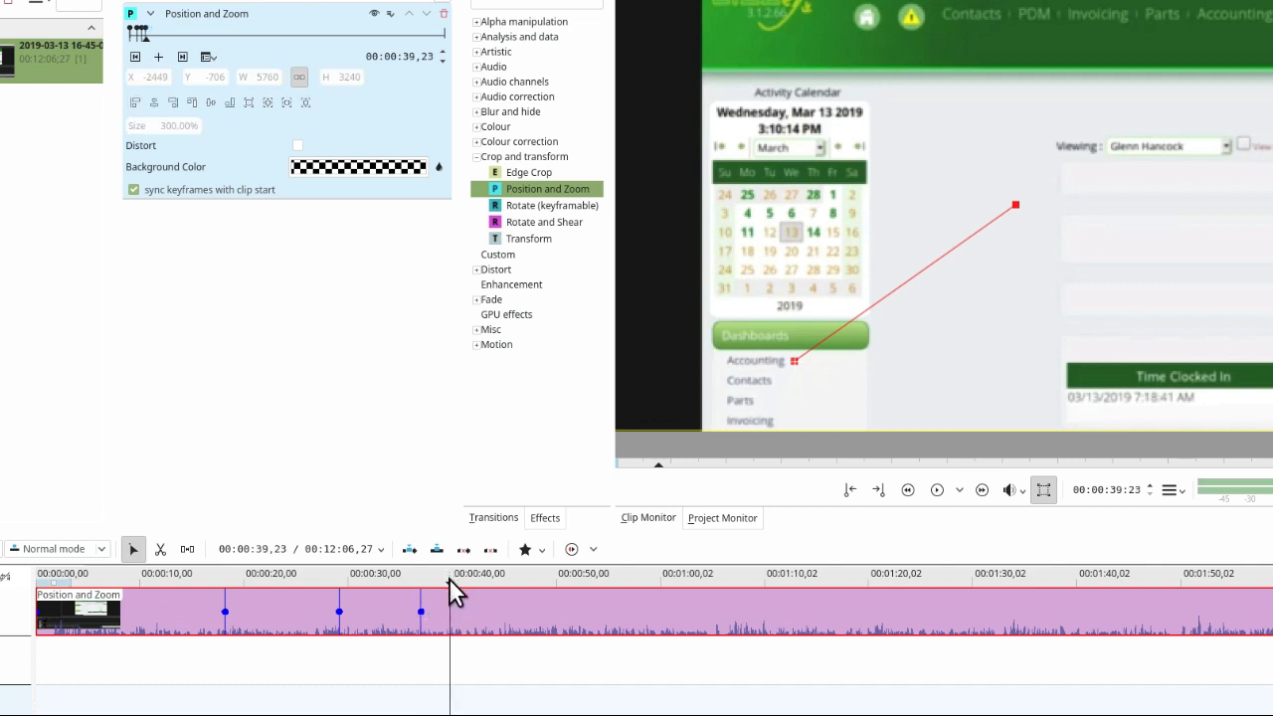
click(158, 58)
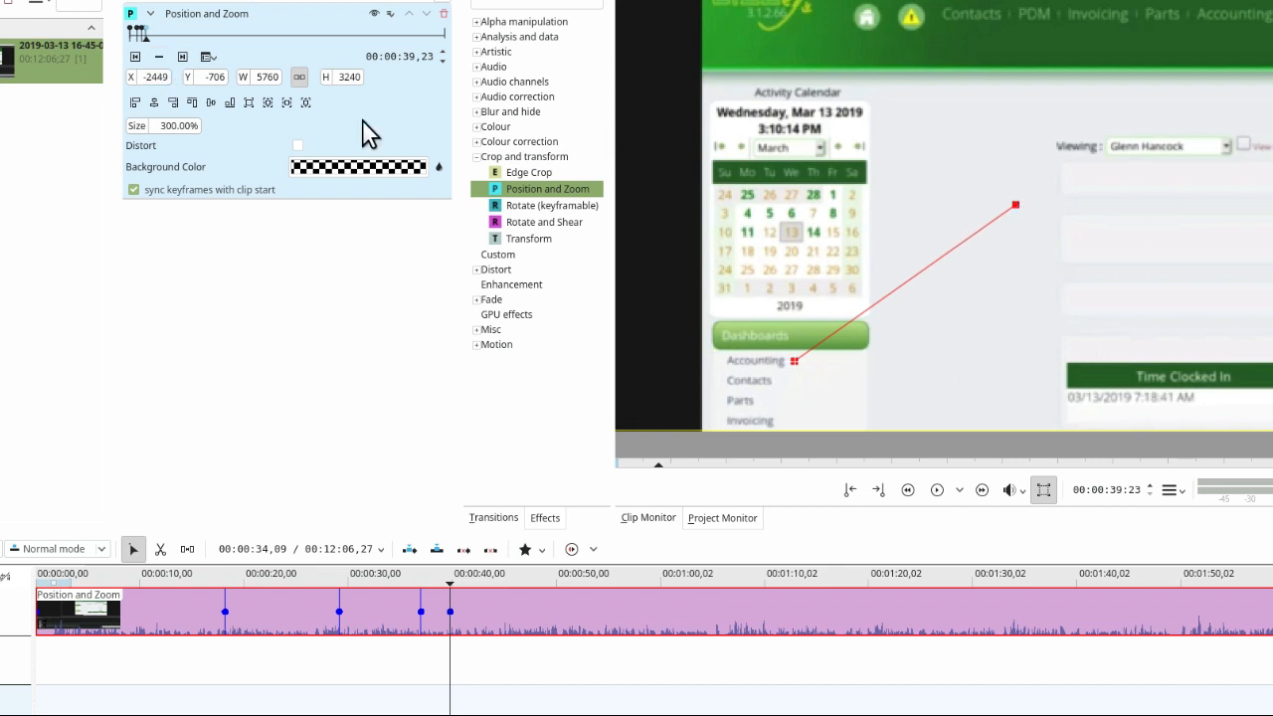
double_click(167, 125)
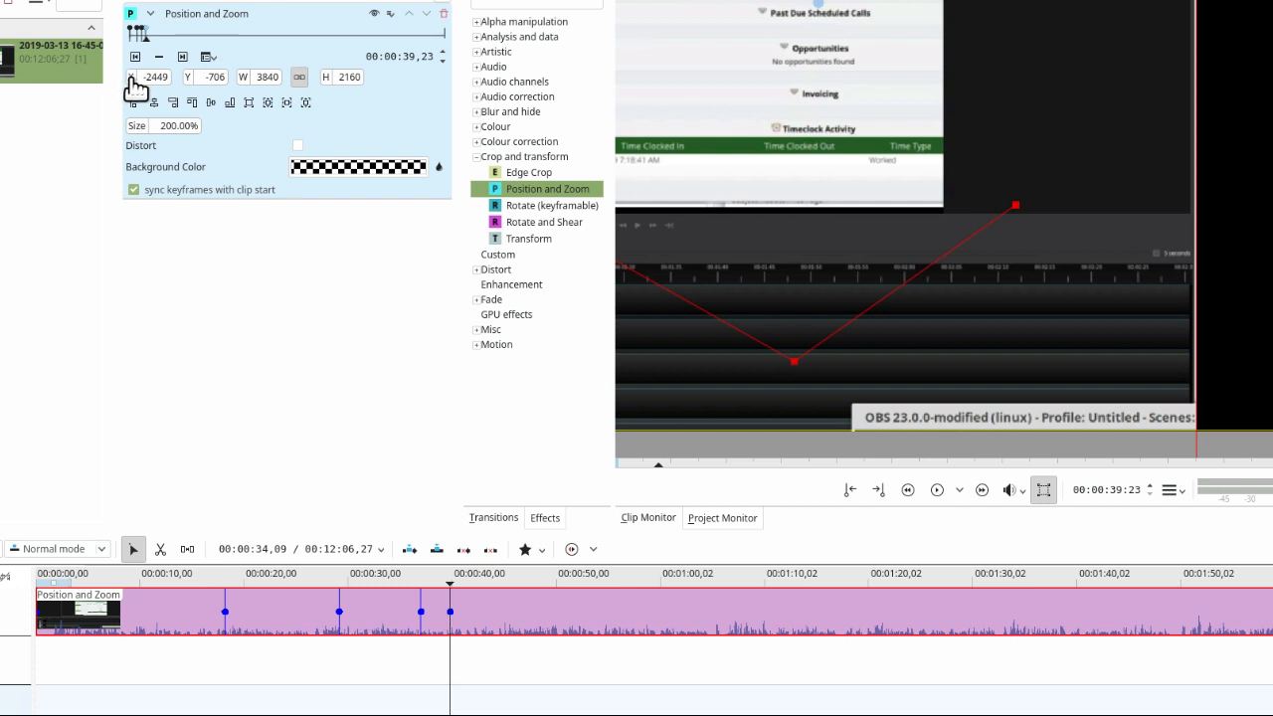
drag(131, 80, 882, 87)
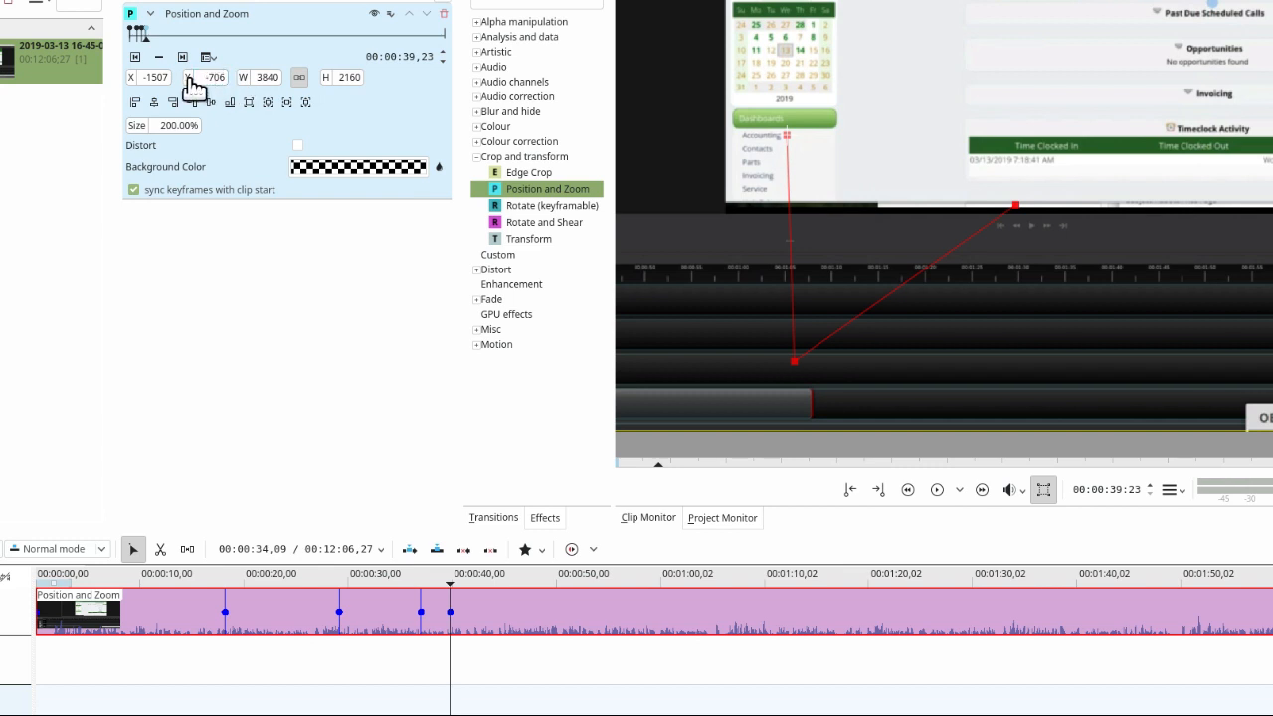
drag(194, 87, 478, 91)
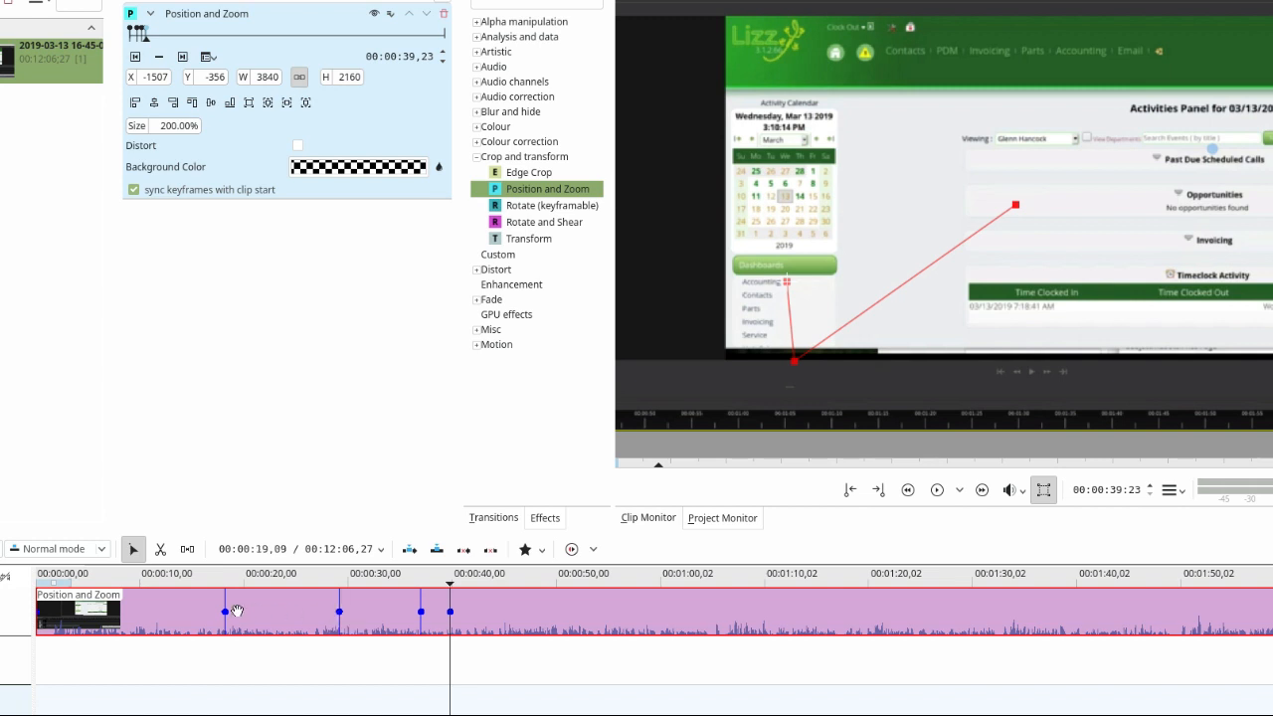
- Move the zoom's starting keyframe on the timeline clip to about 00:00:26 and play back the animated zooms
drag(225, 611, 309, 618)
click(289, 581)
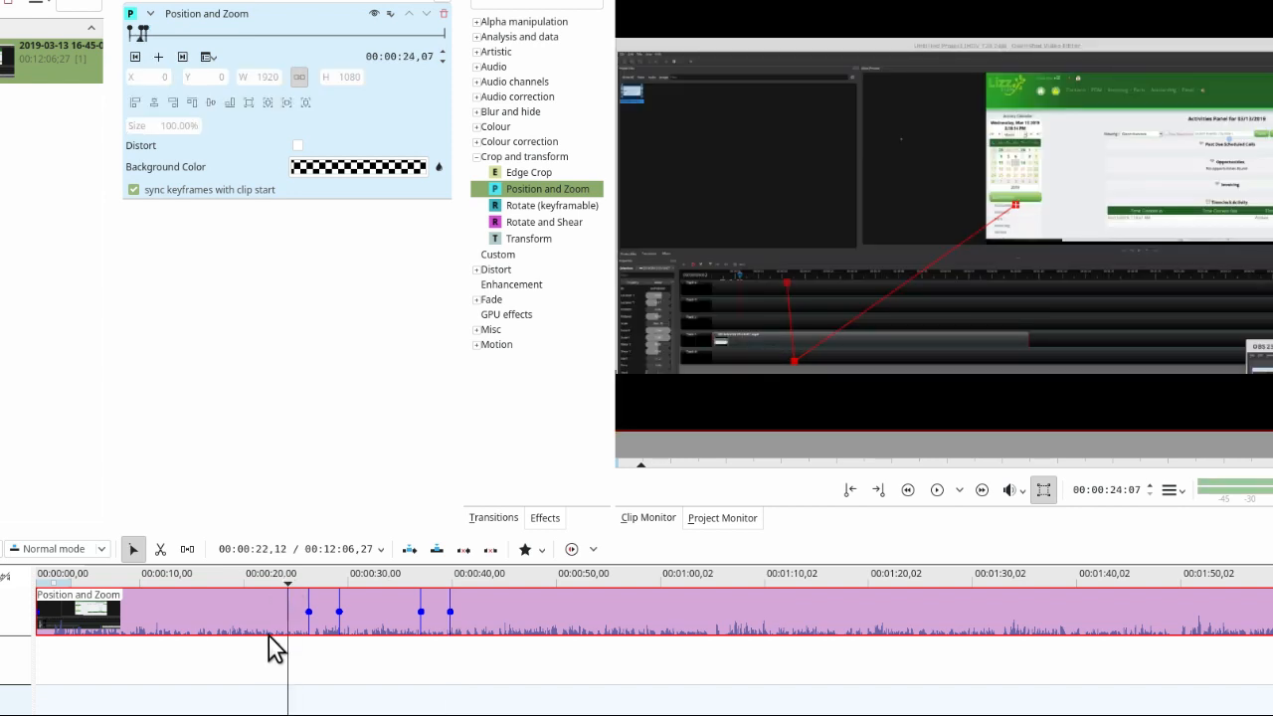
key(space)
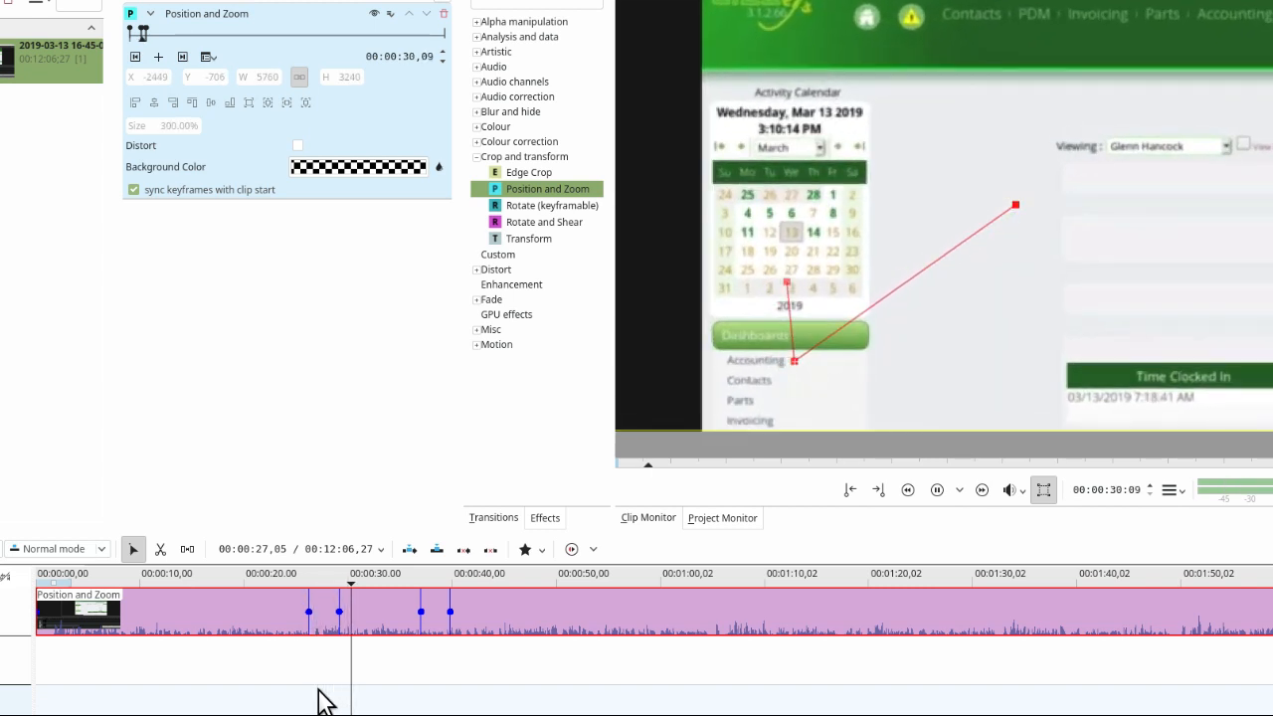
click(389, 575)
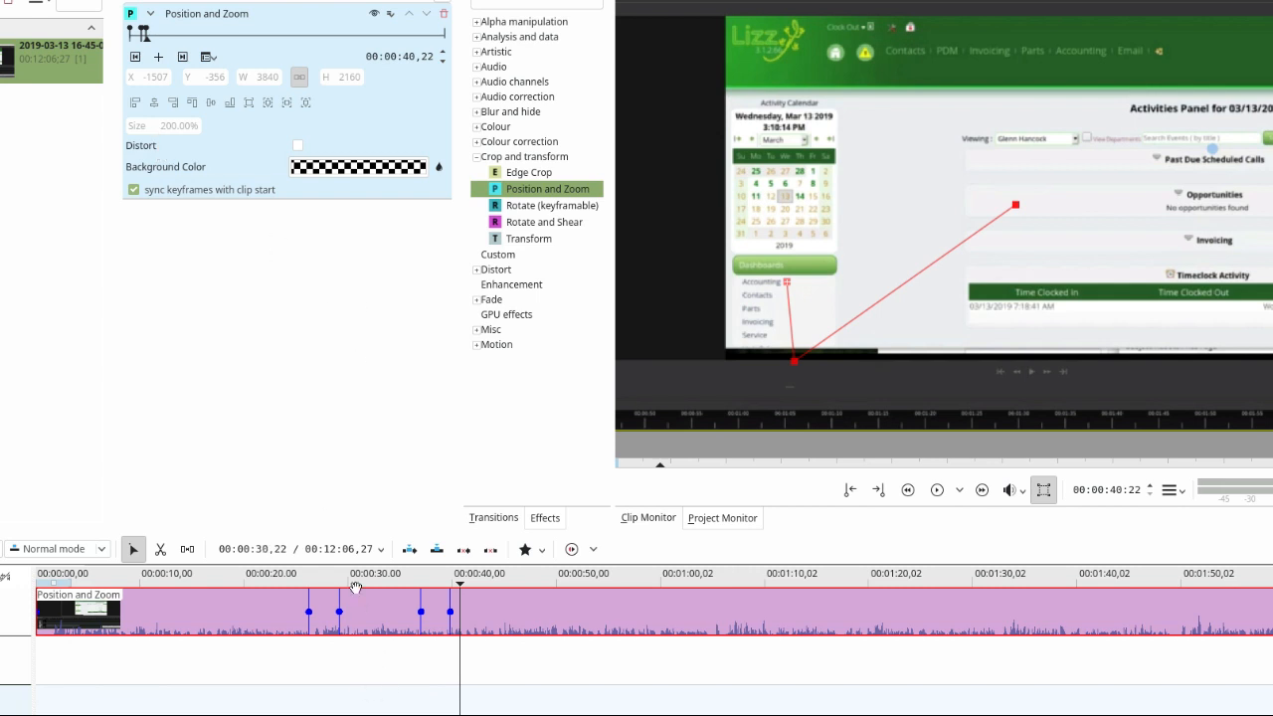
click(297, 576)
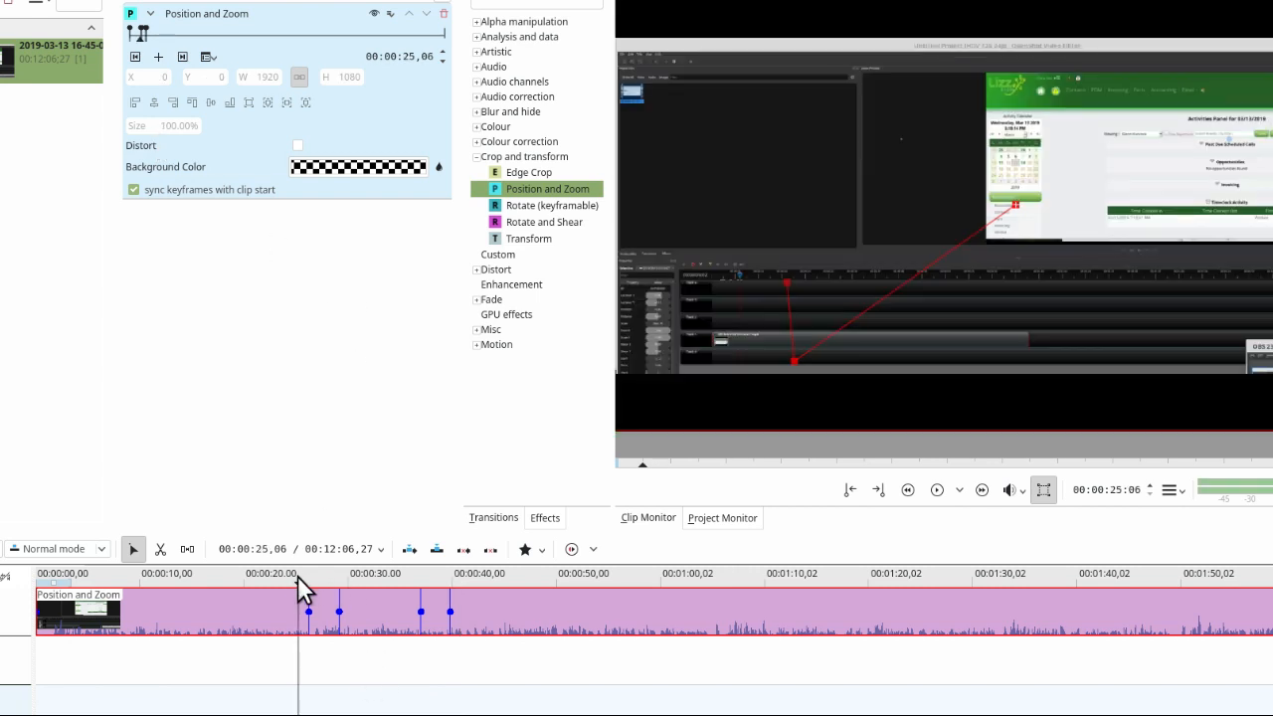
key(space)
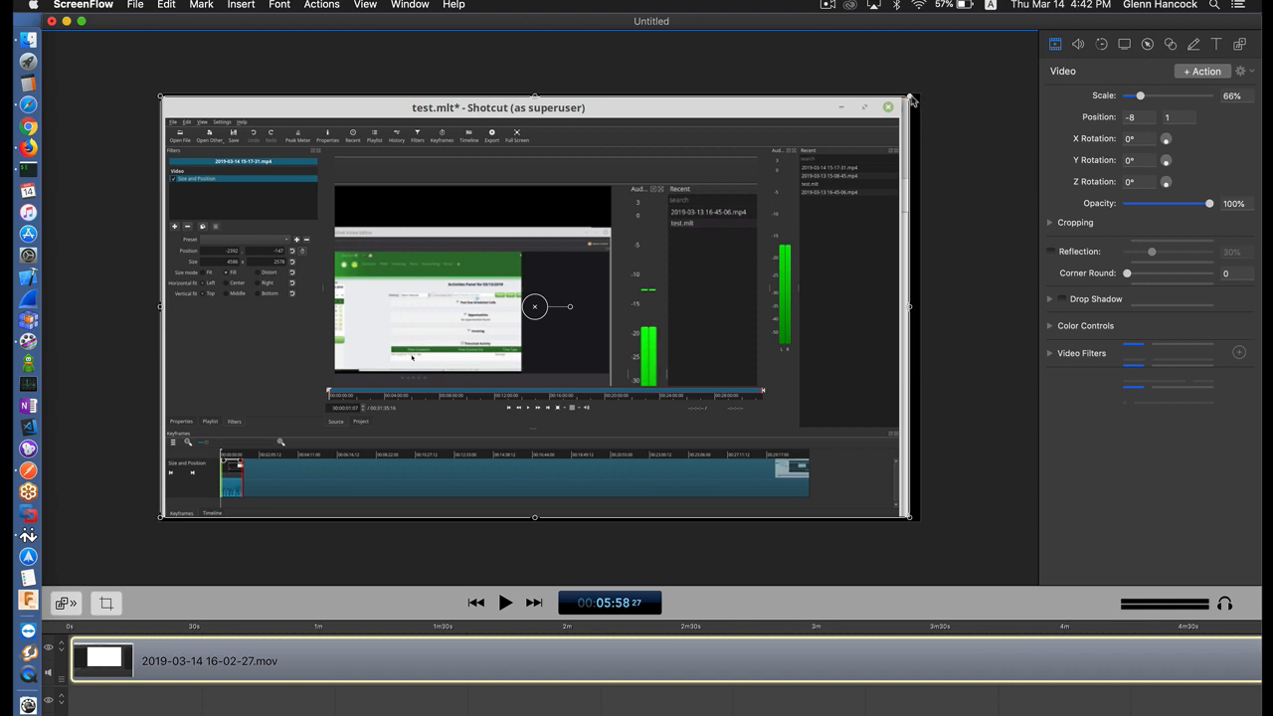
drag(912, 99, 926, 99)
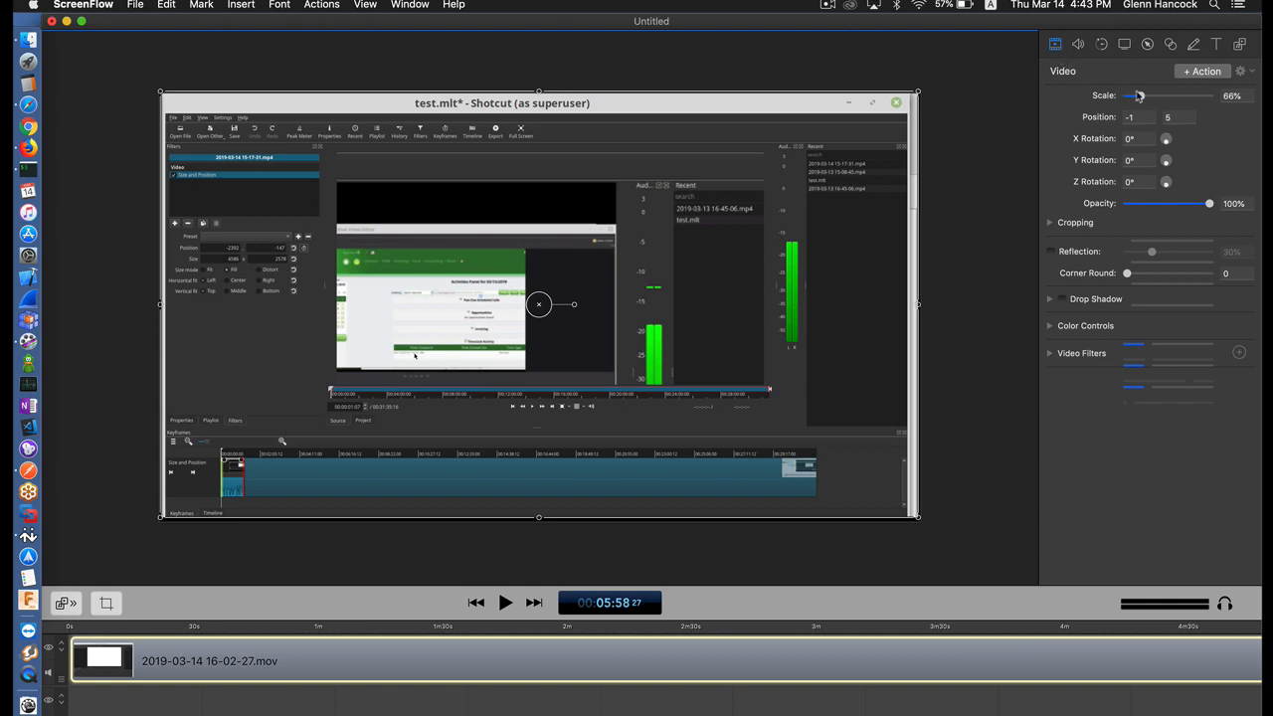
mouse_move(1141, 97)
mouse_down()
mouse_move(1154, 97)
mouse_move(1142, 101)
mouse_up()
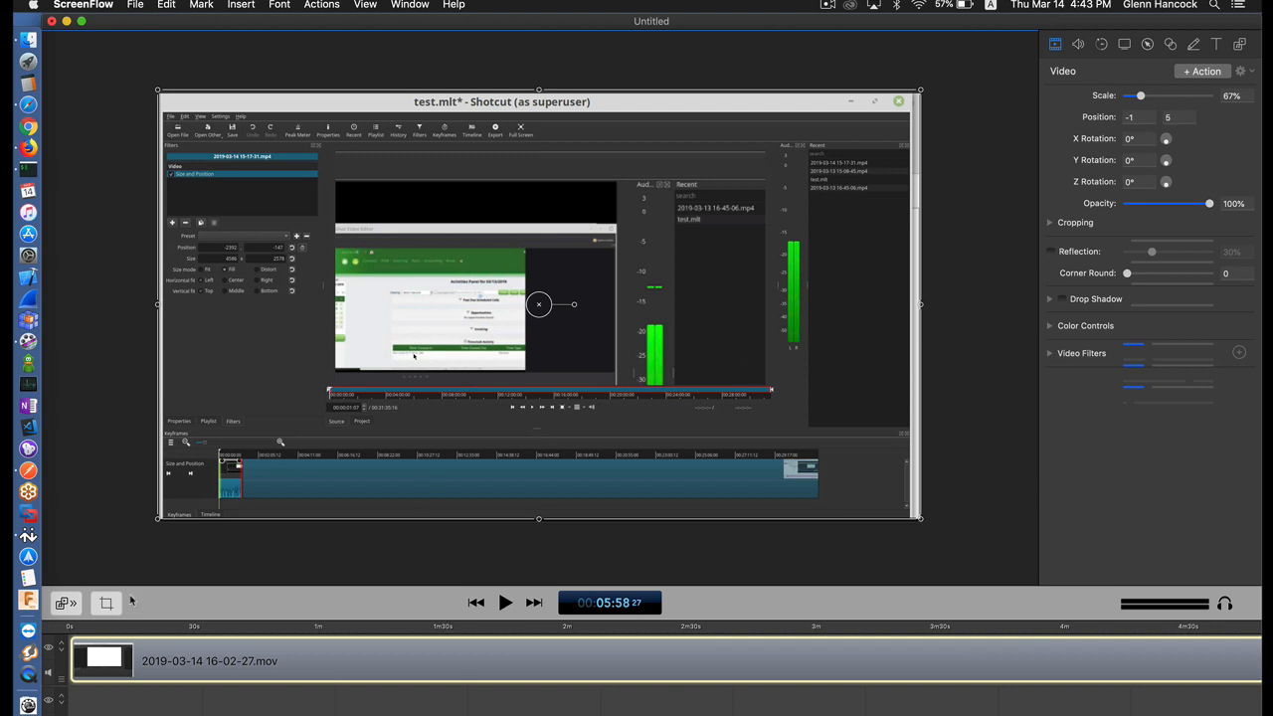
- At about 7 seconds into the clip, scale the video to 90% and move it to position 211, 47
click(103, 629)
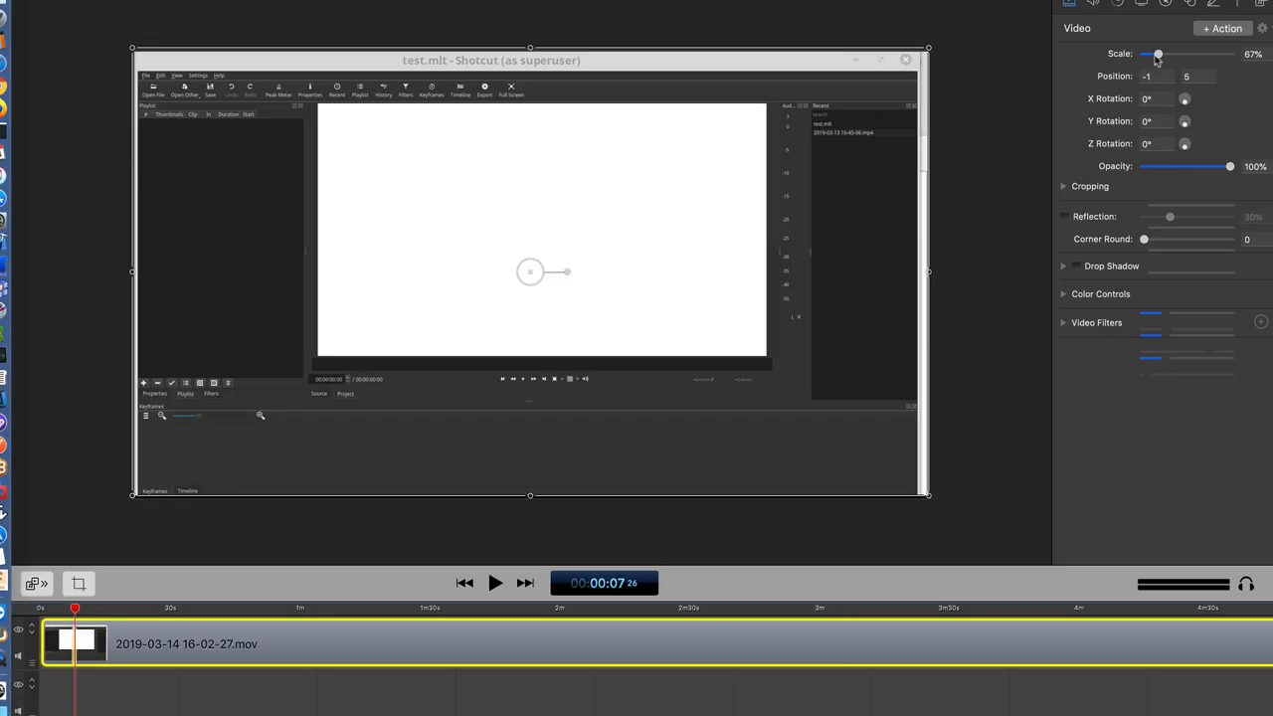
drag(1157, 56, 1164, 56)
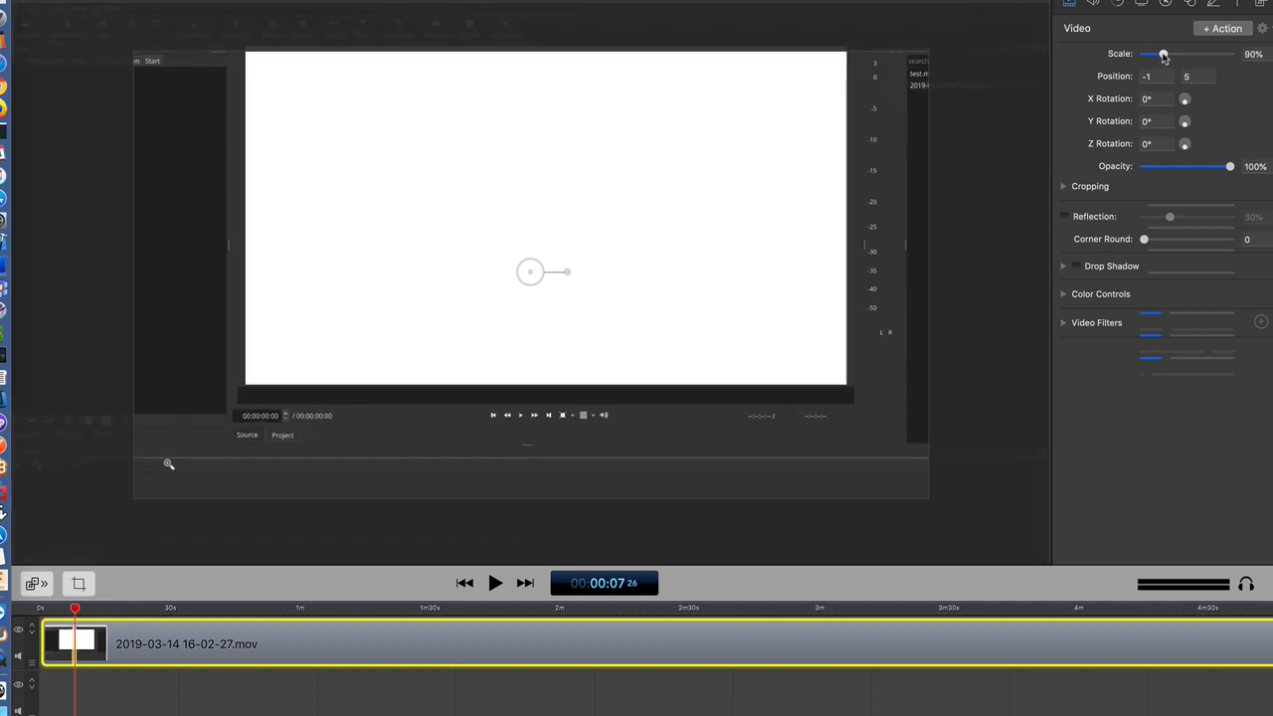
click(180, 406)
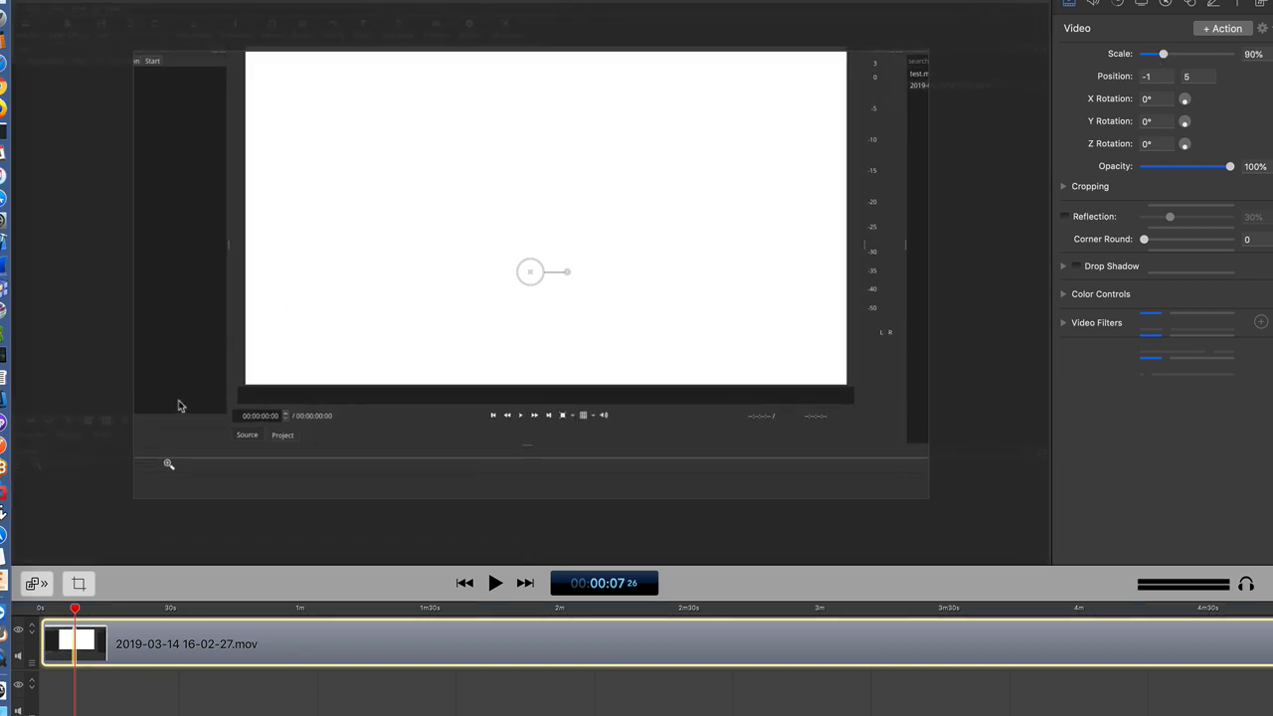
drag(180, 406, 311, 379)
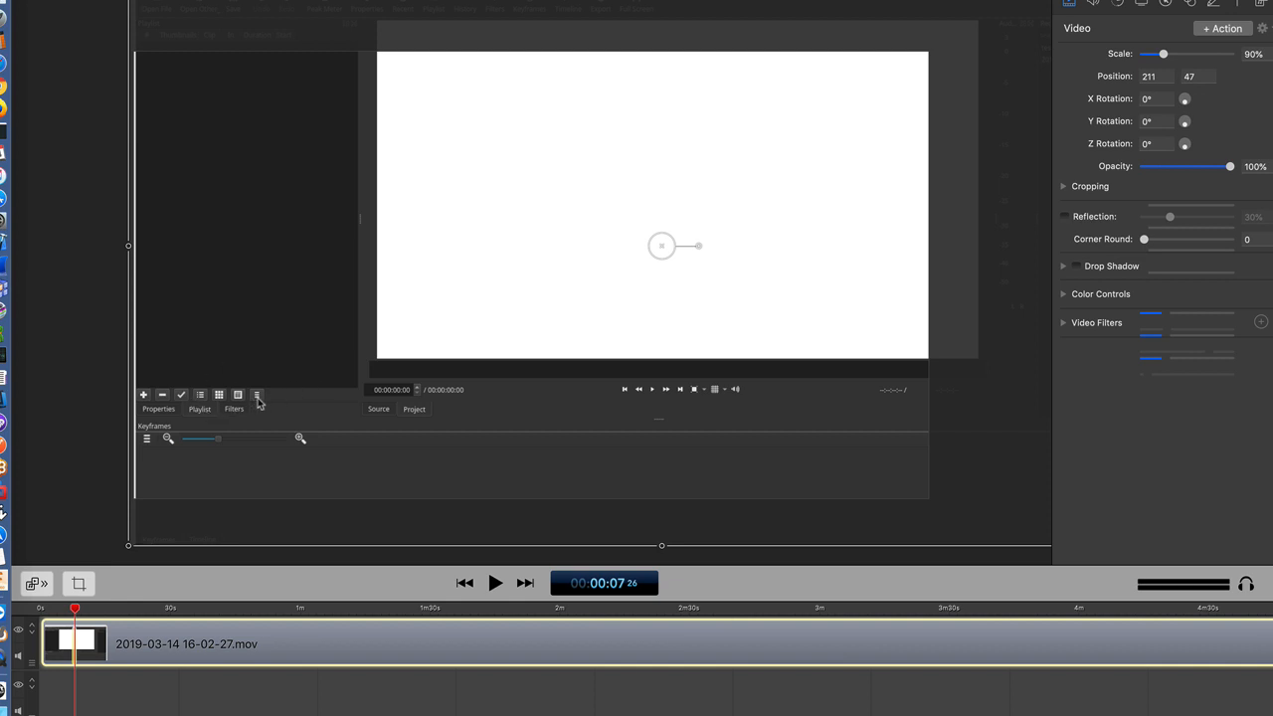
- At about 22 seconds into the clip, scale the video to 125% and move it to position 547, -243
click(137, 608)
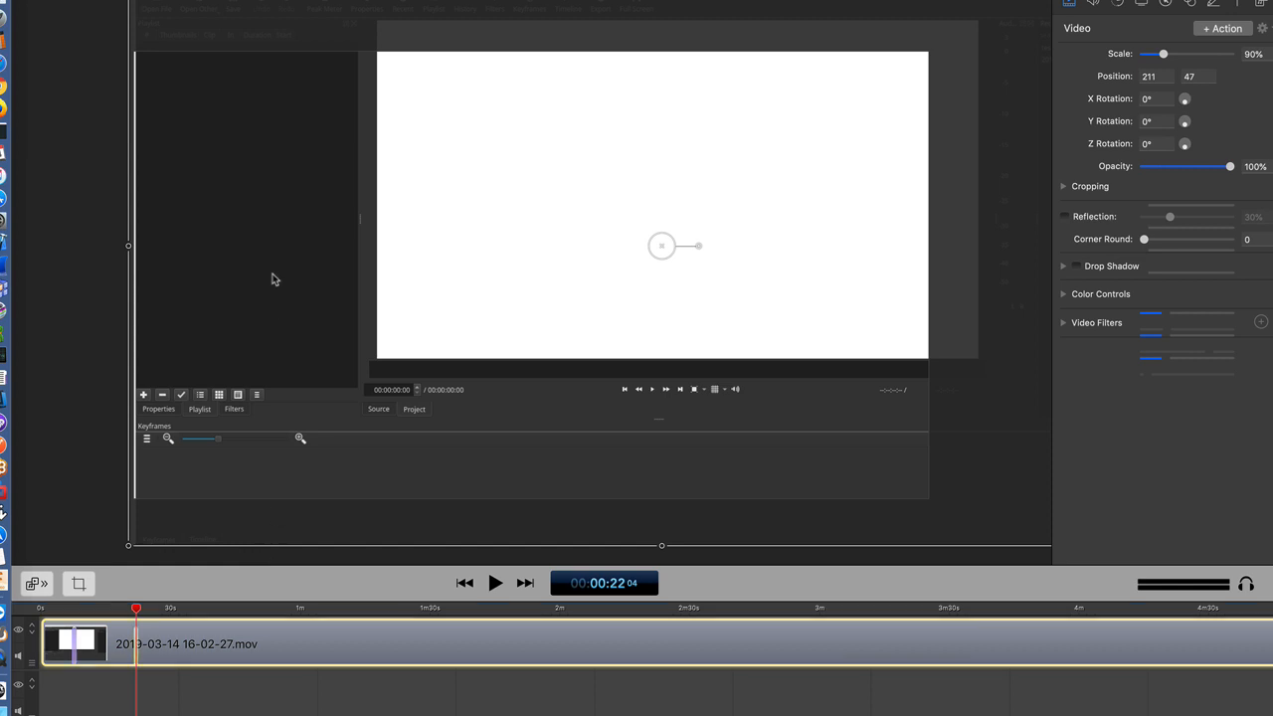
drag(272, 279, 268, 354)
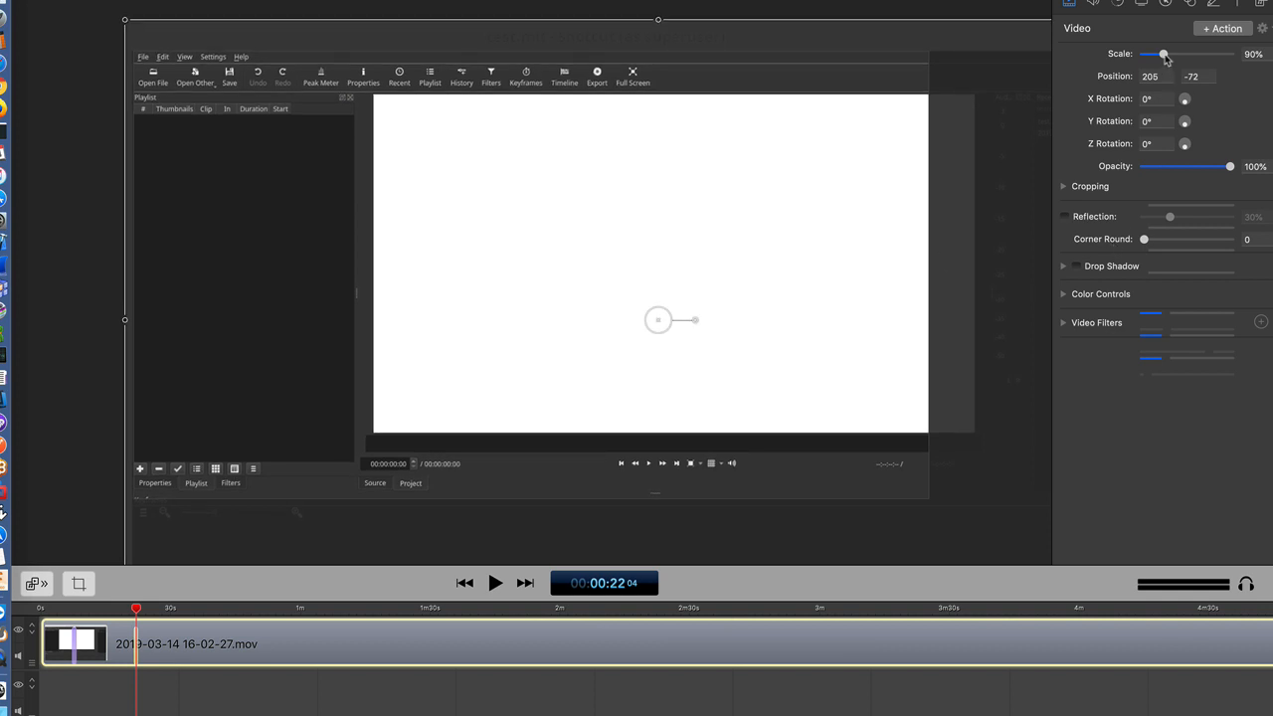
drag(1166, 58, 1172, 55)
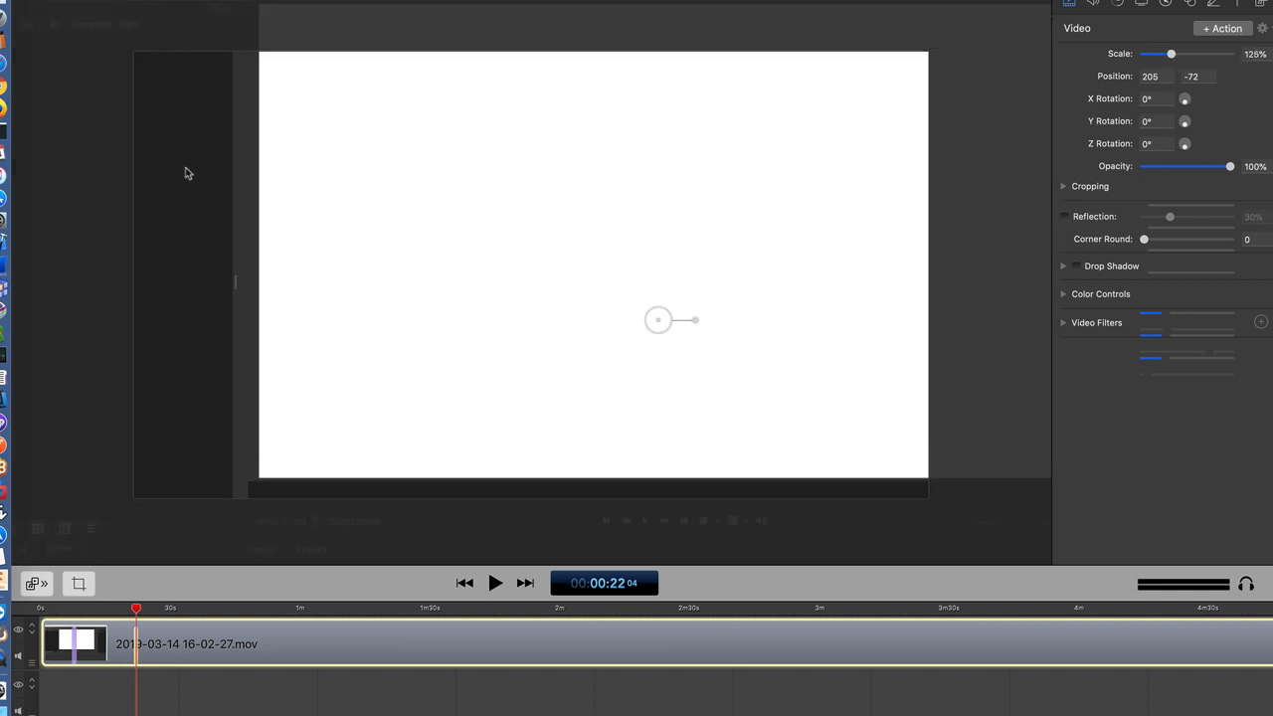
drag(407, 309, 398, 279)
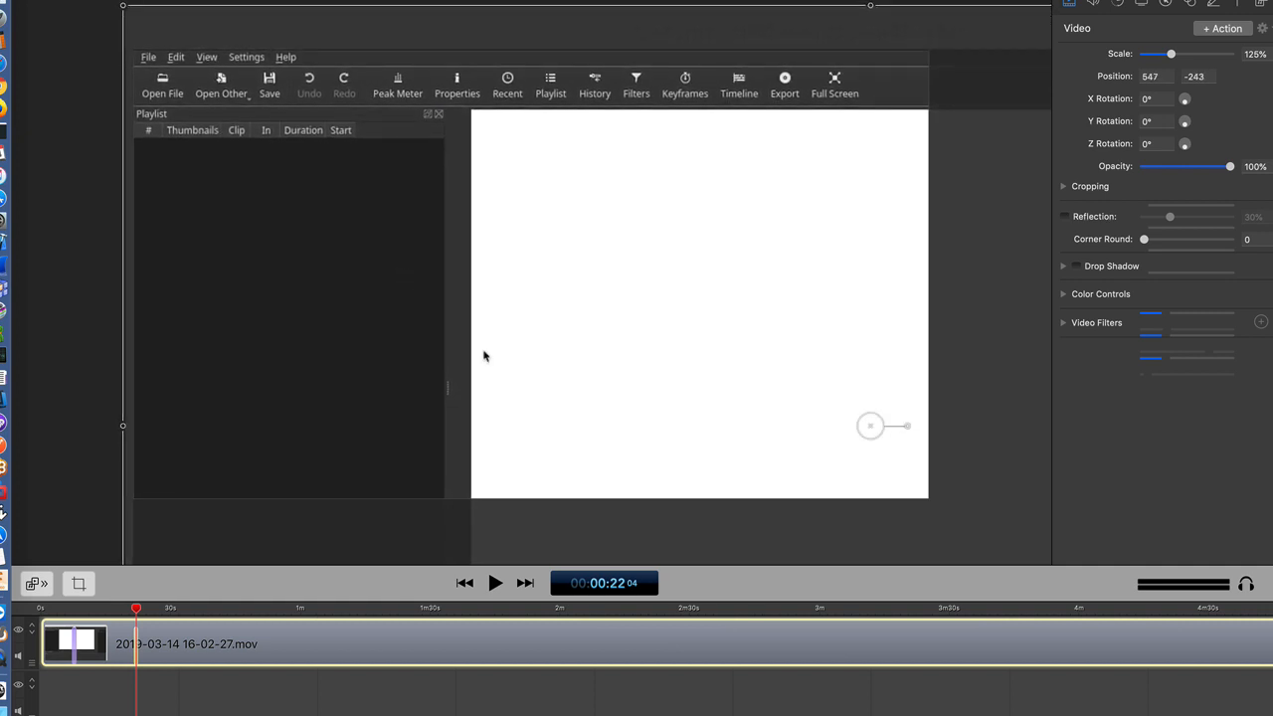
- At about 33 seconds into the clip, scale the video to 68% and move it to position 7, -3
click(184, 611)
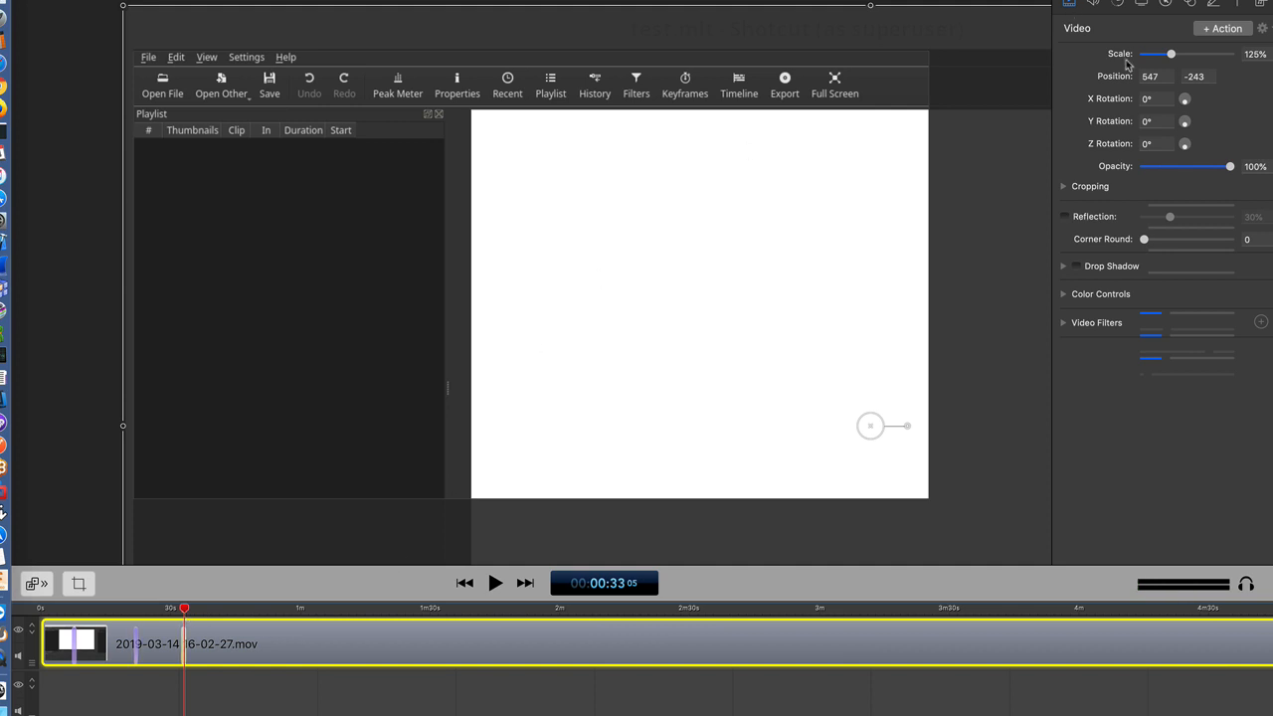
drag(1171, 55, 1162, 56)
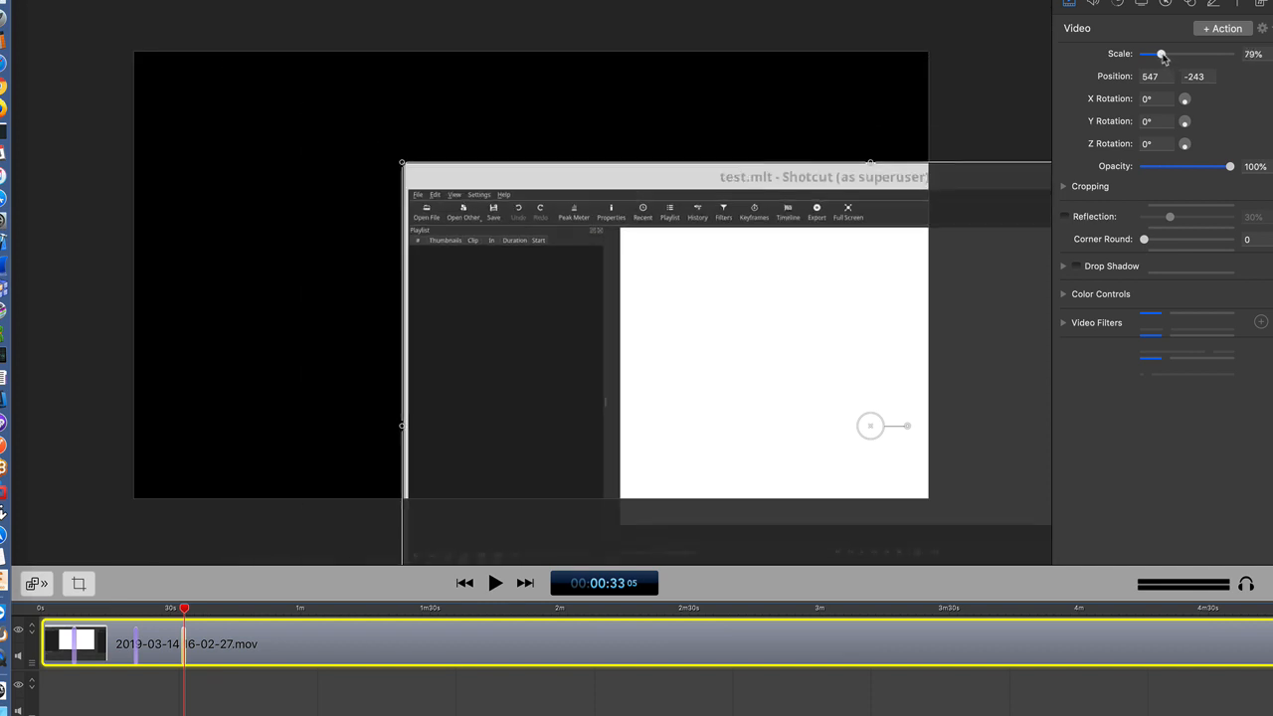
drag(733, 292, 393, 142)
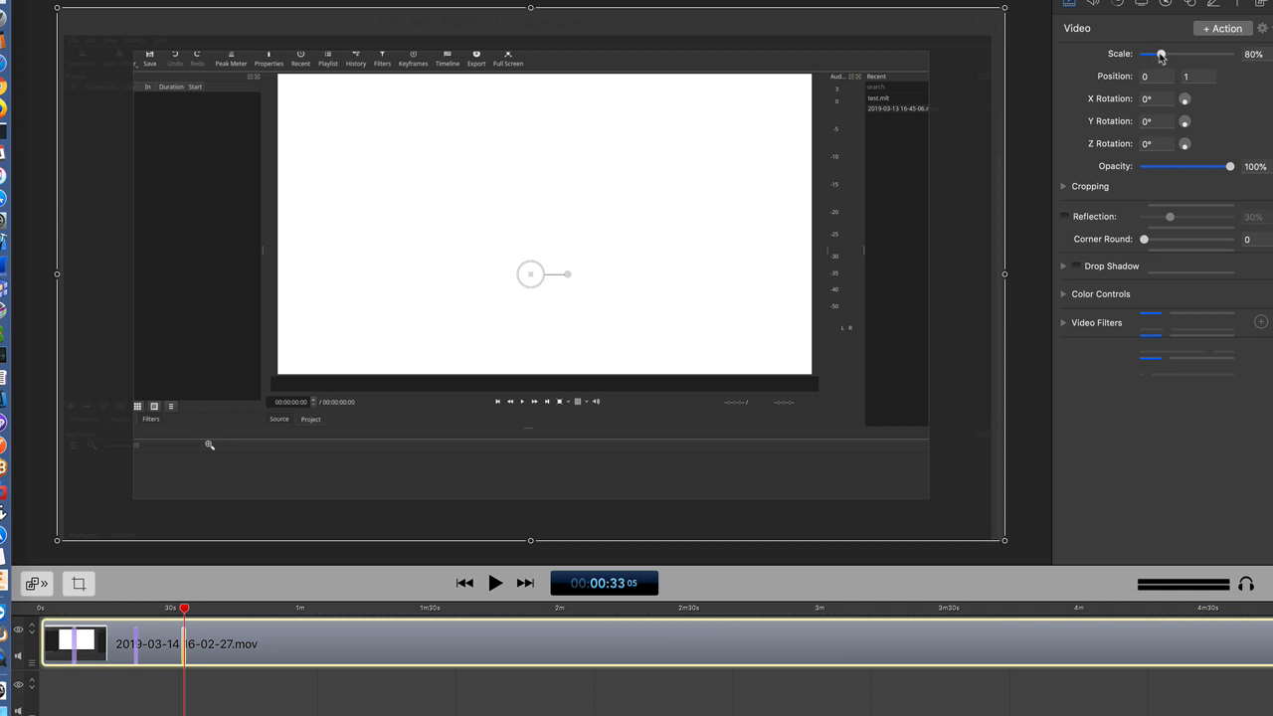
drag(1161, 57, 1157, 56)
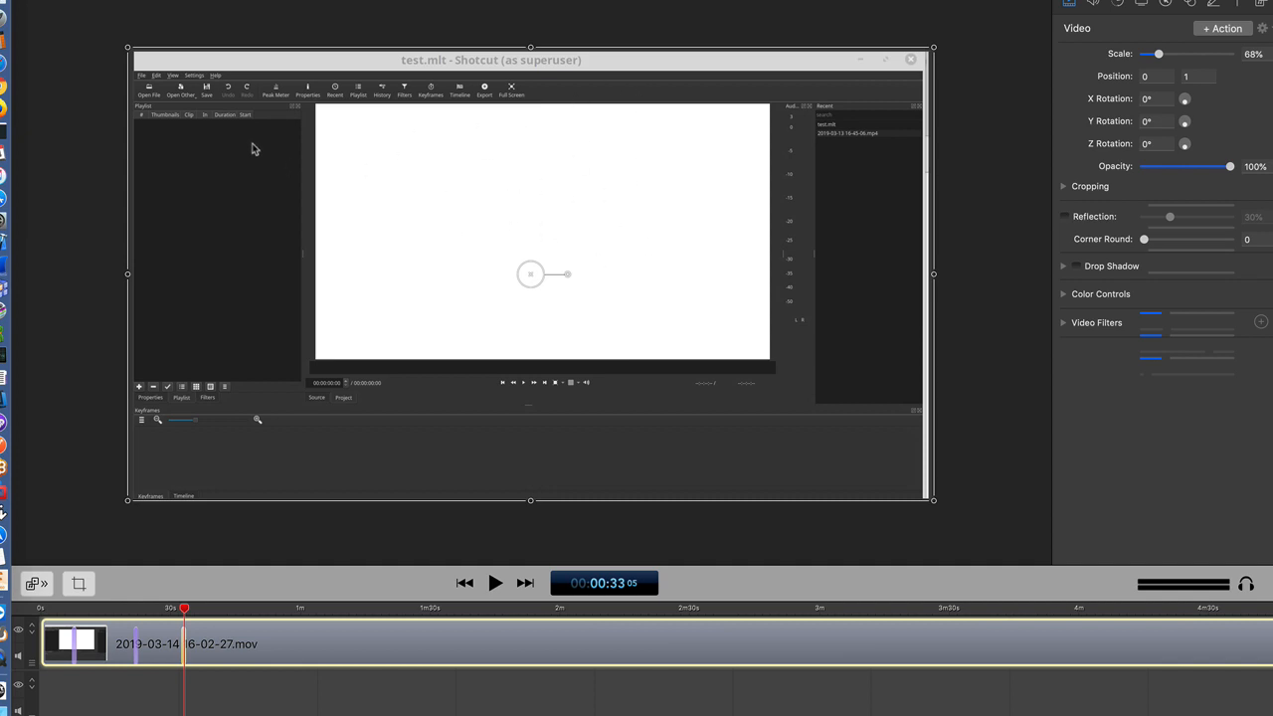
key(Right)
key(Right)
mouse_move(250, 170)
mouse_down()
mouse_move(290, 207)
mouse_move(257, 151)
mouse_up()
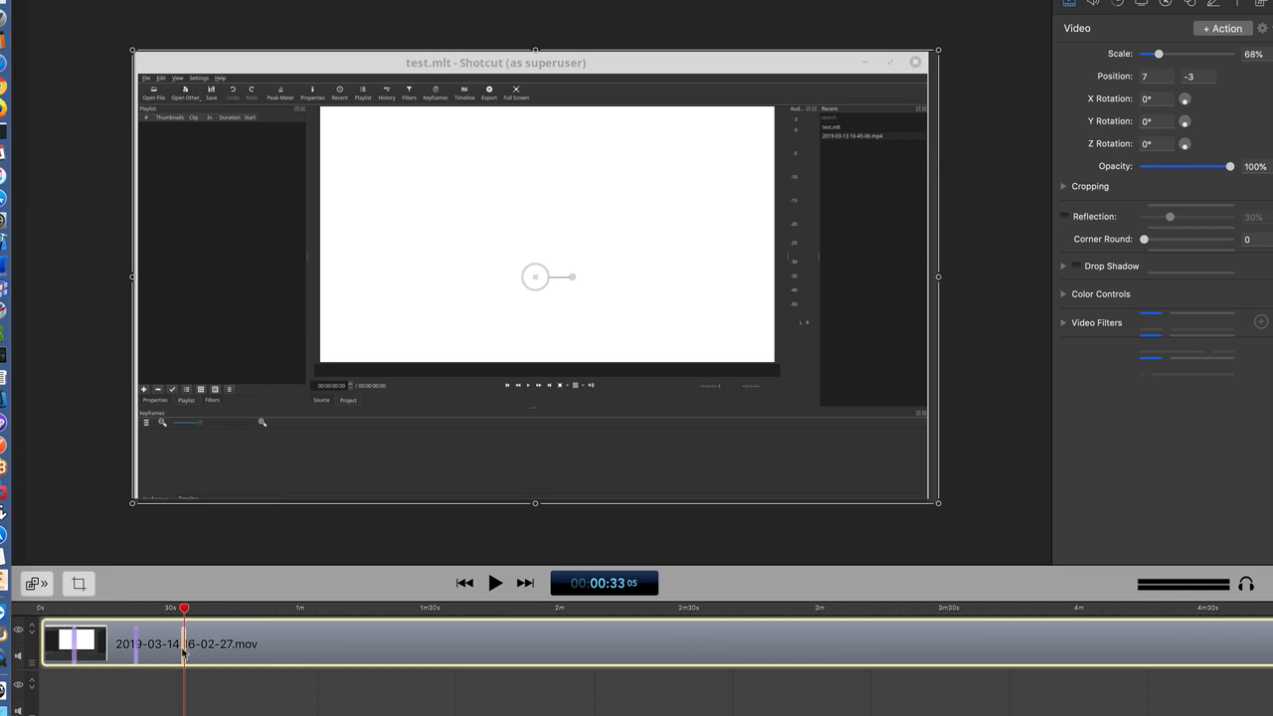
- Play back the animated zooms from just before the first video action, with the system sound muted
click(69, 608)
key(space)
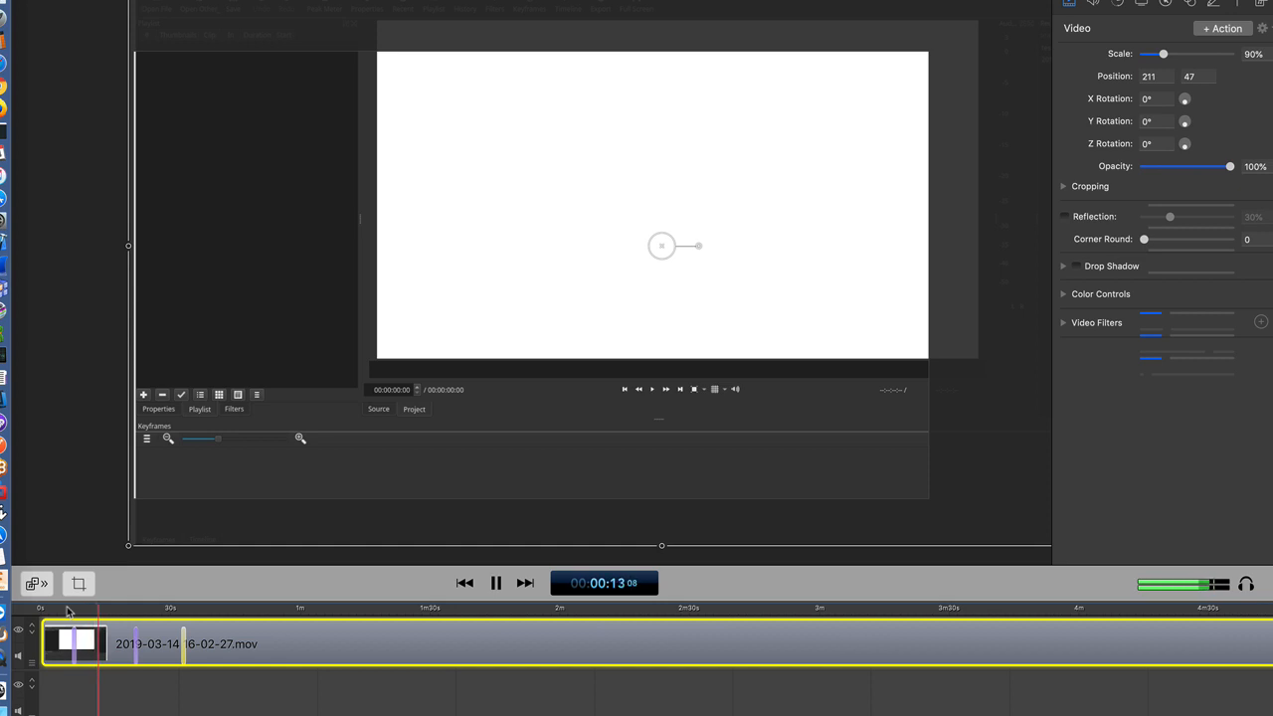
key(XF86AudioMute)
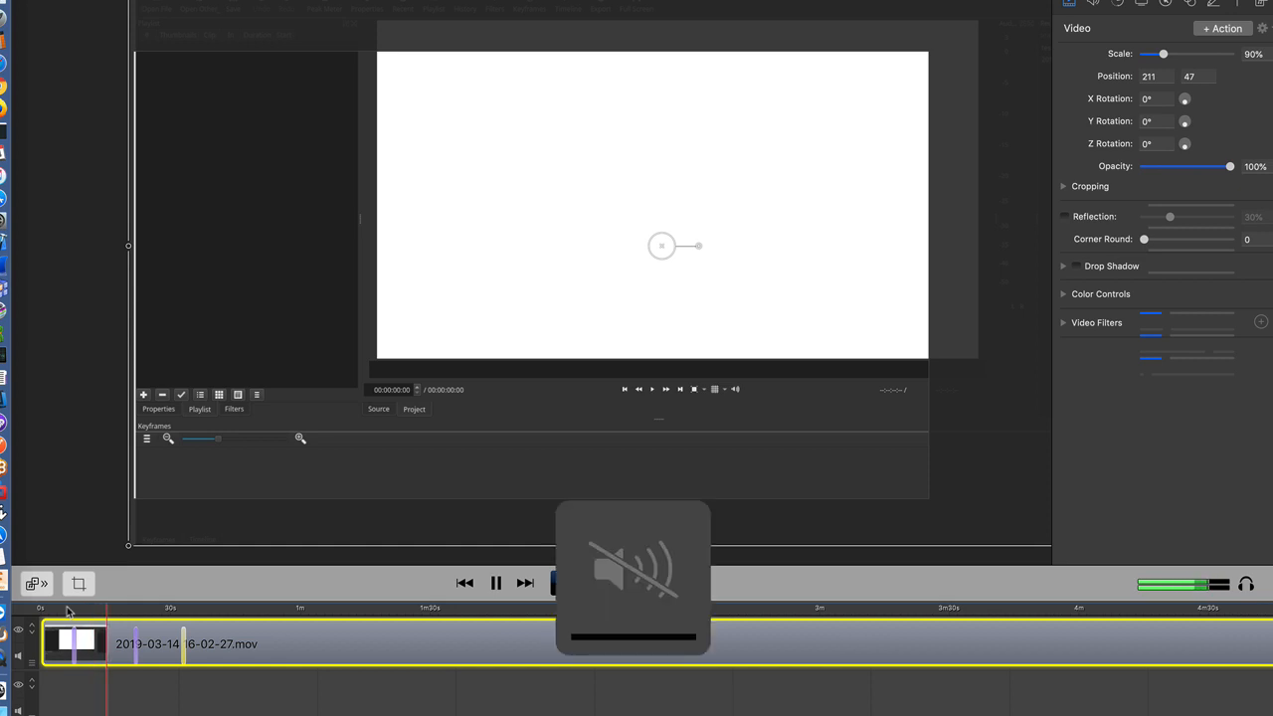